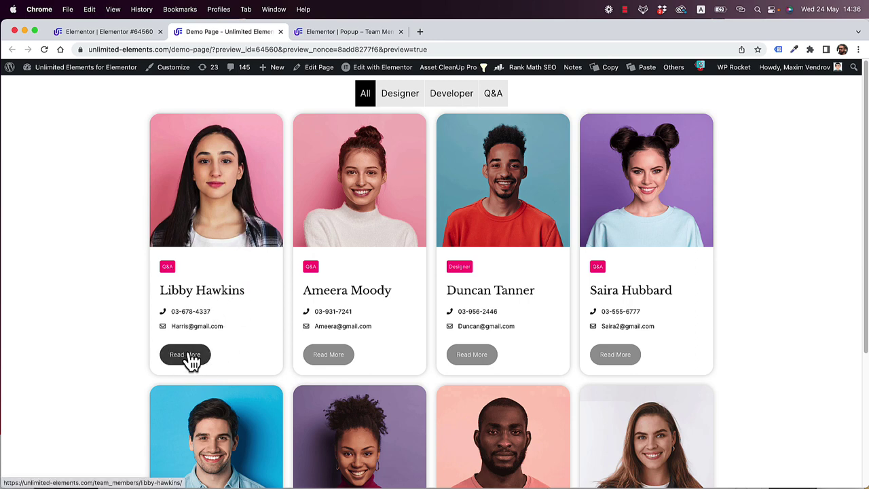
Examine the finished team demo page: a member's Read More popup, the Designer and All filters, and the pagination to page 2
{"action": "left_click", "coordinate": [188, 355]}
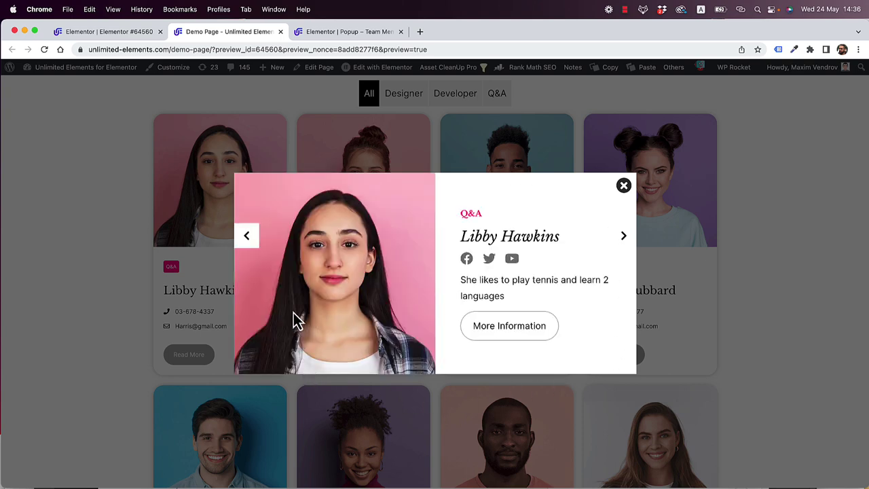
{"action": "left_click", "coordinate": [623, 185]}
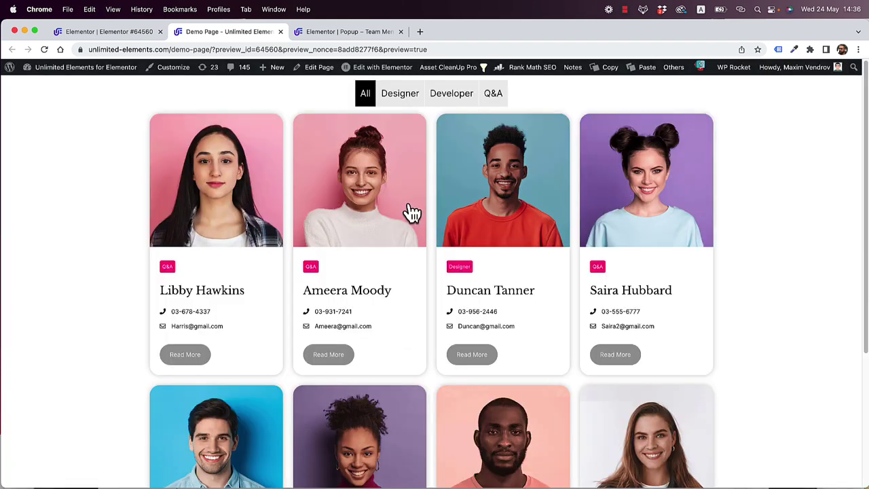
{"action": "left_click", "coordinate": [406, 99]}
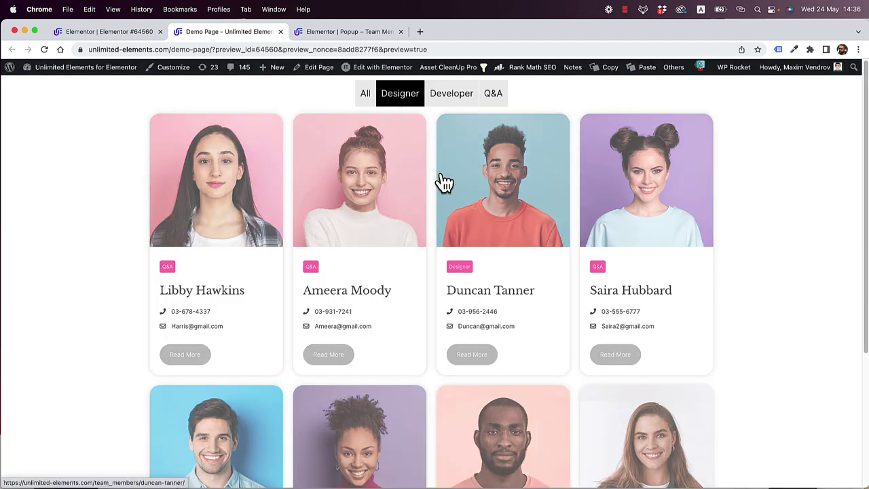
{"action": "left_click", "coordinate": [391, 93]}
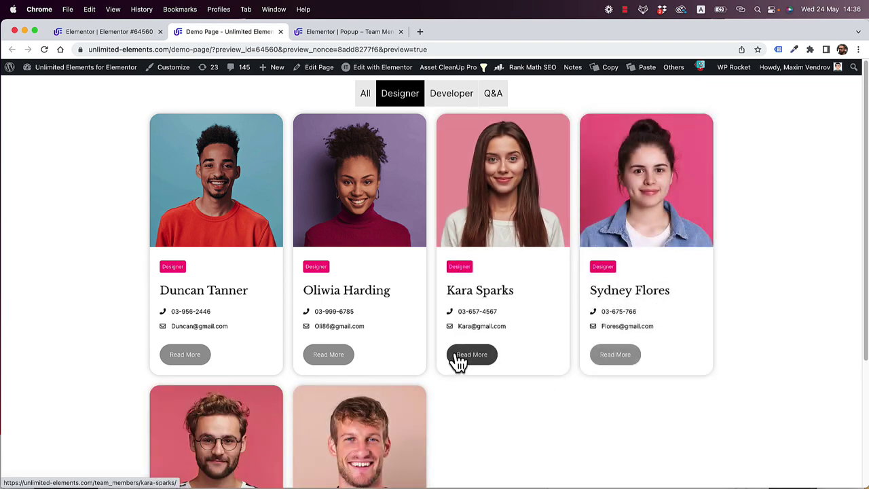
{"action": "left_click", "coordinate": [364, 96]}
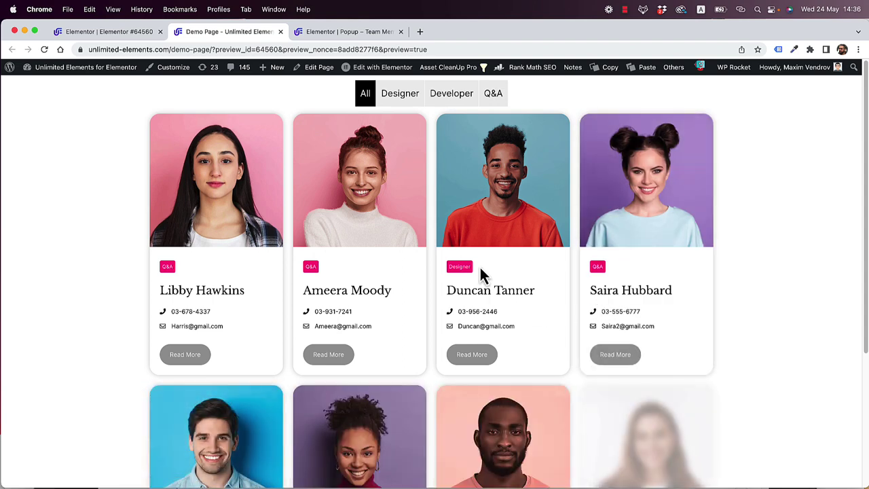
{"action": "scroll", "coordinate": [482, 277], "scroll_direction": "down", "scroll_amount": 5}
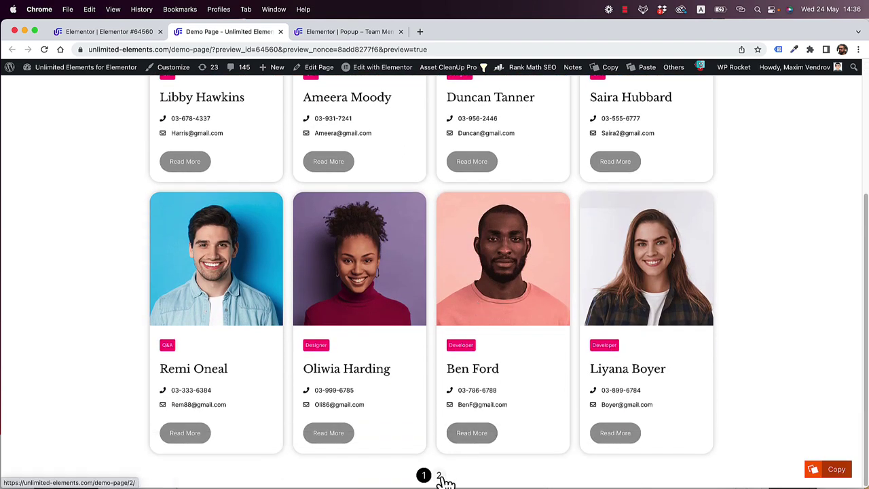
{"action": "left_click", "coordinate": [439, 477]}
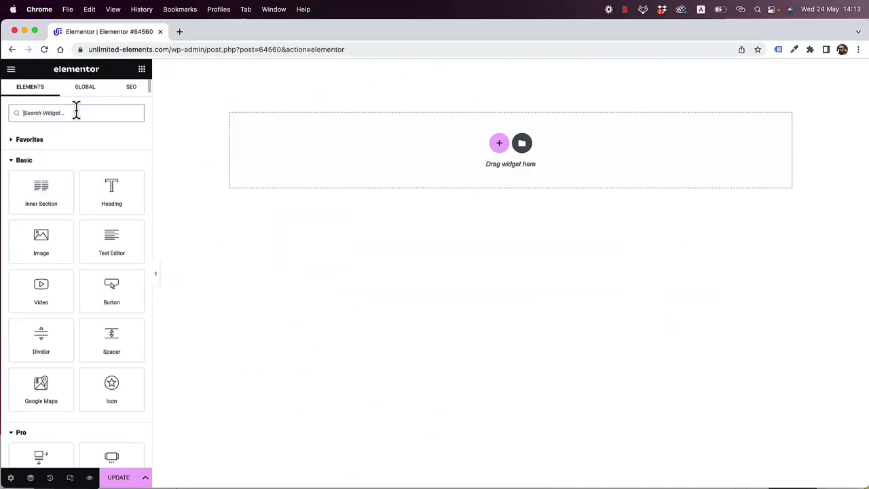
Find the Post Grid widget by searching for "post grid" and add it to the empty page
{"action": "left_click", "coordinate": [77, 112]}
{"action": "type", "text": "post grid"}
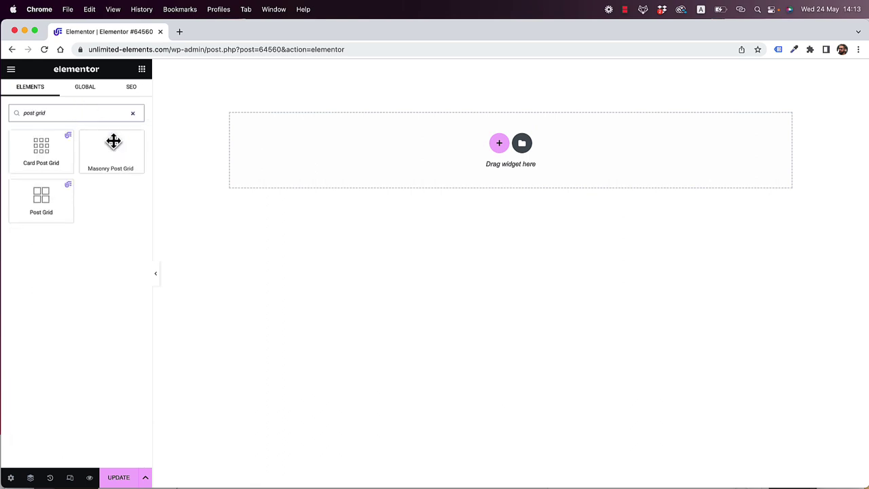
{"action": "left_click_drag", "start_coordinate": [39, 206], "coordinate": [519, 176]}
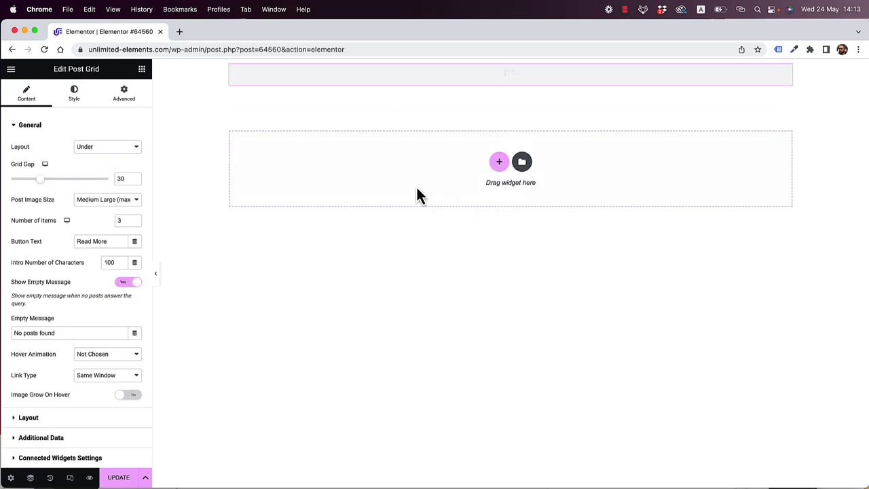
{"action": "scroll", "coordinate": [366, 227], "scroll_direction": "down", "scroll_amount": 5}
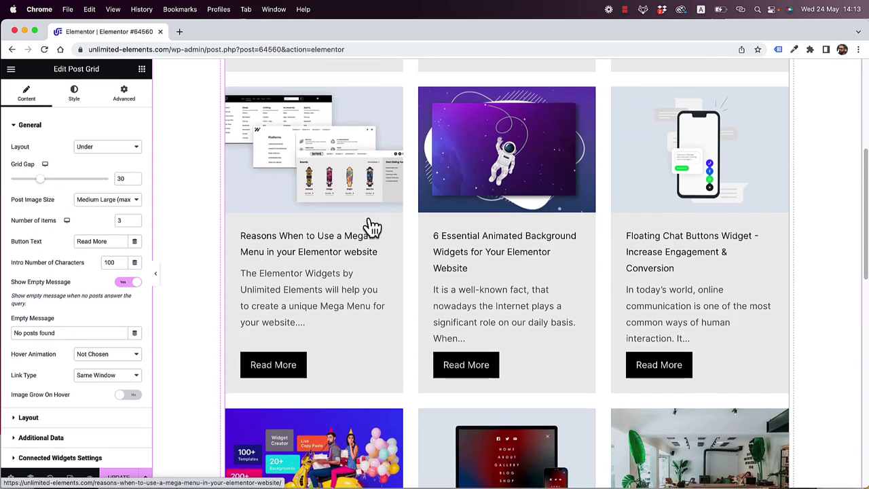
{"action": "scroll", "coordinate": [373, 227], "scroll_direction": "up", "scroll_amount": 5}
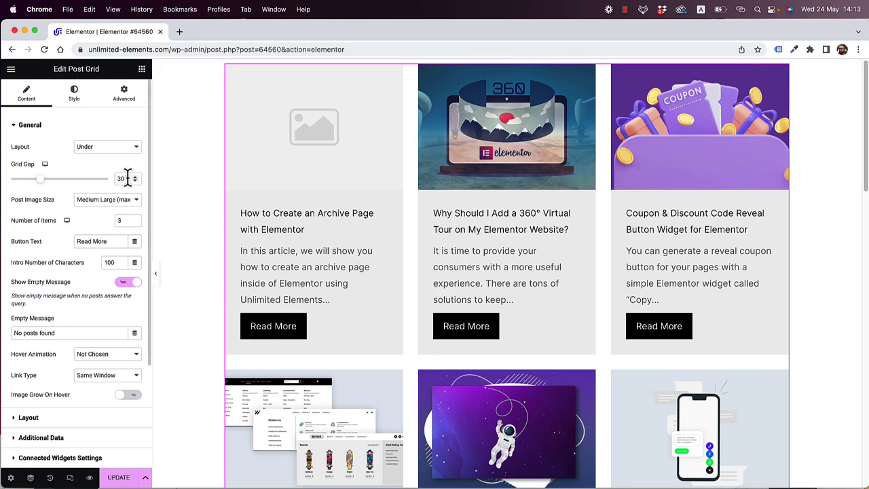
Set the post grid's number of items to 4 for desktop and collapse its General settings
{"action": "double_click", "coordinate": [120, 220]}
{"action": "type", "text": "4"}
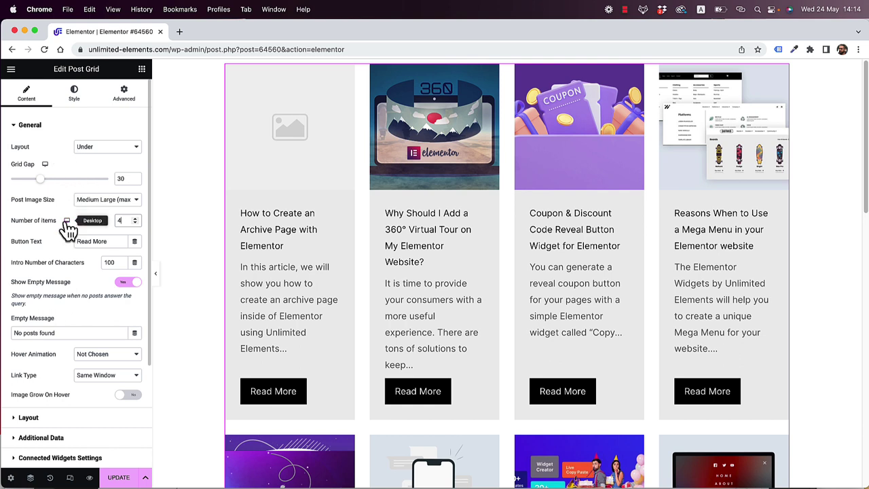
{"action": "left_click", "coordinate": [30, 126]}
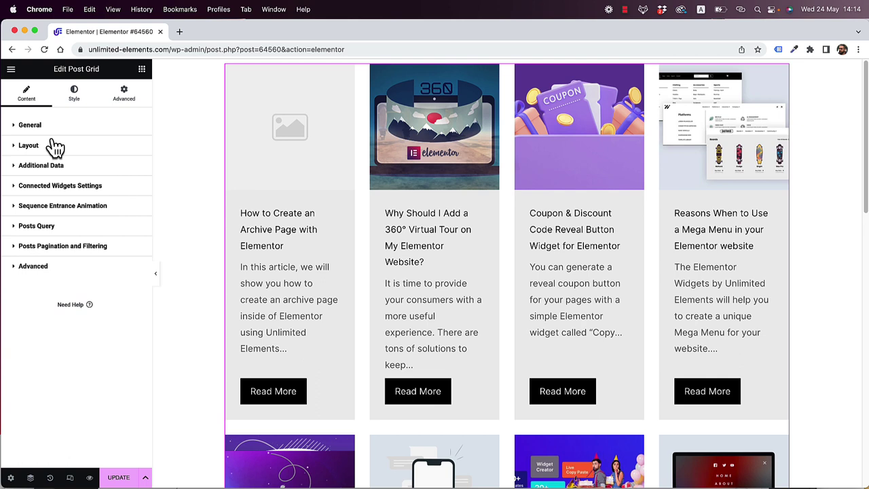
{"action": "left_click", "coordinate": [36, 125]}
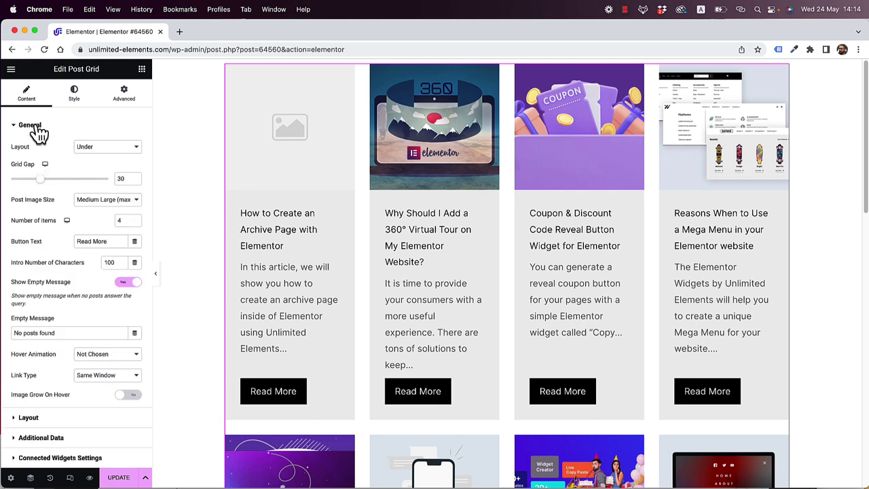
{"action": "left_click", "coordinate": [34, 126]}
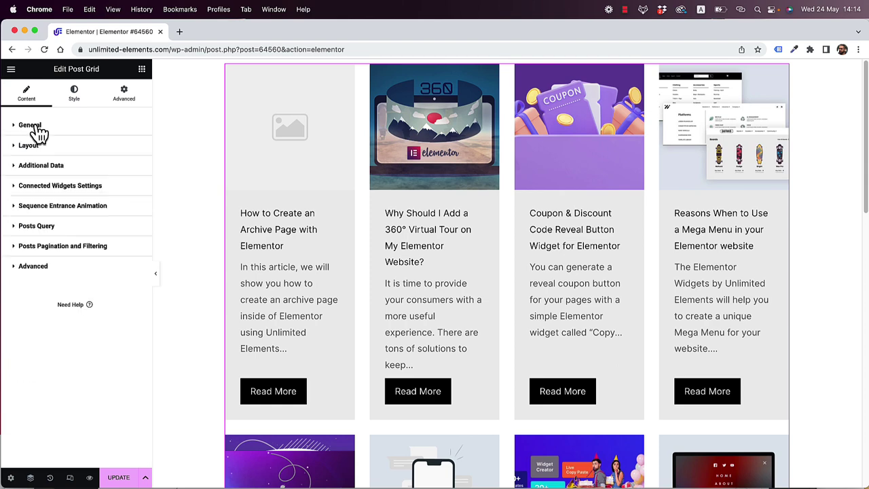
Examine the Posts Source choices and the Include By options in the grid's Posts Query settings
{"action": "left_click", "coordinate": [57, 228]}
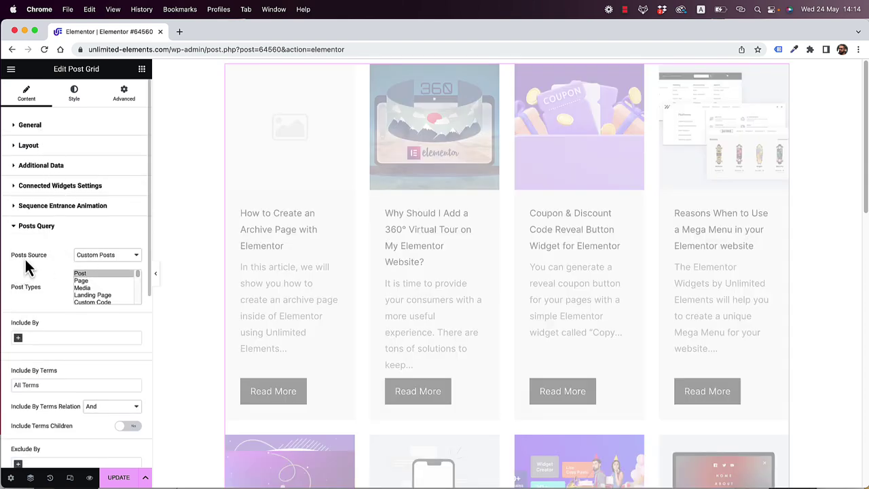
{"action": "left_click", "coordinate": [102, 256]}
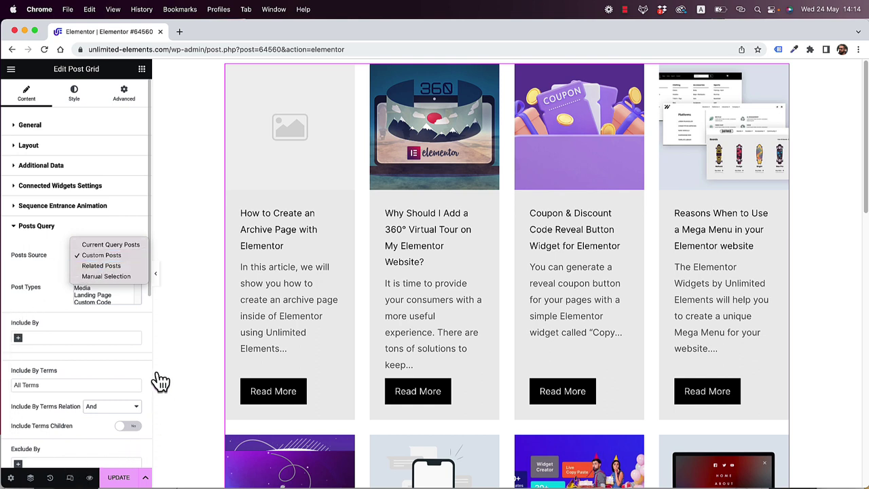
{"action": "left_click", "coordinate": [33, 287]}
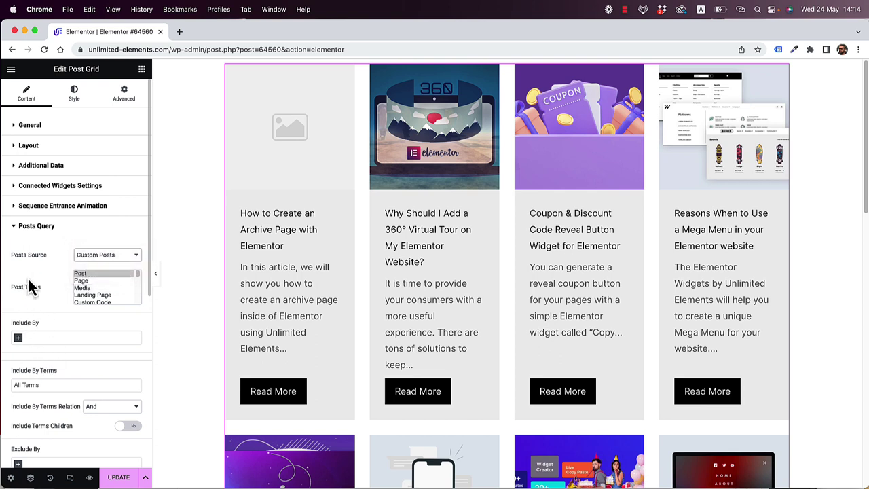
{"action": "scroll", "coordinate": [46, 373], "scroll_direction": "down", "scroll_amount": 2}
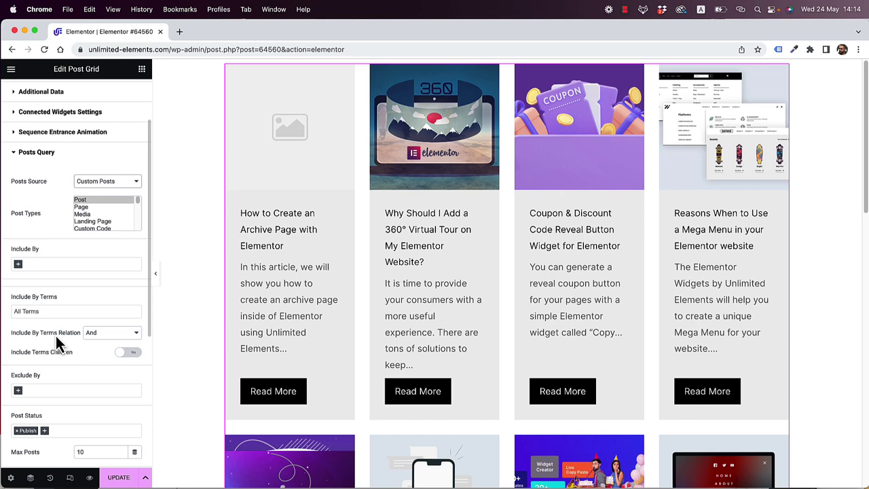
{"action": "left_click", "coordinate": [41, 264]}
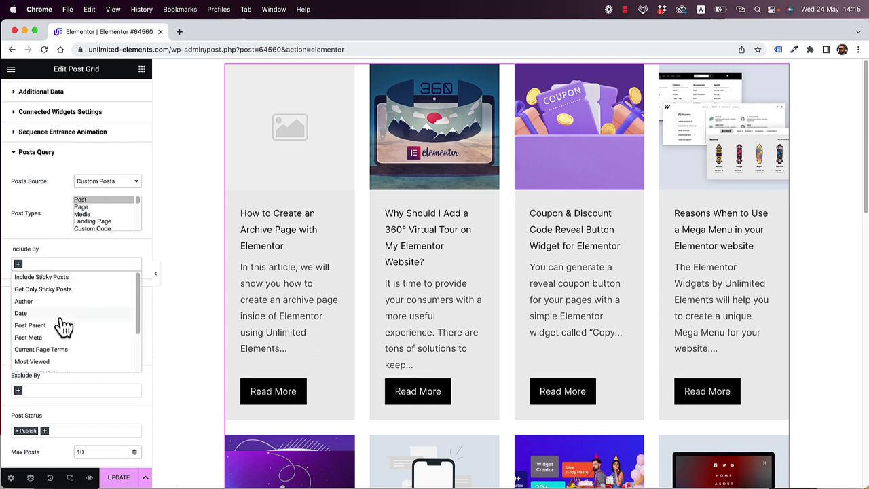
{"action": "scroll", "coordinate": [62, 326], "scroll_direction": "down", "scroll_amount": 3}
{"action": "scroll", "coordinate": [64, 348], "scroll_direction": "up", "scroll_amount": 3}
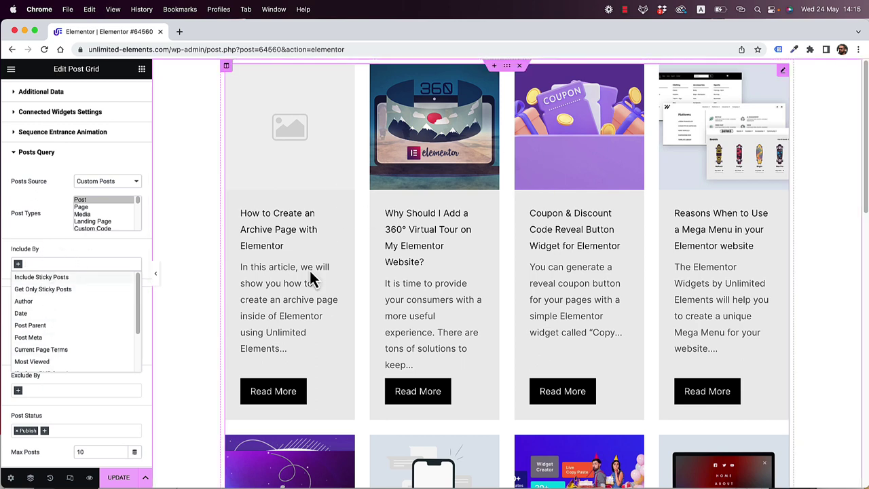
{"action": "left_click", "coordinate": [53, 248]}
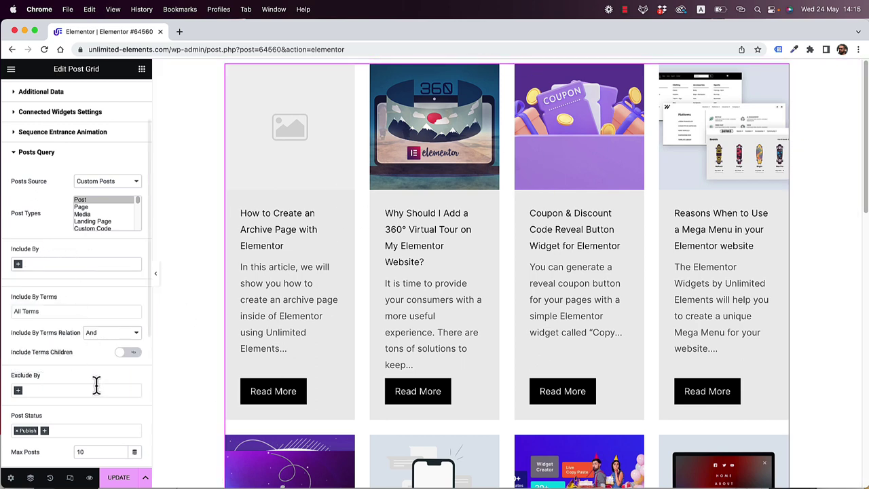
Look through the Exclude By options of the posts query without choosing any
{"action": "left_click", "coordinate": [61, 389]}
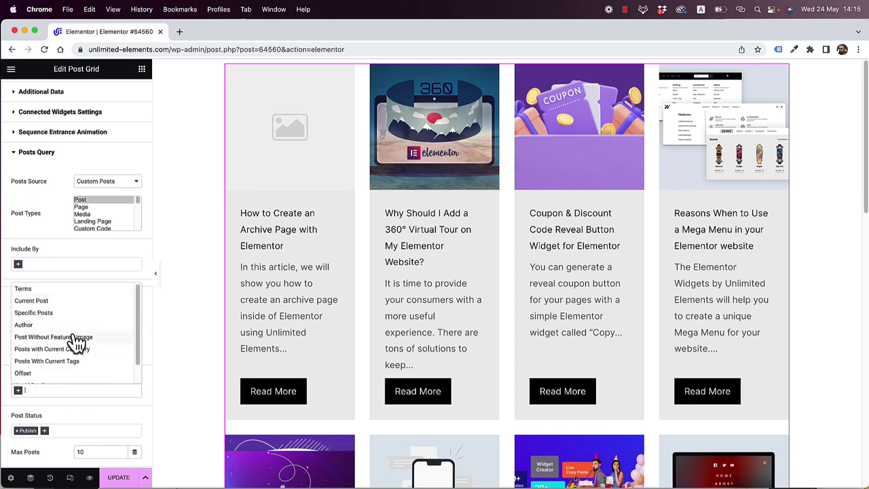
{"action": "scroll", "coordinate": [76, 344], "scroll_direction": "down", "scroll_amount": 2}
{"action": "scroll", "coordinate": [76, 345], "scroll_direction": "up", "scroll_amount": 2}
{"action": "scroll", "coordinate": [74, 347], "scroll_direction": "down", "scroll_amount": 2}
{"action": "scroll", "coordinate": [75, 346], "scroll_direction": "up", "scroll_amount": 2}
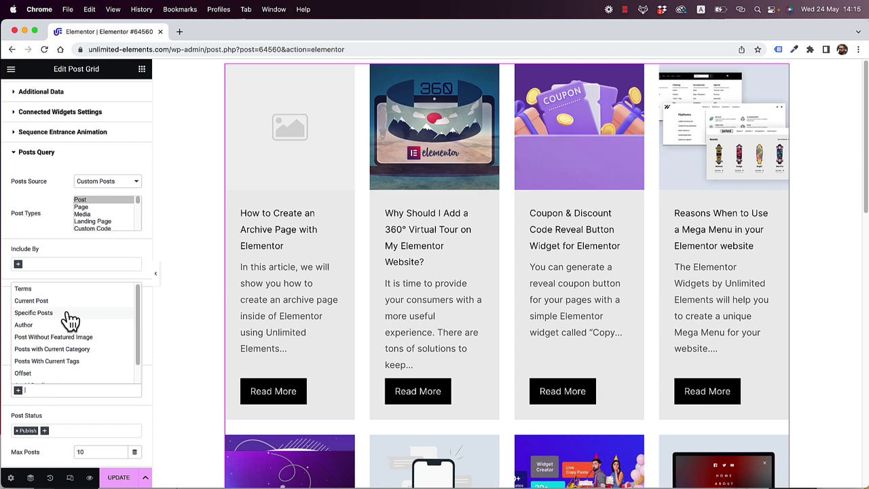
{"action": "left_click", "coordinate": [48, 222]}
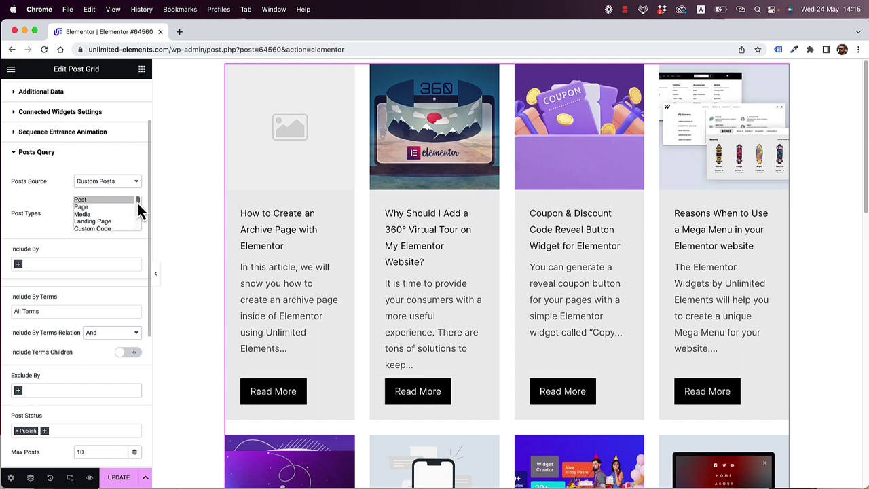
Set the query's post type to Team Member and check the team cards in the grid
{"action": "left_click_drag", "start_coordinate": [137, 201], "coordinate": [136, 227]}
{"action": "left_click", "coordinate": [105, 205]}
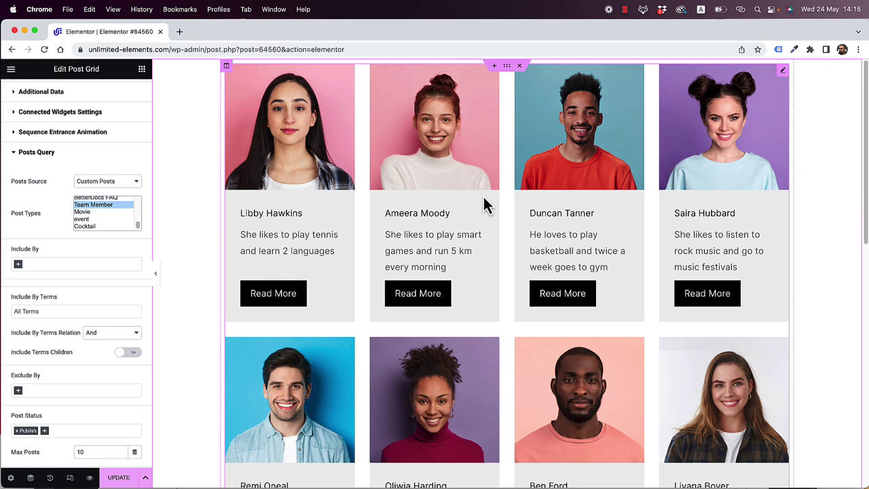
{"action": "scroll", "coordinate": [483, 195], "scroll_direction": "down", "scroll_amount": 2}
{"action": "scroll", "coordinate": [482, 195], "scroll_direction": "up", "scroll_amount": 2}
{"action": "scroll", "coordinate": [520, 289], "scroll_direction": "down", "scroll_amount": 5}
{"action": "scroll", "coordinate": [519, 289], "scroll_direction": "up", "scroll_amount": 5}
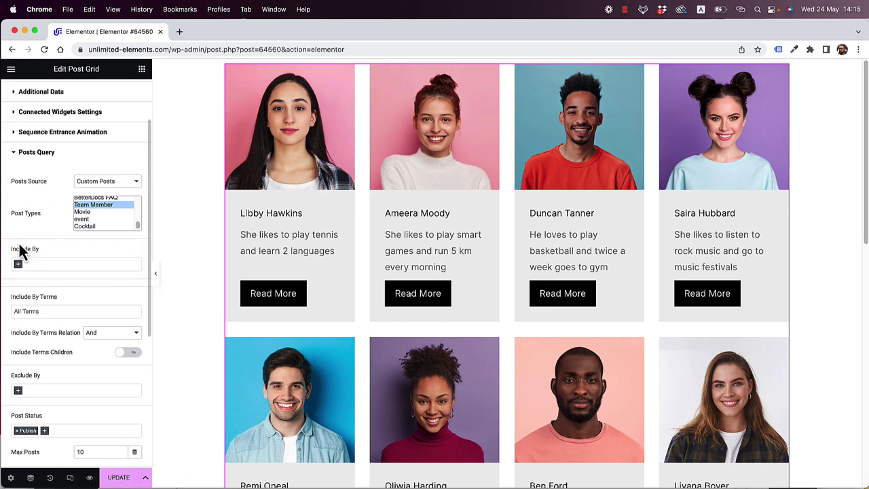
Try limiting the grid to the Developer occupation through Include By Terms, and remove that term again
{"action": "left_click", "coordinate": [55, 265]}
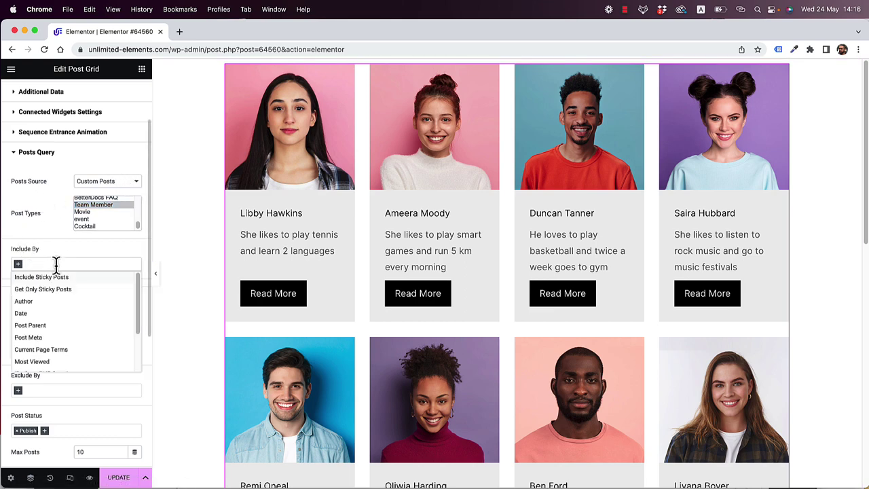
{"action": "left_click", "coordinate": [60, 255]}
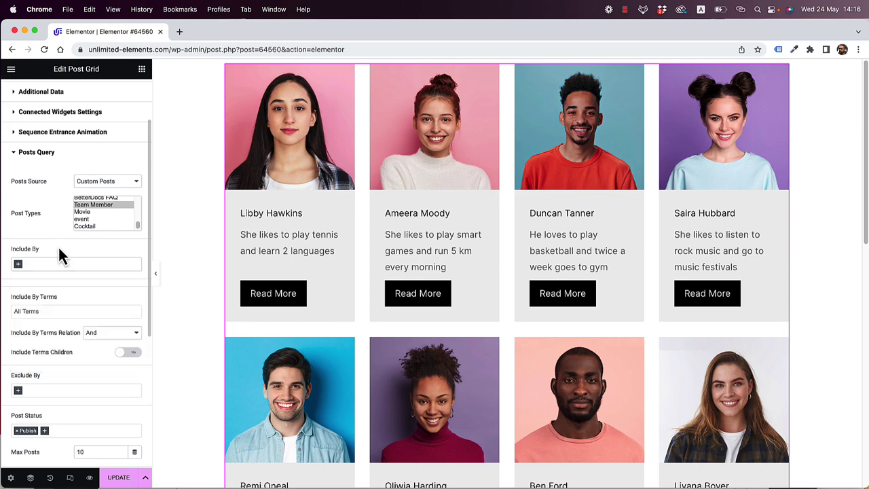
{"action": "left_click", "coordinate": [40, 311]}
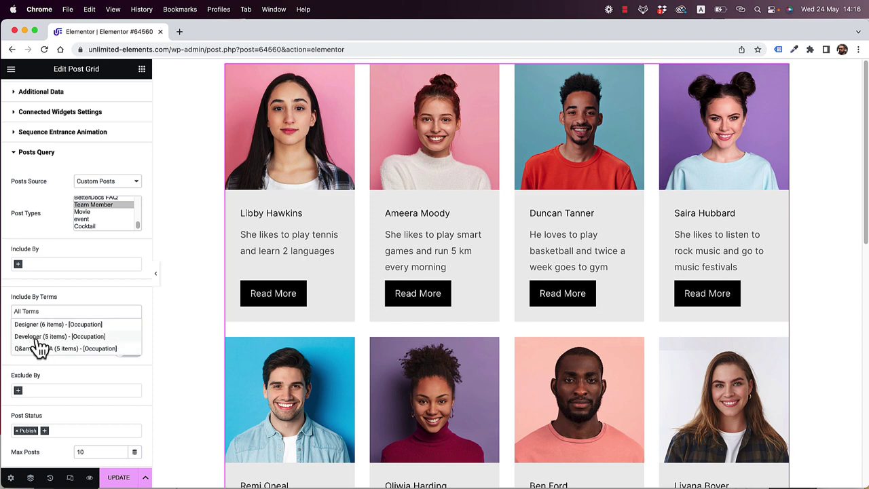
{"action": "left_click", "coordinate": [38, 337]}
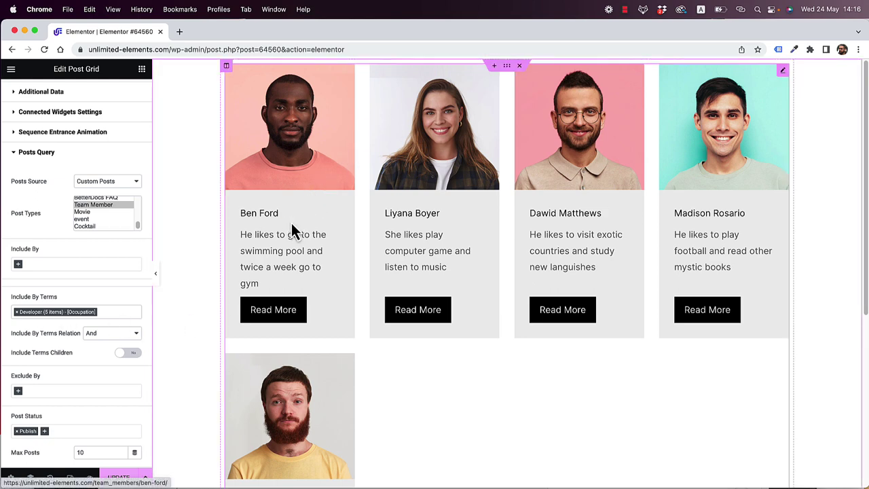
{"action": "left_click", "coordinate": [17, 313]}
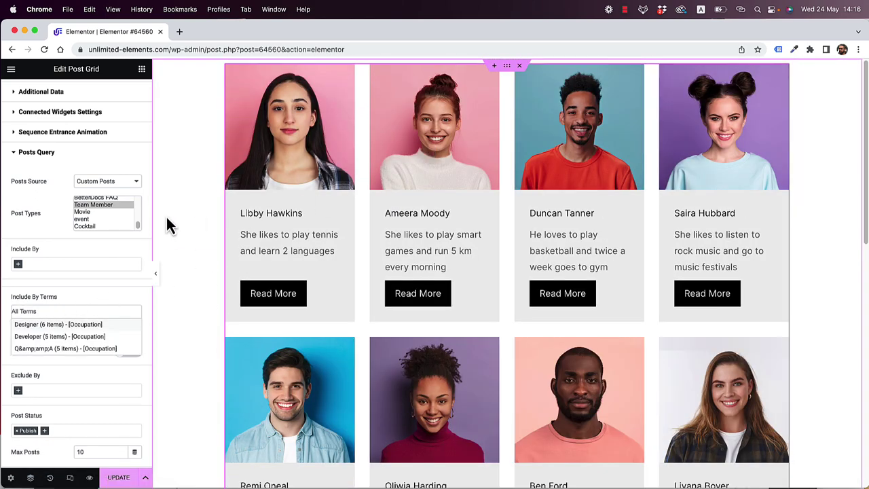
Turn off the text in the grid's Layout settings so the team cards omit their descriptions
{"action": "scroll", "coordinate": [41, 190], "scroll_direction": "up", "scroll_amount": 2}
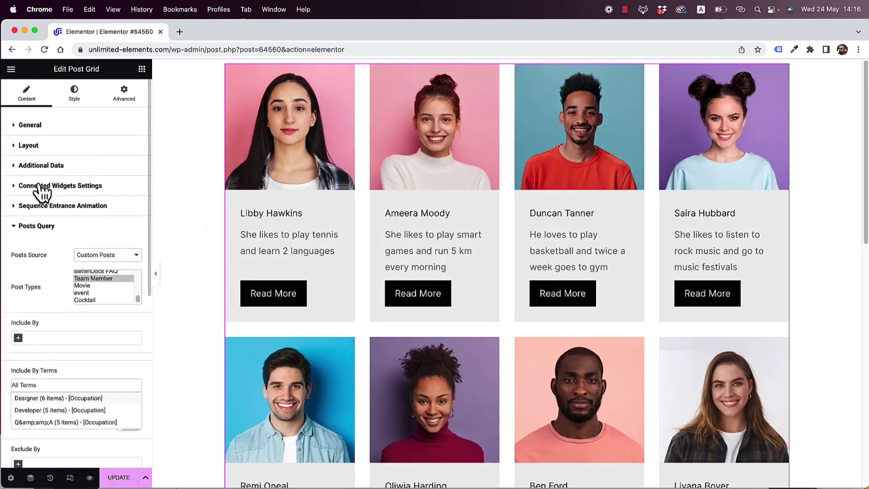
{"action": "left_click", "coordinate": [49, 233]}
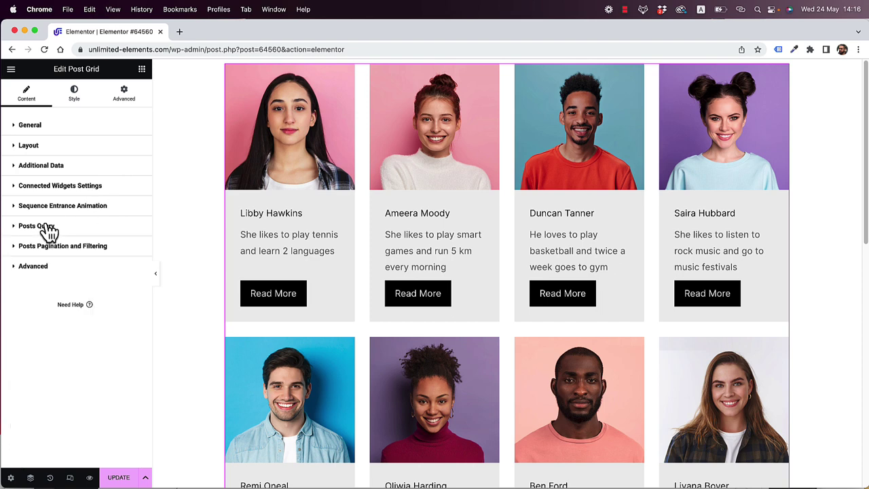
{"action": "left_click", "coordinate": [31, 148]}
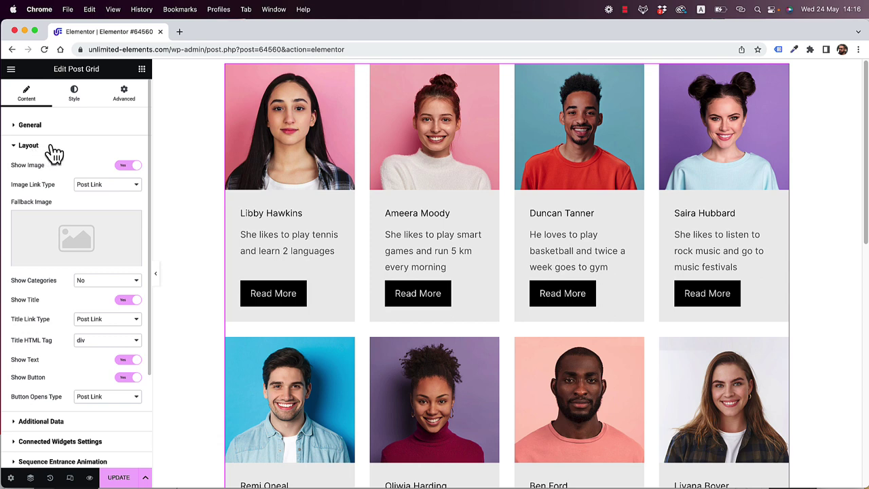
{"action": "mouse_move", "coordinate": [41, 267]}
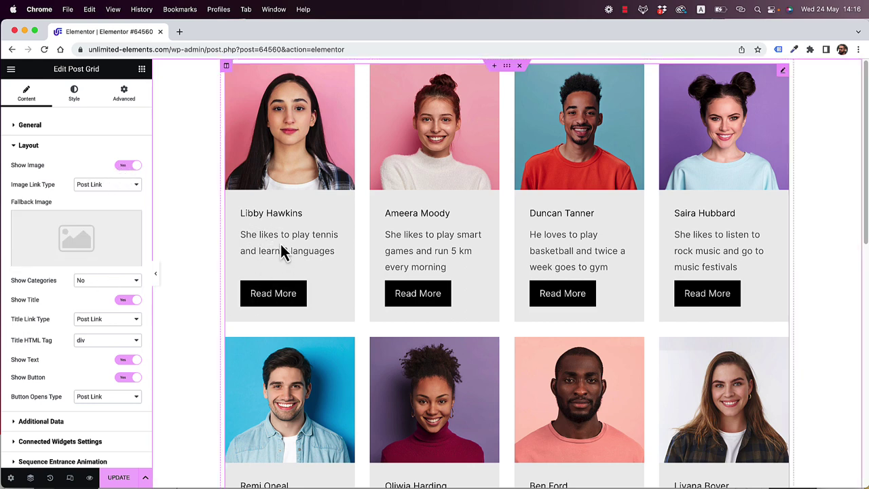
{"action": "left_click", "coordinate": [130, 360]}
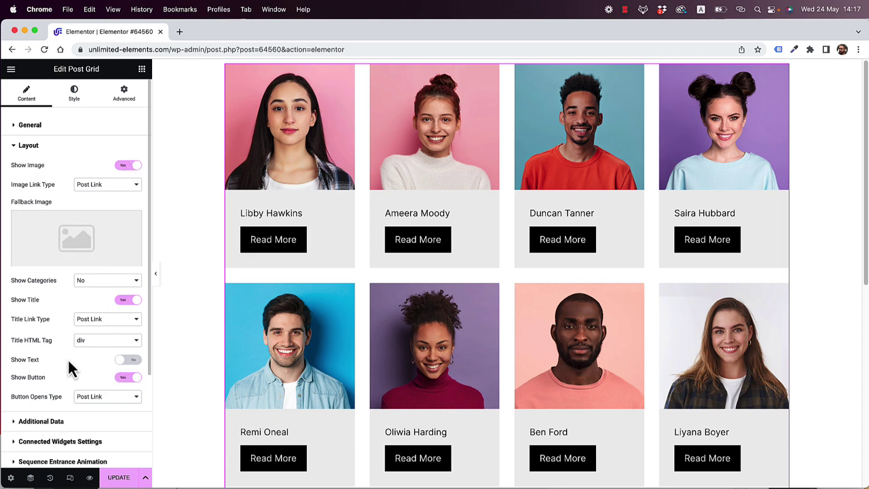
Try showing the post date on the team cards through Additional Data, and hide it again
{"action": "left_click", "coordinate": [45, 421]}
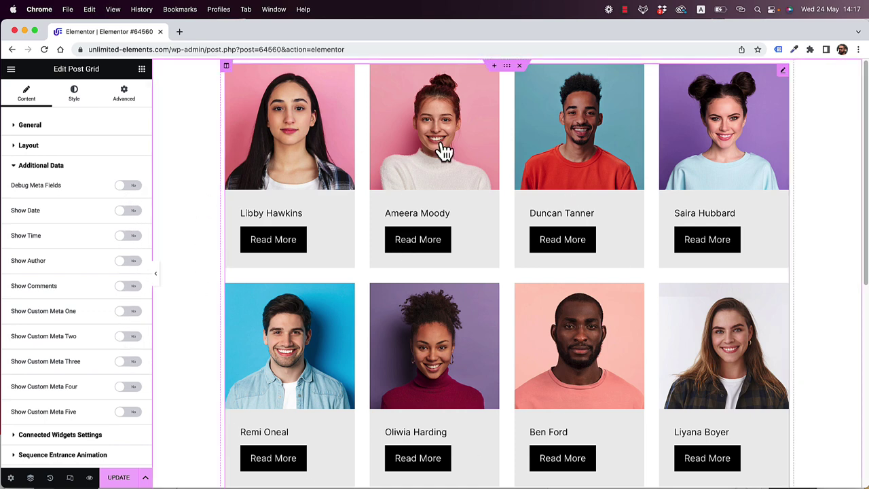
{"action": "left_click", "coordinate": [127, 214]}
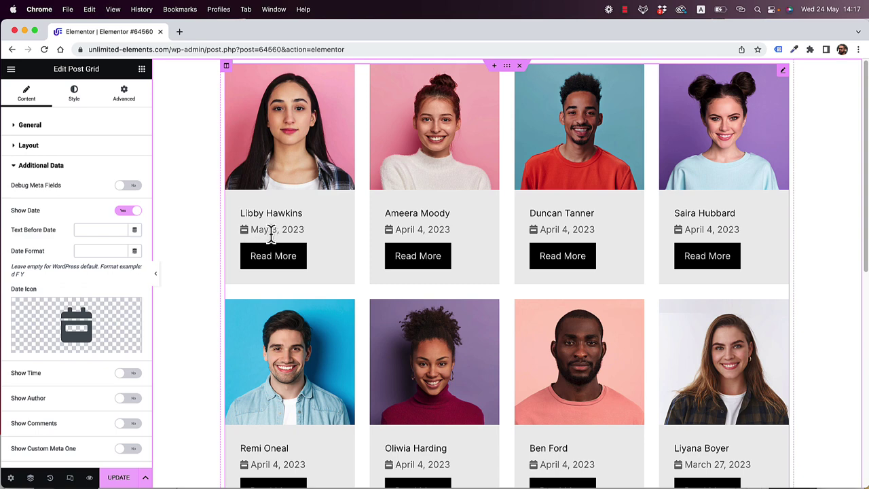
{"action": "left_click", "coordinate": [128, 213]}
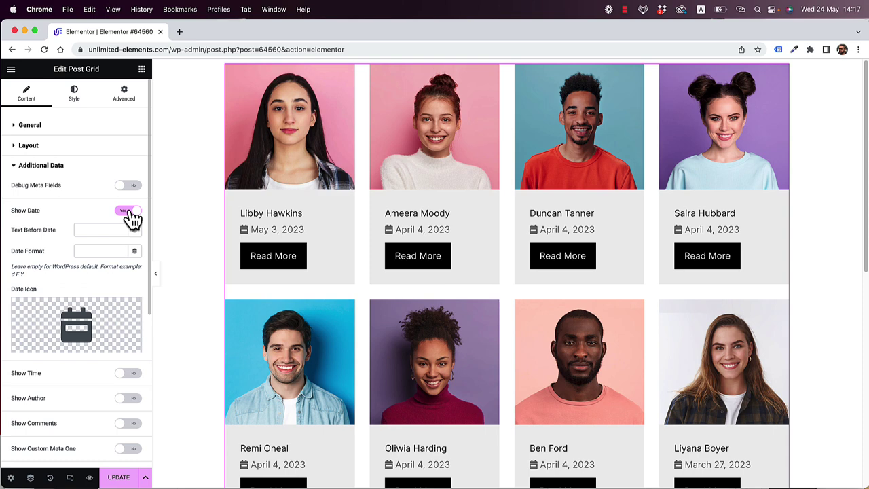
{"action": "left_click", "coordinate": [132, 212]}
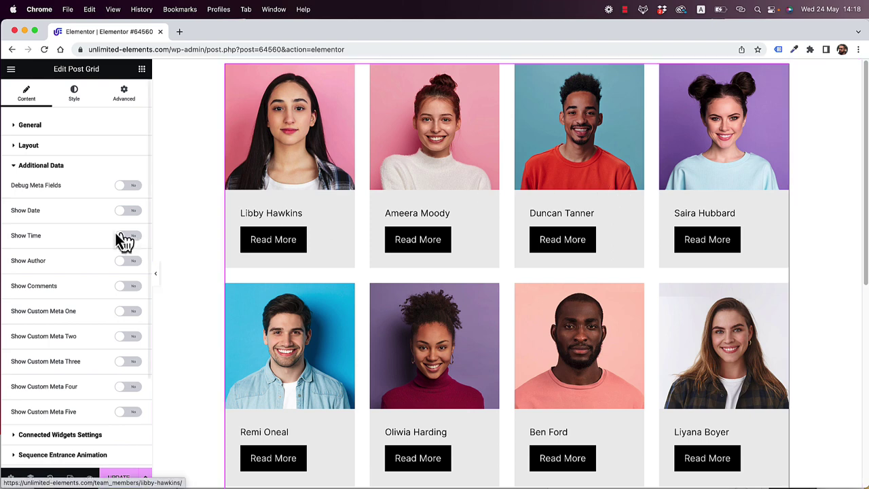
Look up the posts' meta field names with Debug Meta Fields, and show Custom Meta One using the field phone_number
{"action": "left_click", "coordinate": [127, 190]}
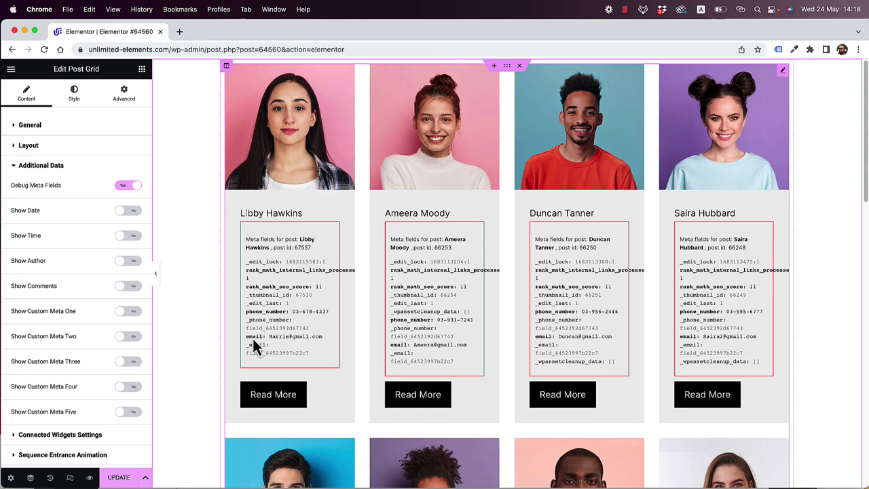
{"action": "left_click", "coordinate": [131, 191]}
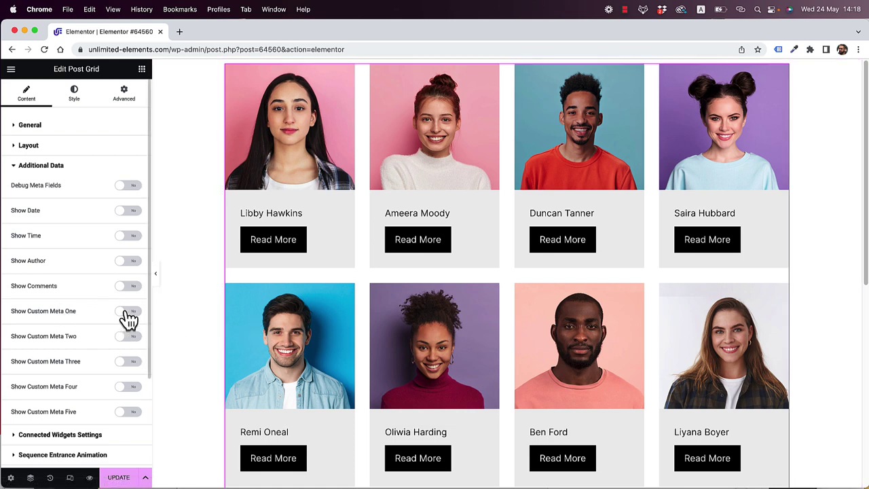
{"action": "left_click", "coordinate": [129, 314]}
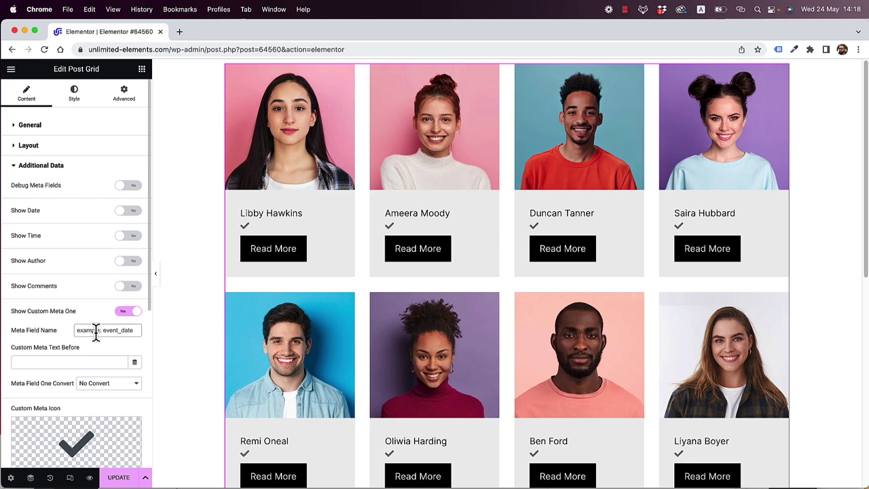
{"action": "left_click", "coordinate": [96, 332]}
{"action": "type", "text": "phon"}
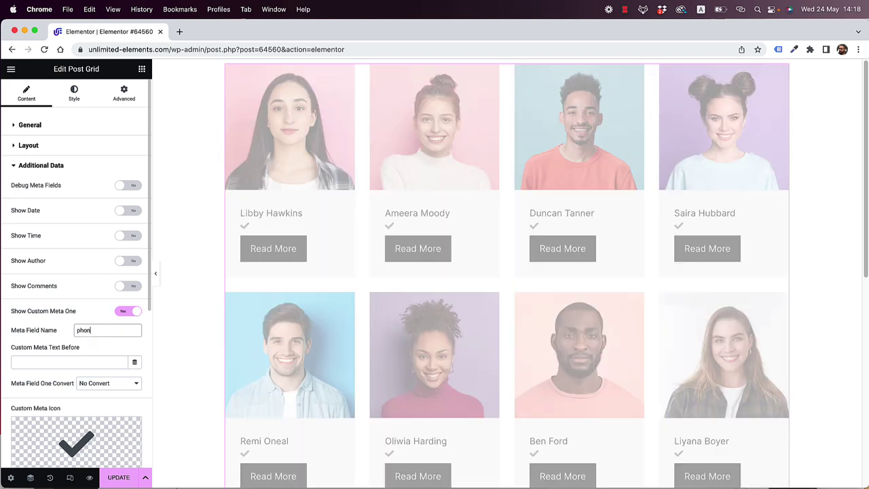
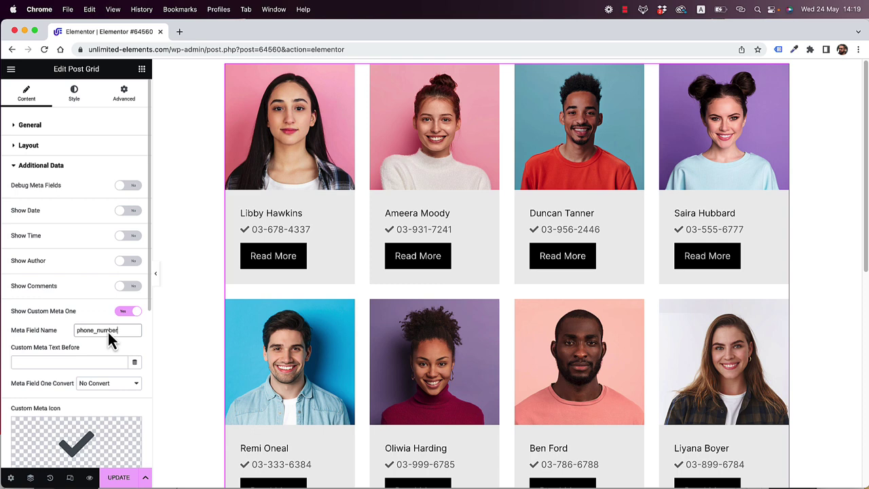
Show Custom Meta Two on the team cards using the meta field email
{"action": "scroll", "coordinate": [83, 316], "scroll_direction": "down", "scroll_amount": 3}
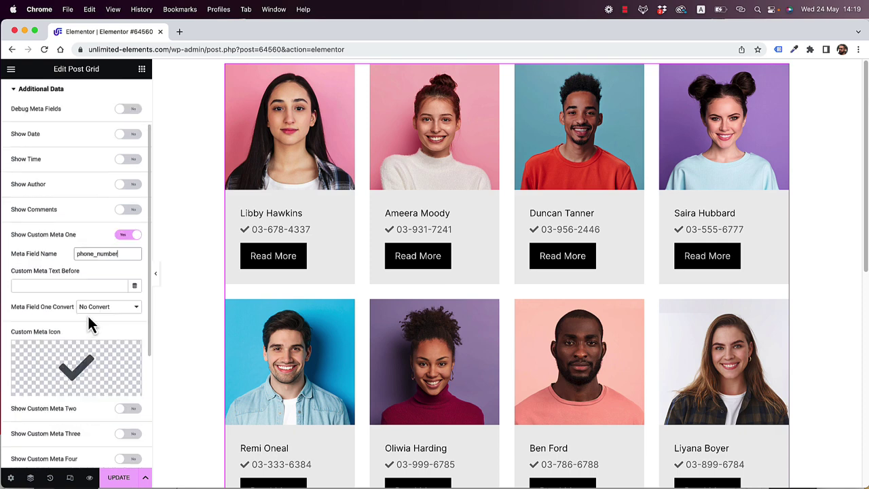
{"action": "left_click", "coordinate": [134, 382]}
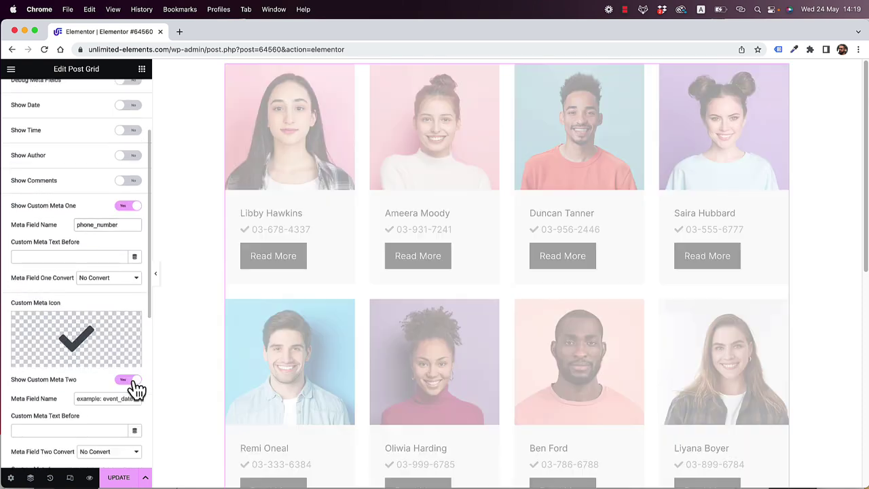
{"action": "scroll", "coordinate": [110, 367], "scroll_direction": "down", "scroll_amount": 4}
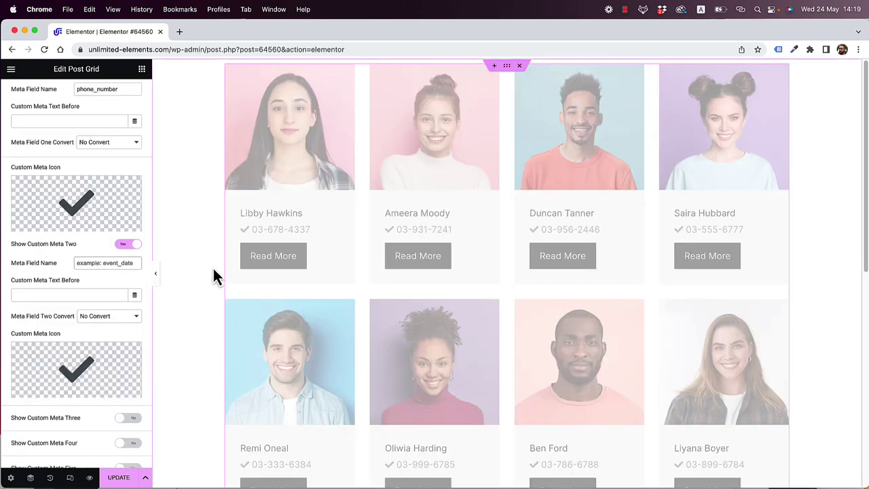
{"action": "type", "text": "email"}
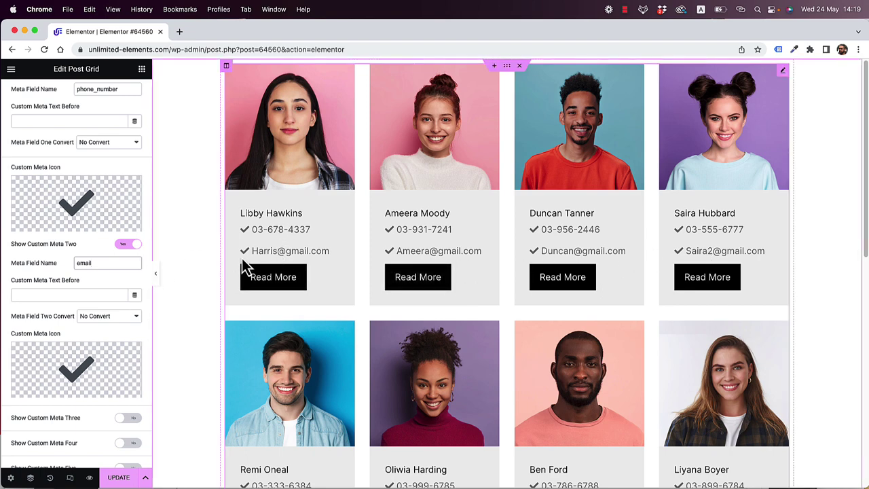
Examine the custom meta icon settings and the Meta Field Two Convert options without changing them
{"action": "scroll", "coordinate": [95, 279], "scroll_direction": "up", "scroll_amount": 5}
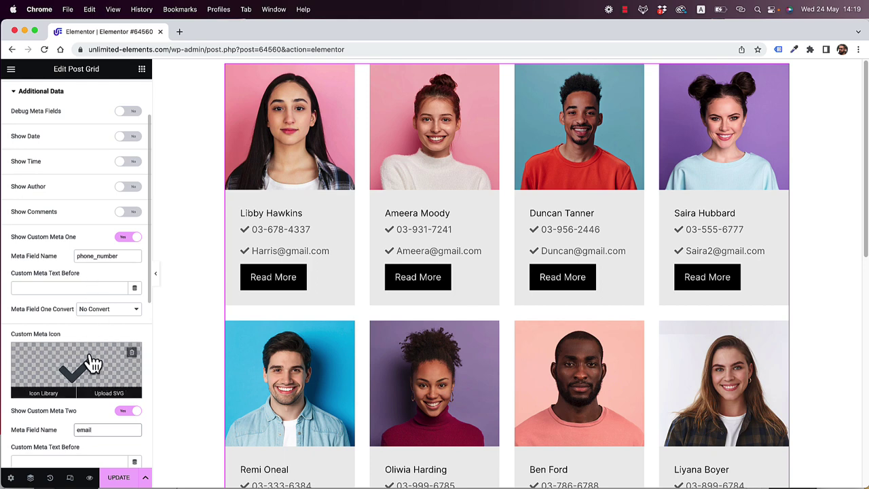
{"action": "scroll", "coordinate": [93, 362], "scroll_direction": "down", "scroll_amount": 7}
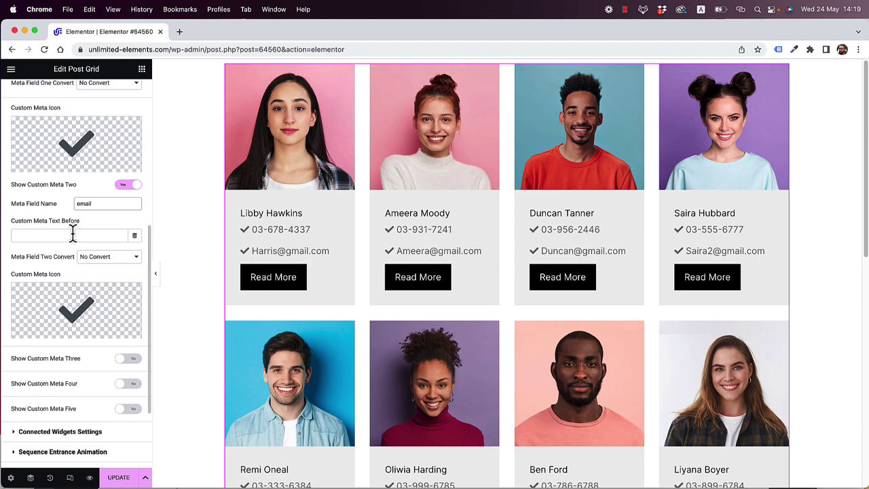
{"action": "left_click", "coordinate": [112, 258]}
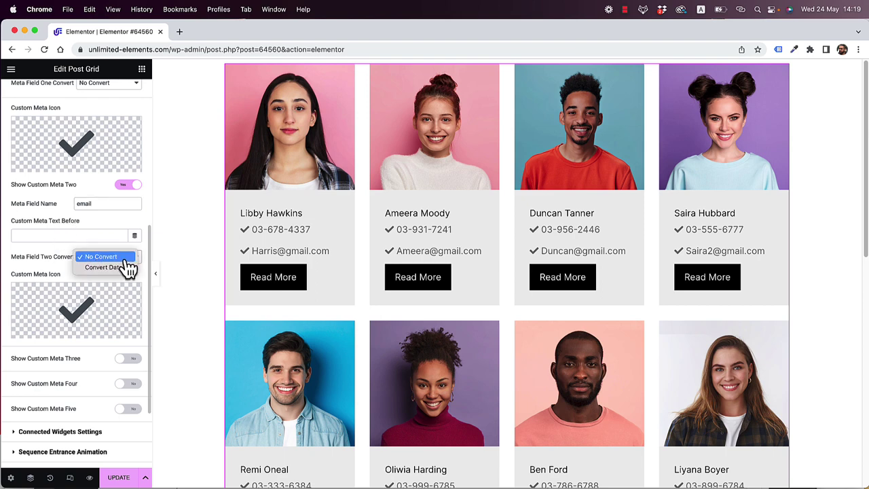
{"action": "left_click", "coordinate": [36, 254]}
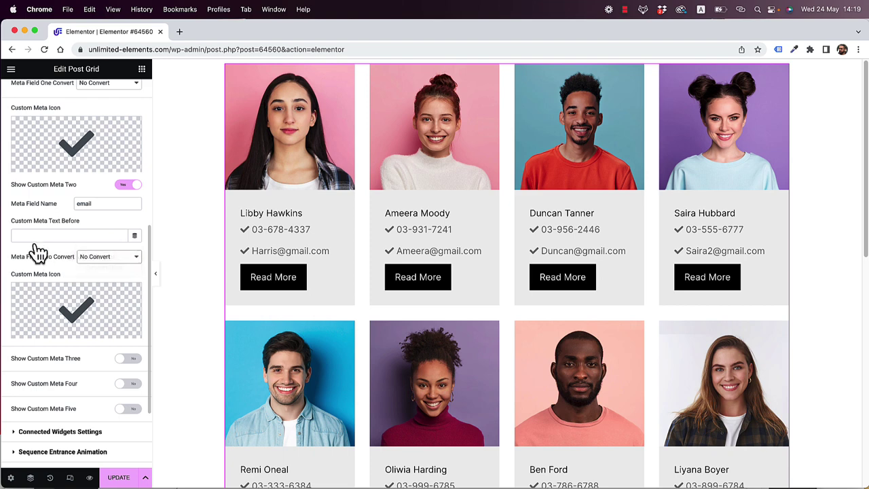
Replace the Custom Meta One icon with the Phone icon from the icon library
{"action": "left_click", "coordinate": [80, 140]}
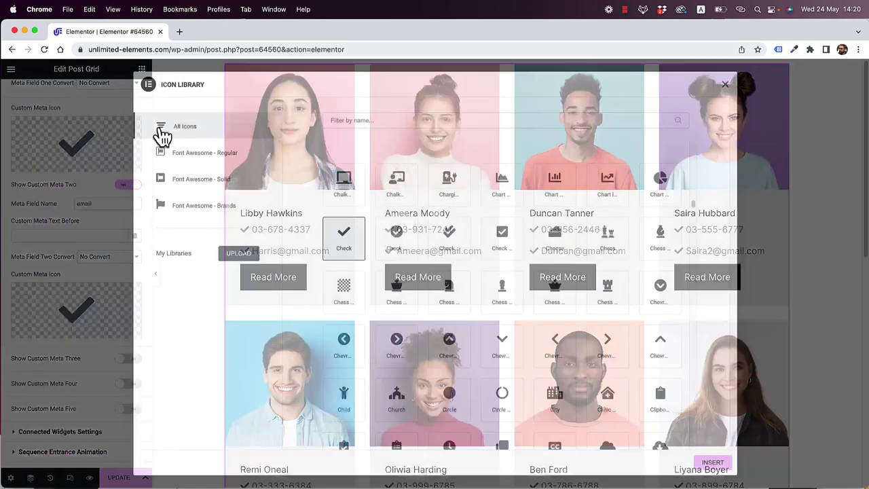
{"action": "left_click", "coordinate": [389, 122]}
{"action": "type", "text": "phone"}
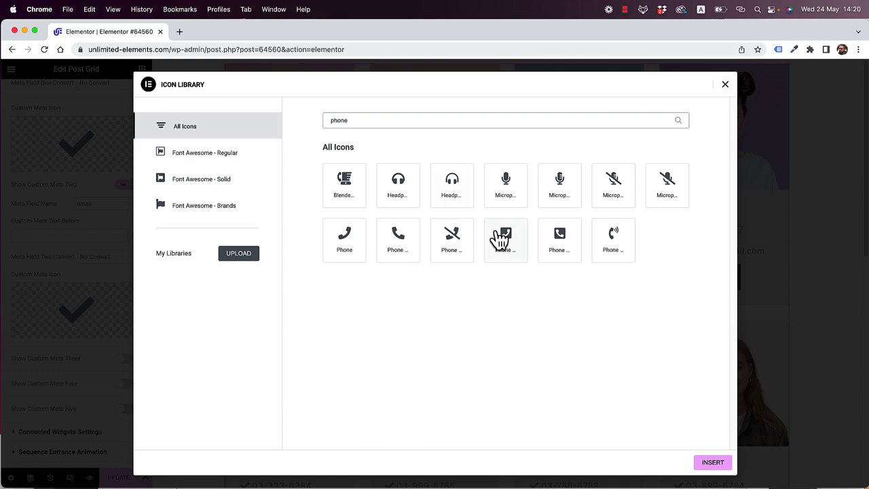
{"action": "left_click", "coordinate": [350, 244]}
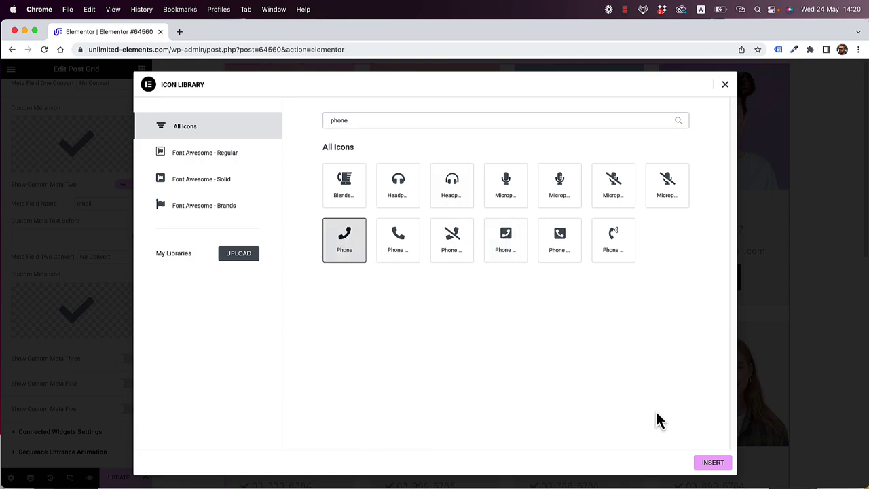
{"action": "left_click", "coordinate": [713, 466]}
Replace the Custom Meta Two icon with the outlined envelope from the icon library, and check the team cards
{"action": "left_click", "coordinate": [93, 301]}
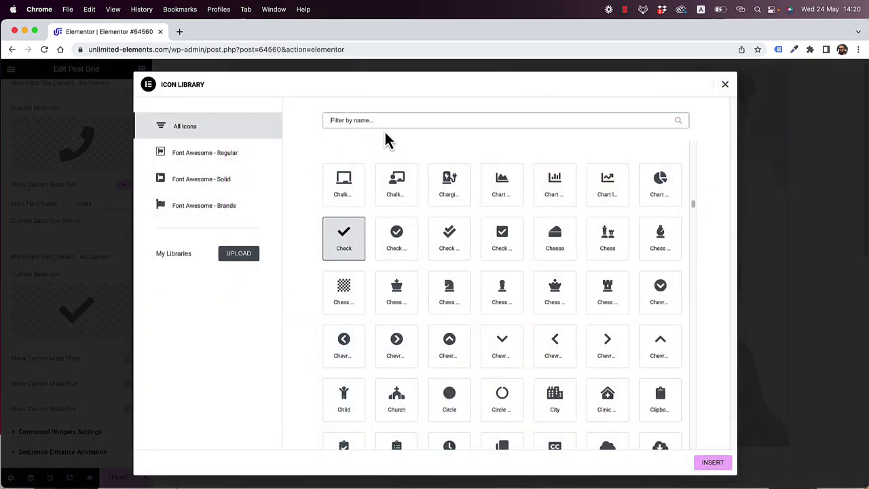
{"action": "type", "text": "emai"}
{"action": "key", "text": "BackSpace"}
{"action": "key", "text": "BackSpace"}
{"action": "key", "text": "BackSpace"}
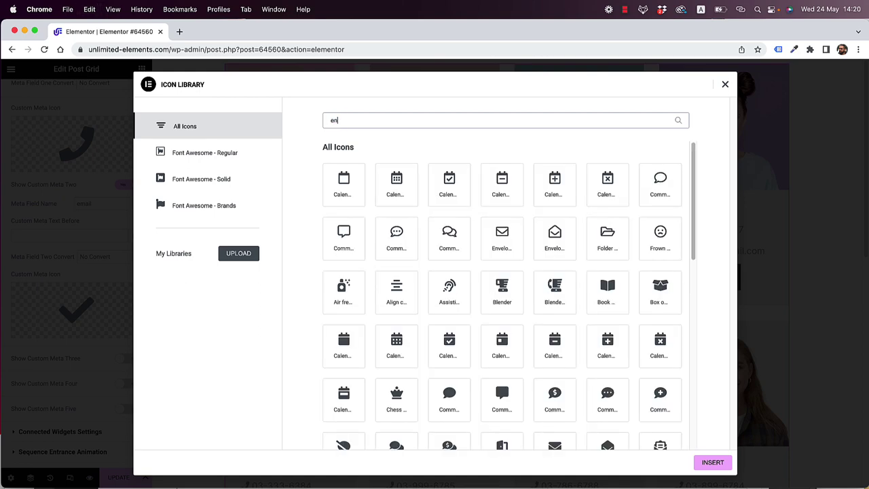
{"action": "type", "text": "nv"}
{"action": "left_click", "coordinate": [354, 189]}
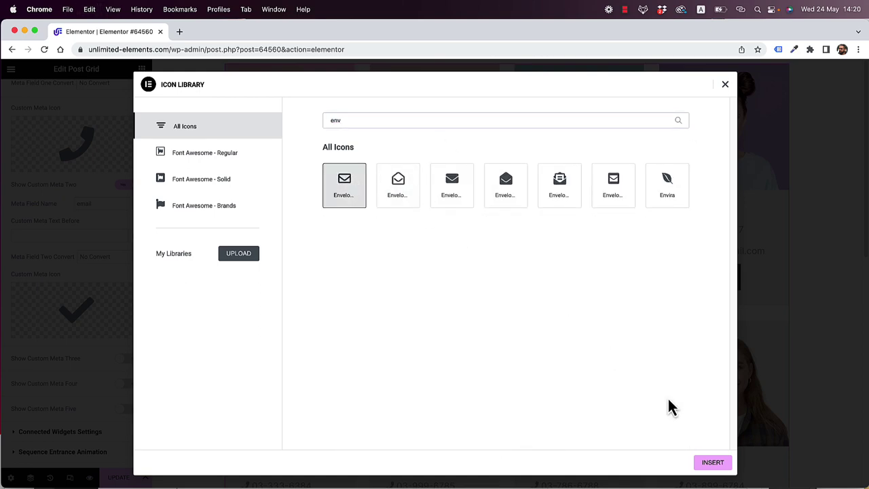
{"action": "left_click", "coordinate": [713, 463]}
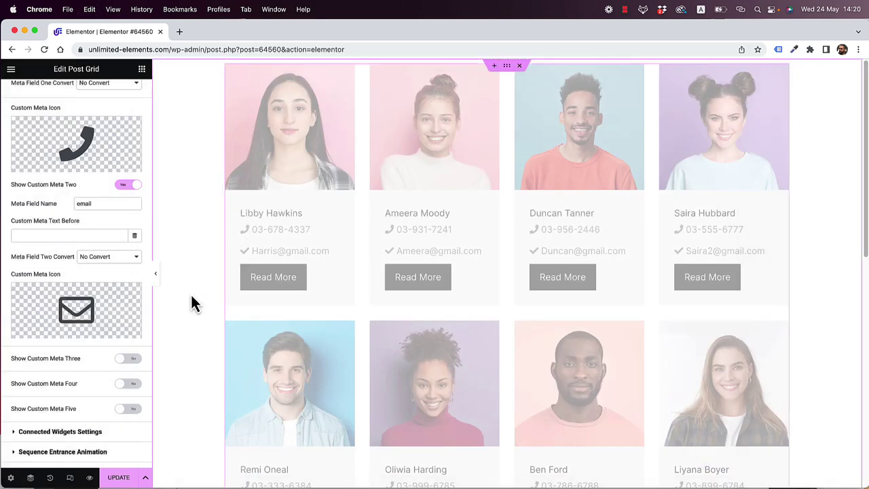
{"action": "mouse_move", "coordinate": [93, 288]}
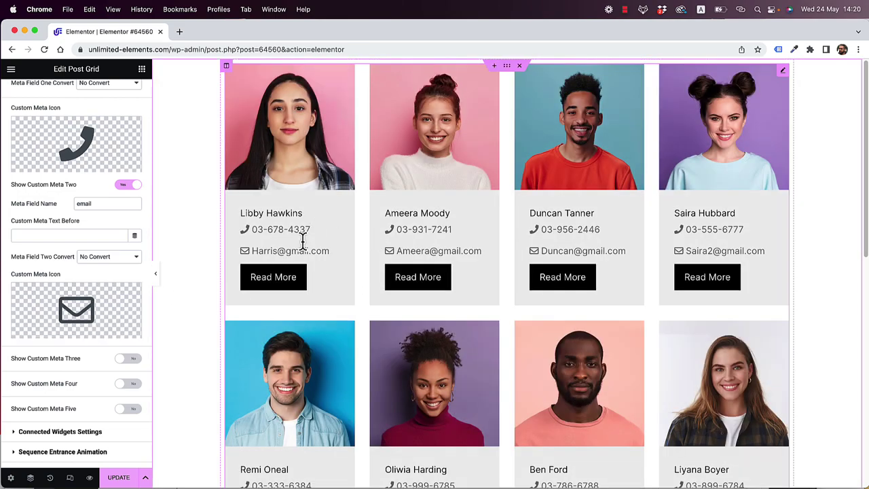
{"action": "scroll", "coordinate": [436, 280], "scroll_direction": "down", "scroll_amount": 3}
{"action": "scroll", "coordinate": [434, 278], "scroll_direction": "up", "scroll_amount": 3}
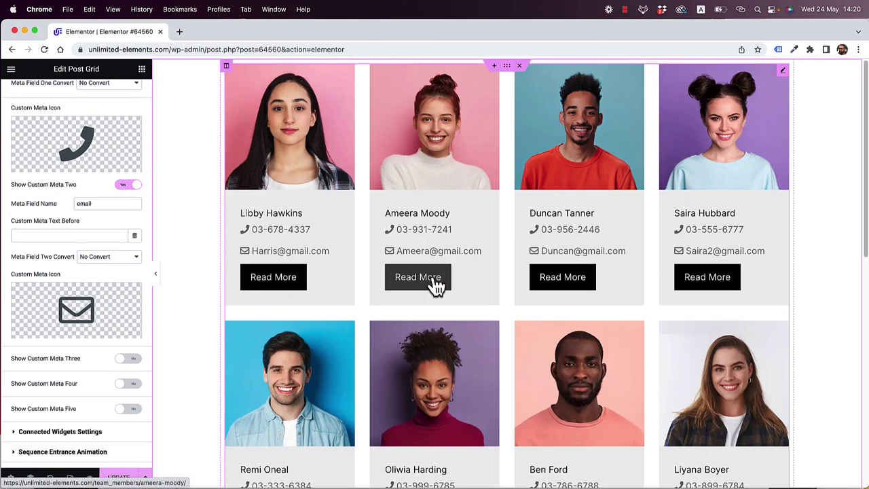
{"action": "left_click", "coordinate": [342, 149]}
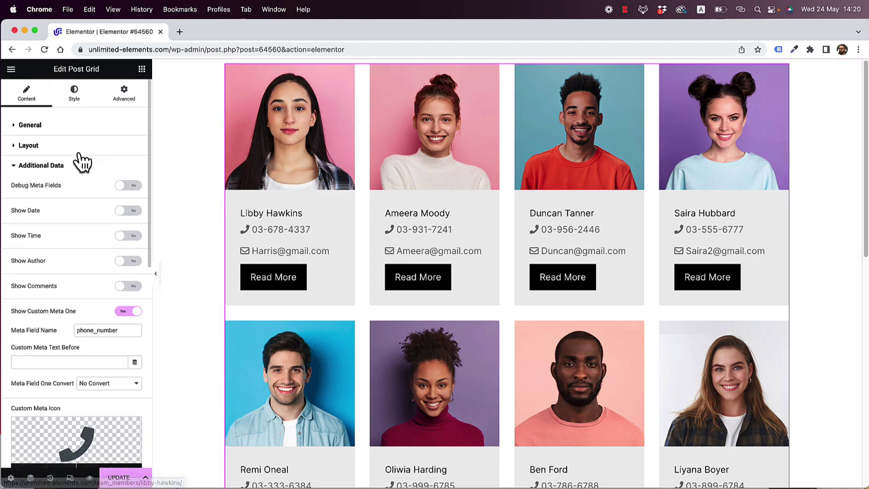
Set the Post Grid's Sequence Entrance Animation to Appear, and look over the other animation options without changing it
{"action": "left_click", "coordinate": [43, 170]}
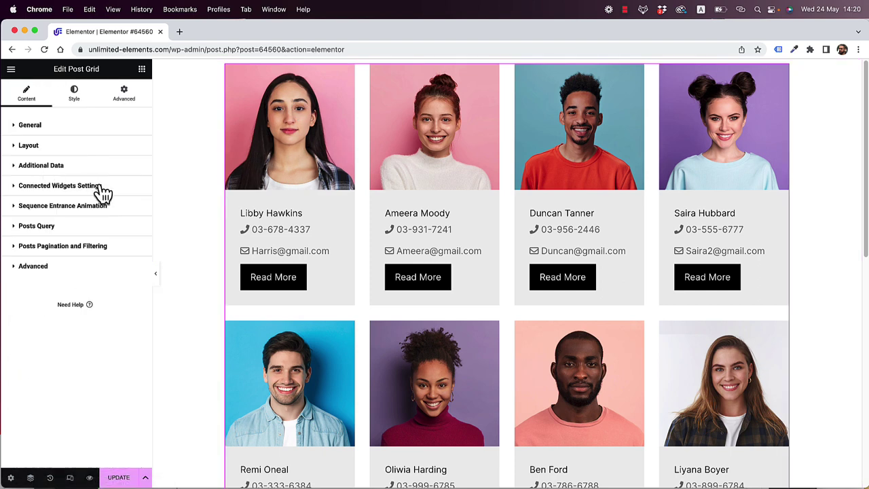
{"action": "left_click", "coordinate": [60, 209]}
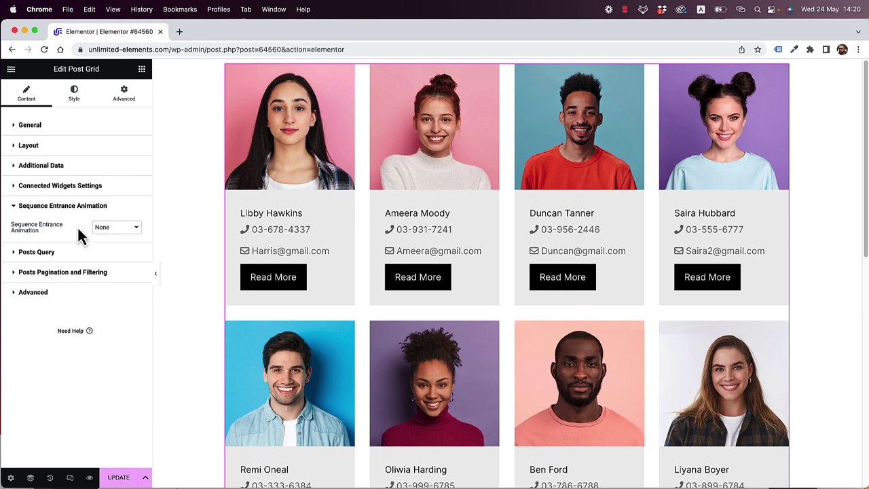
{"action": "left_click", "coordinate": [117, 235]}
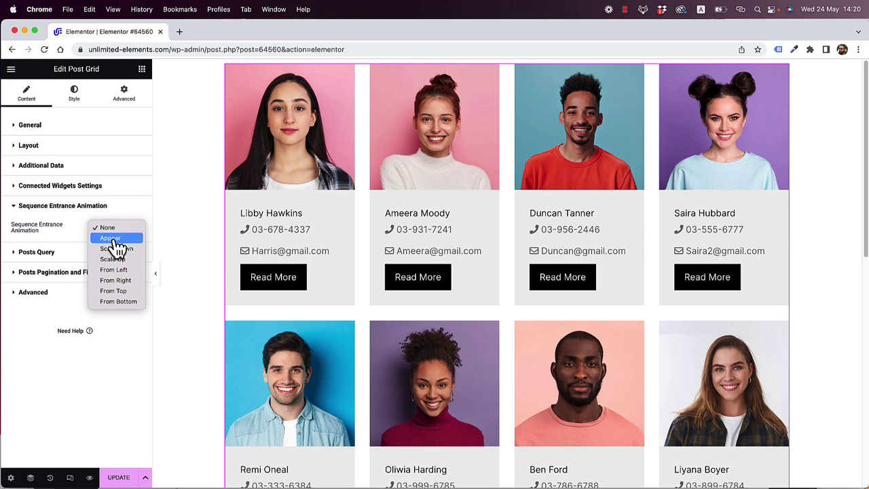
{"action": "left_click", "coordinate": [110, 239]}
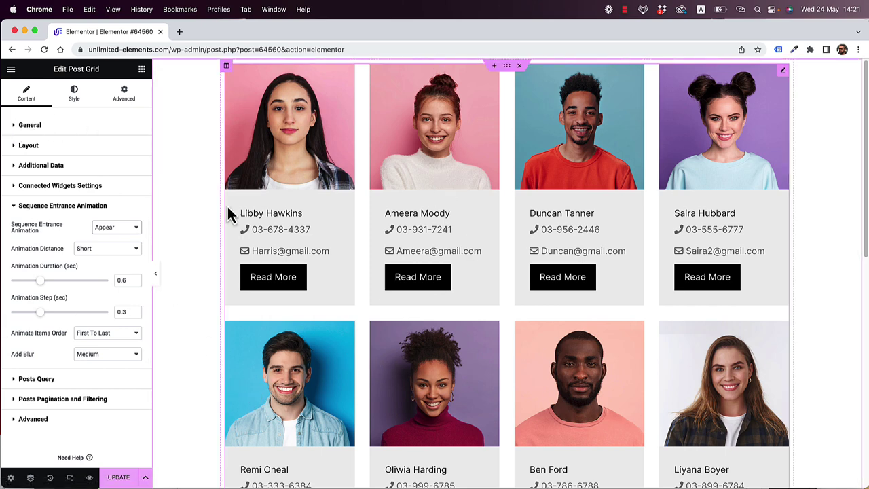
{"action": "left_click", "coordinate": [115, 227]}
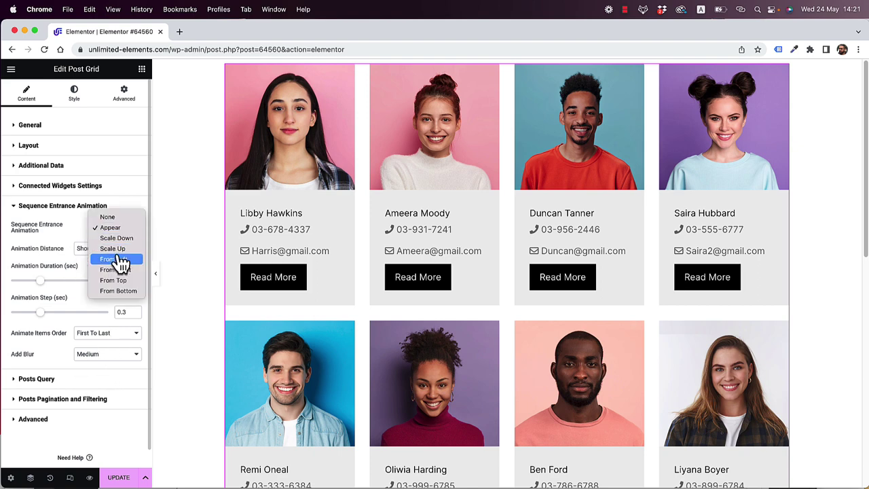
{"action": "left_click", "coordinate": [57, 231]}
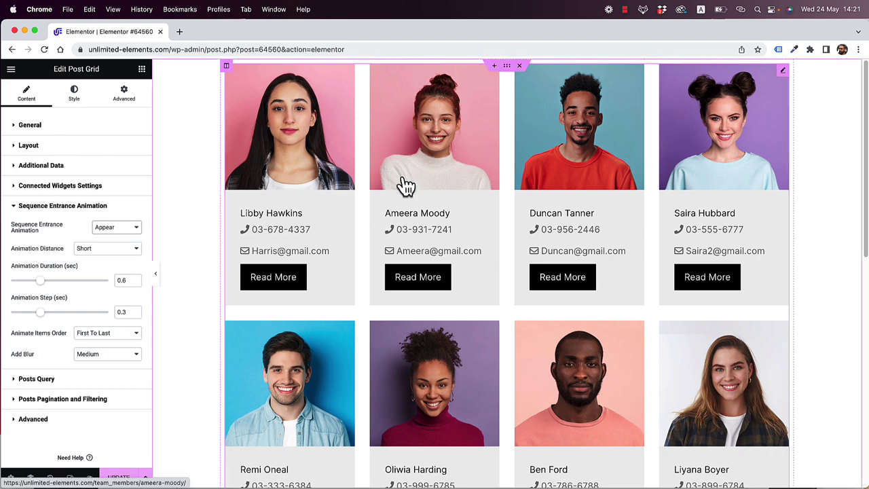
Try the grid with the number of items set to 3, and set it back to 4
{"action": "left_click", "coordinate": [31, 127]}
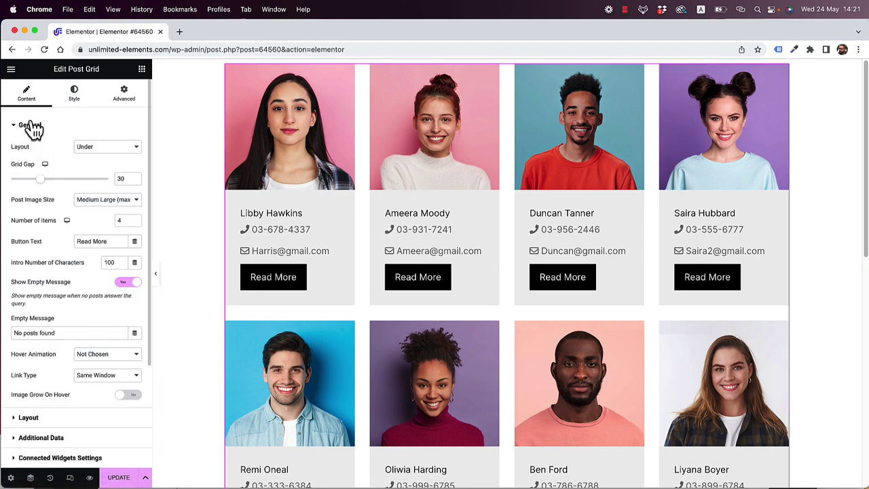
{"action": "double_click", "coordinate": [121, 221]}
{"action": "type", "text": "3"}
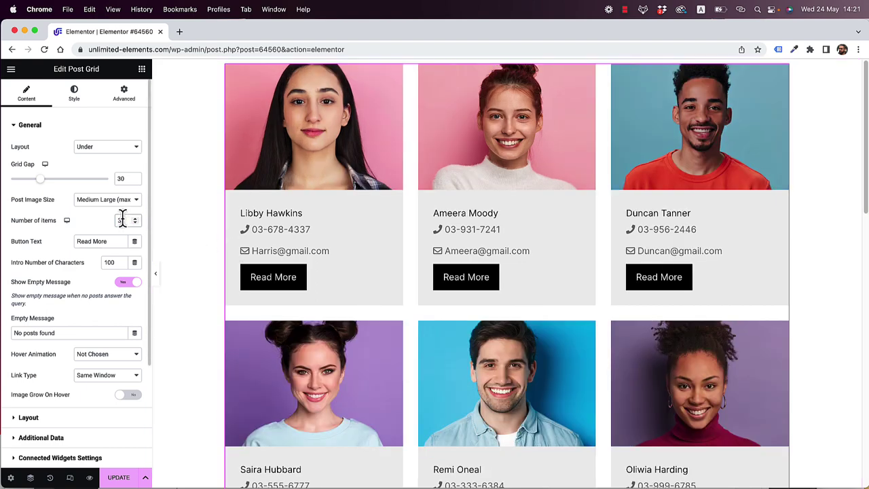
{"action": "key", "text": "Up"}
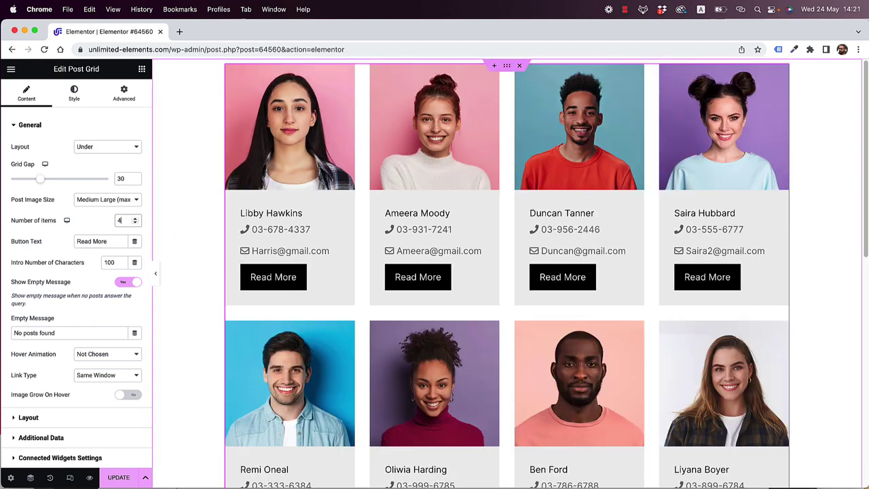
{"action": "type", "text": "4"}
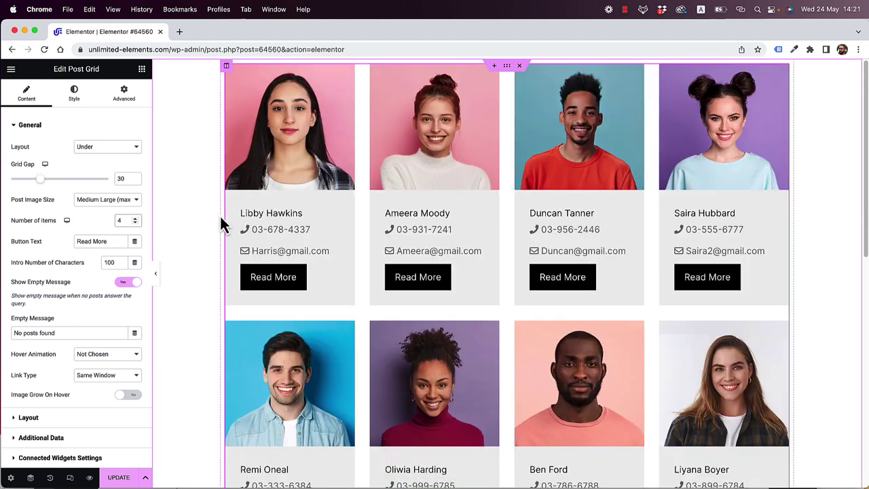
{"action": "key", "text": "BackSpace"}
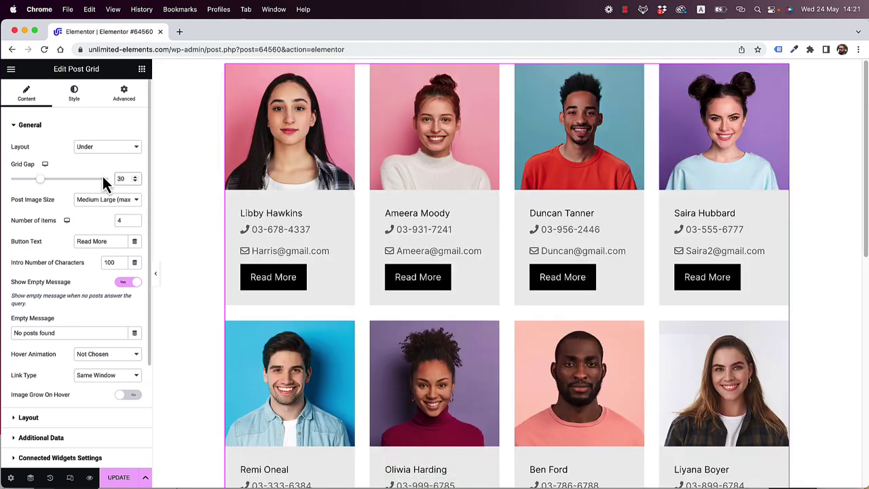
Set the Grid Gap to 20 and check the spacing between the team cards
{"action": "double_click", "coordinate": [121, 178]}
{"action": "type", "text": "20"}
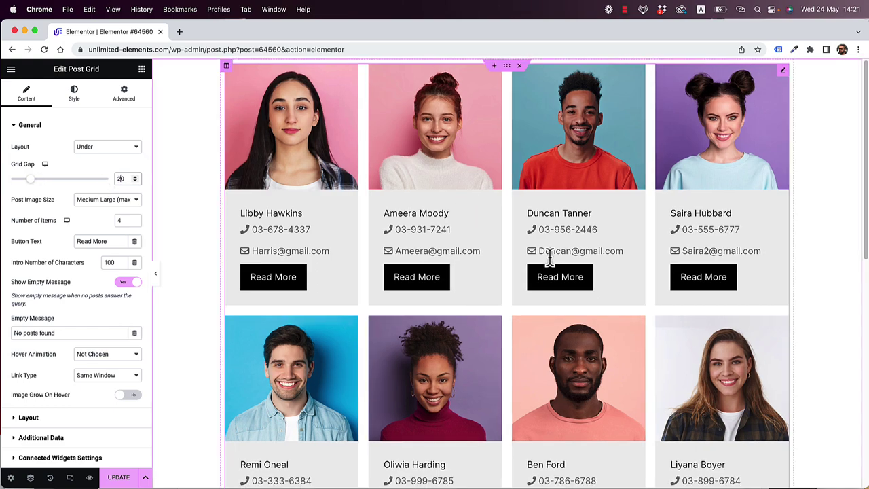
{"action": "scroll", "coordinate": [475, 293], "scroll_direction": "down", "scroll_amount": 10}
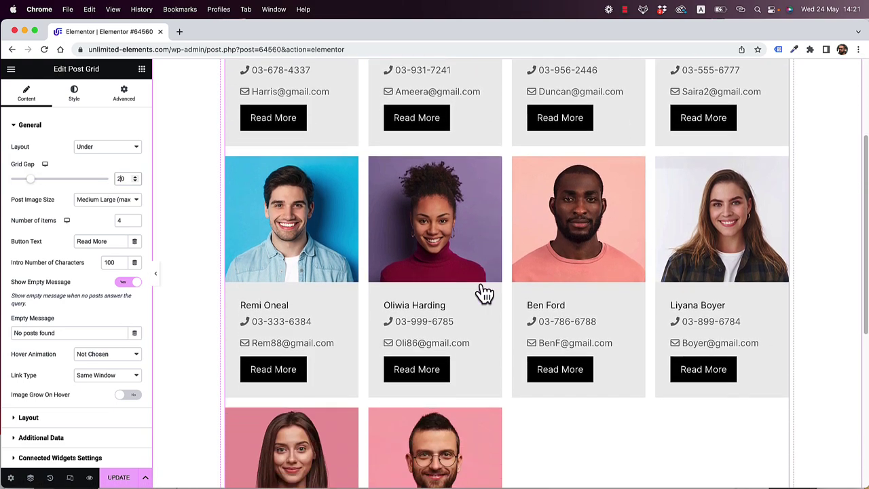
{"action": "scroll", "coordinate": [476, 292], "scroll_direction": "up", "scroll_amount": 10}
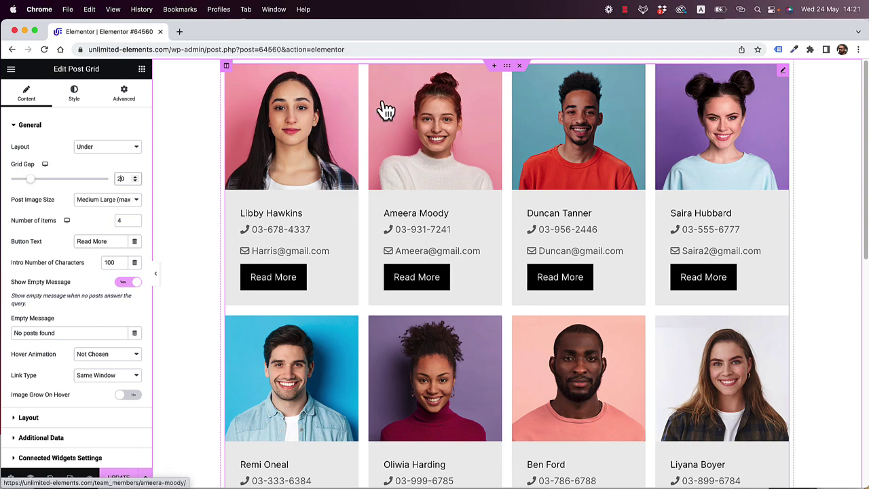
{"action": "scroll", "coordinate": [478, 311], "scroll_direction": "down", "scroll_amount": 3}
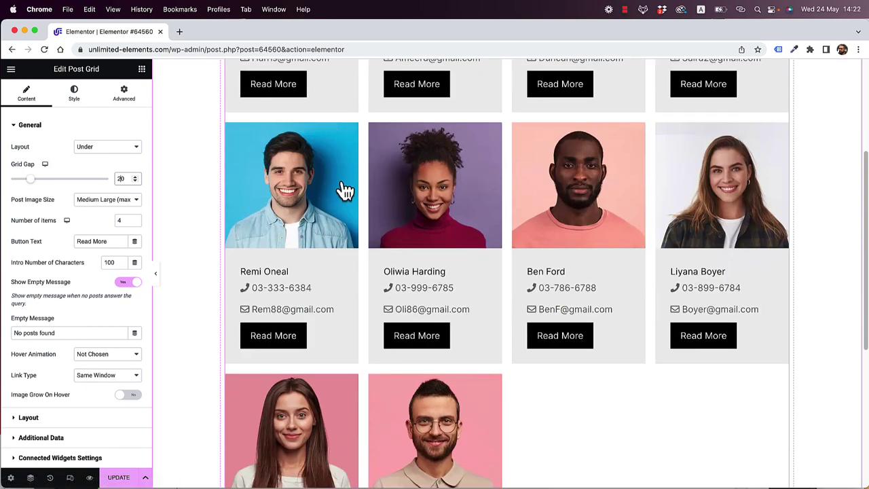
{"action": "scroll", "coordinate": [340, 188], "scroll_direction": "up", "scroll_amount": 3}
{"action": "scroll", "coordinate": [662, 298], "scroll_direction": "down", "scroll_amount": 5}
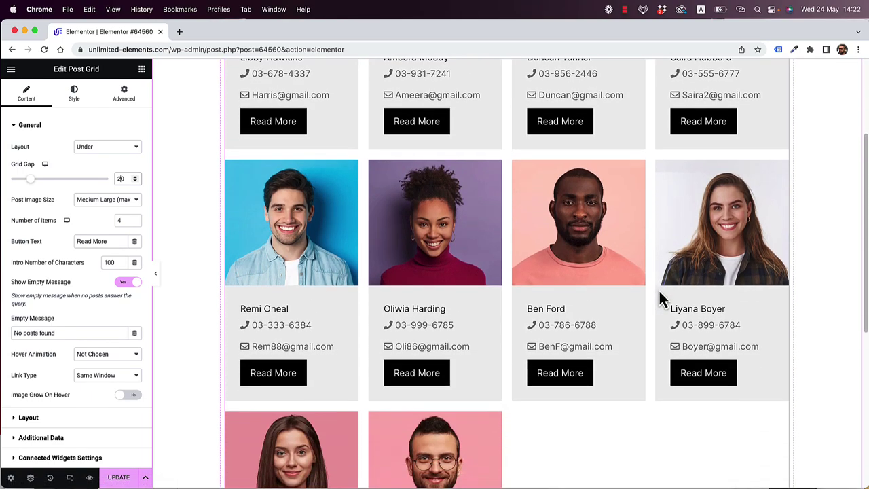
{"action": "scroll", "coordinate": [483, 405], "scroll_direction": "up", "scroll_amount": 5}
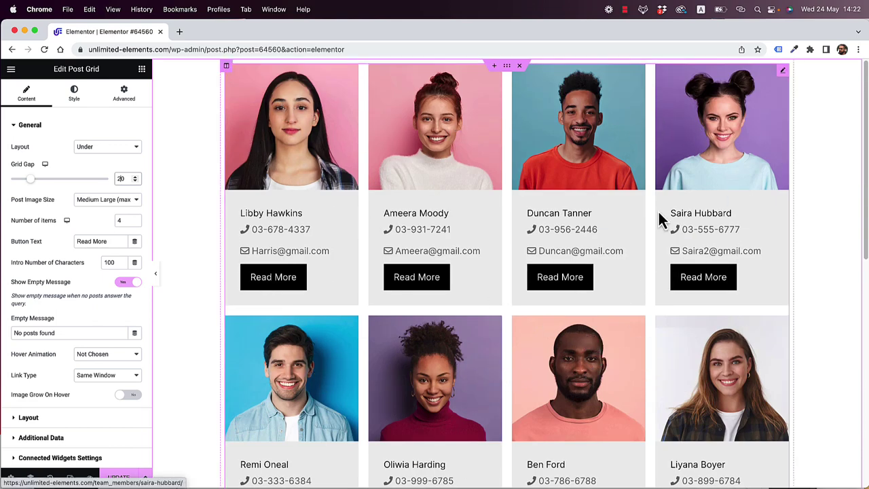
Limit the Team Member posts query to a maximum of 8 posts, and check the grid
{"action": "scroll", "coordinate": [578, 345], "scroll_direction": "down", "scroll_amount": 1}
{"action": "scroll", "coordinate": [578, 345], "scroll_direction": "down", "scroll_amount": 5}
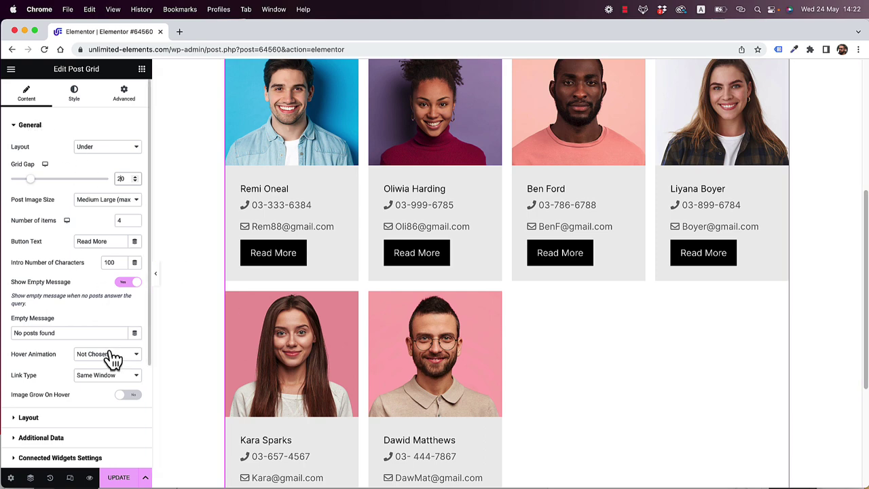
{"action": "scroll", "coordinate": [112, 367], "scroll_direction": "down", "scroll_amount": 1}
{"action": "scroll", "coordinate": [122, 383], "scroll_direction": "down", "scroll_amount": 4}
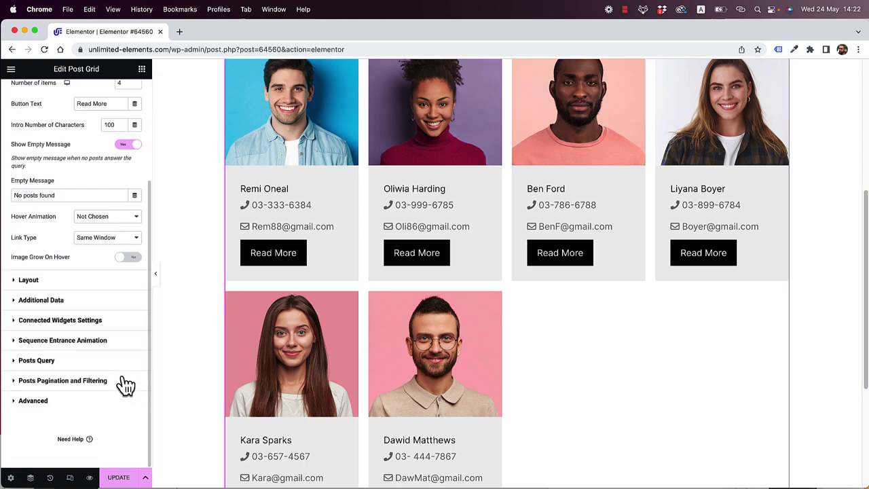
{"action": "left_click", "coordinate": [42, 360]}
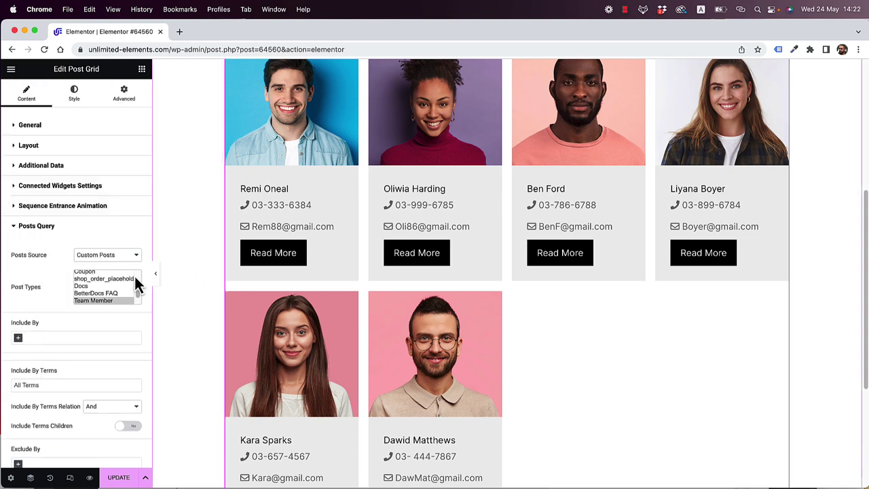
{"action": "scroll", "coordinate": [41, 235], "scroll_direction": "down", "scroll_amount": 4}
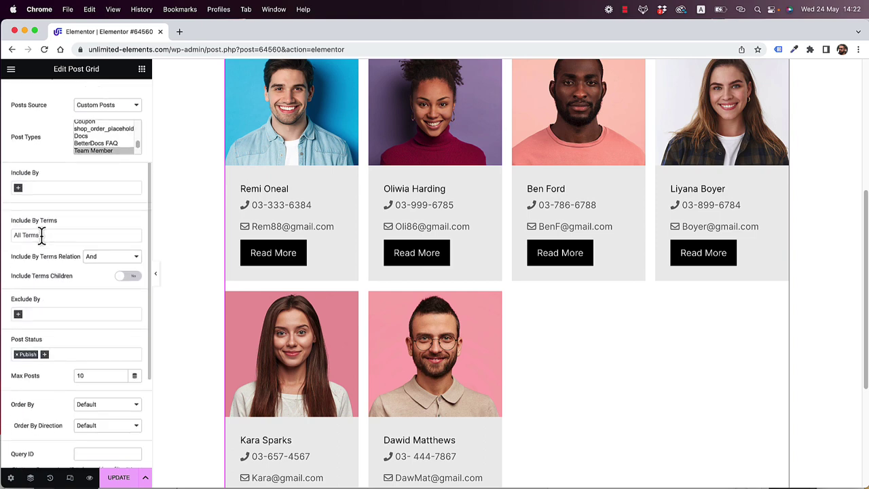
{"action": "double_click", "coordinate": [89, 375]}
{"action": "type", "text": "8"}
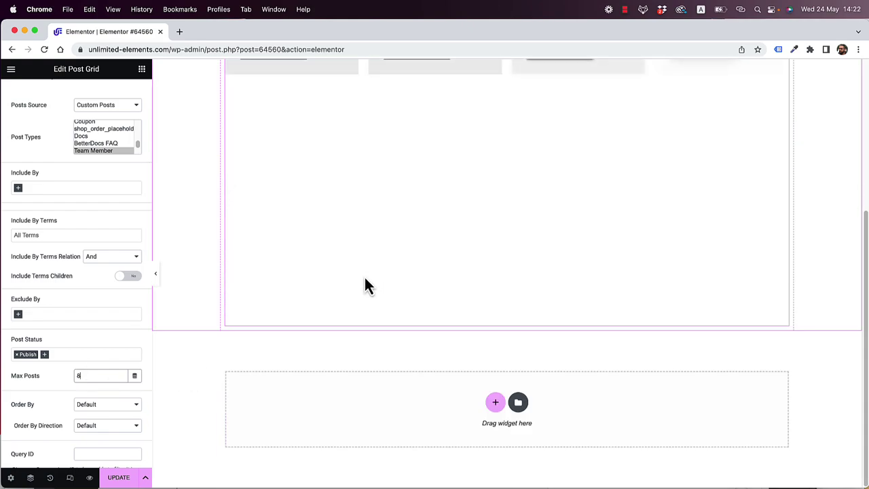
{"action": "scroll", "coordinate": [588, 387], "scroll_direction": "up", "scroll_amount": 3}
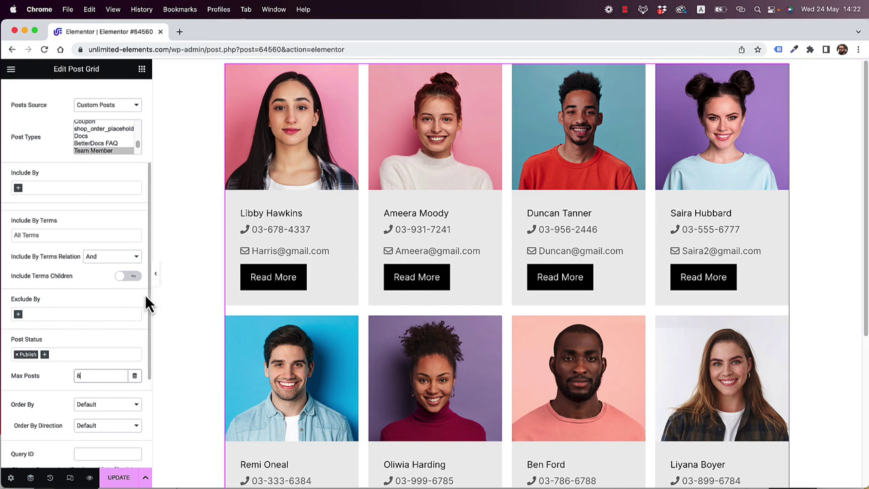
Set the grid's pagination to Using Pagination Widget and enable post filtering
{"action": "scroll", "coordinate": [90, 313], "scroll_direction": "up", "scroll_amount": 5}
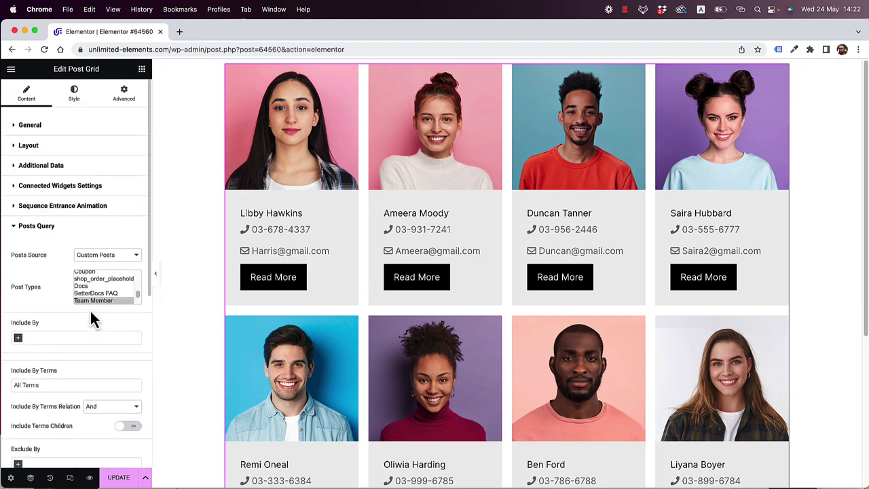
{"action": "left_click", "coordinate": [41, 226]}
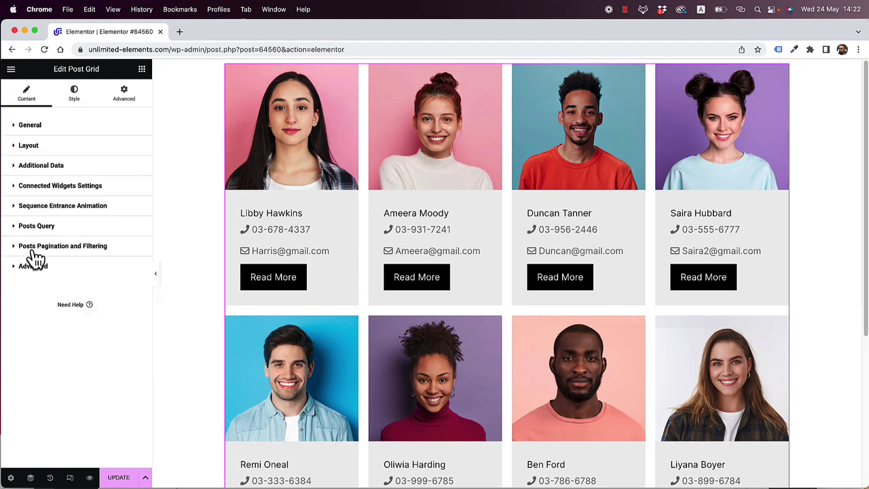
{"action": "left_click", "coordinate": [39, 251]}
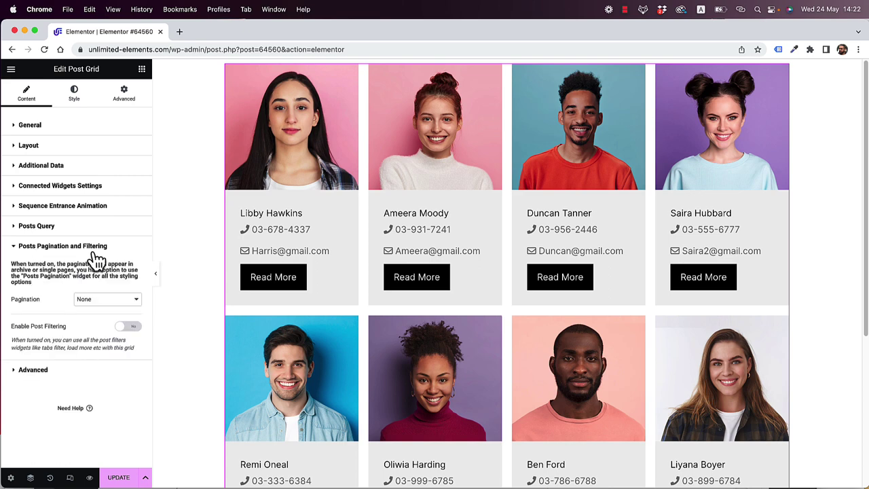
{"action": "left_click", "coordinate": [100, 305]}
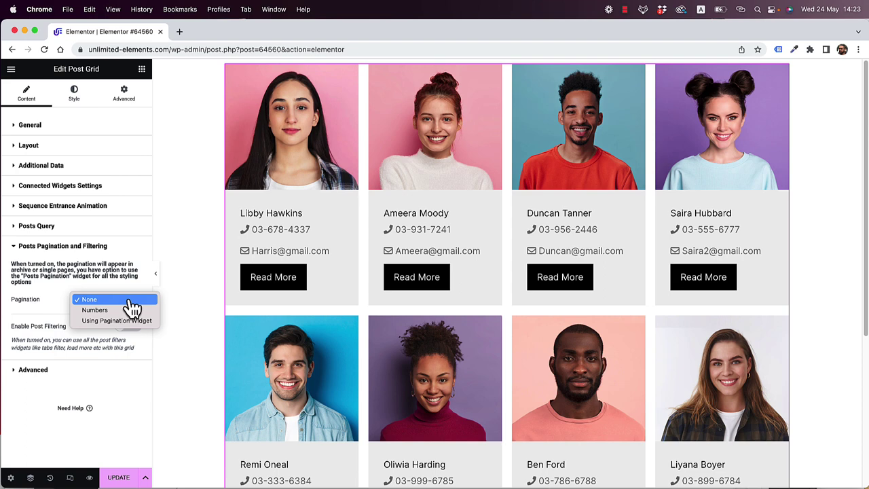
{"action": "left_click", "coordinate": [135, 321]}
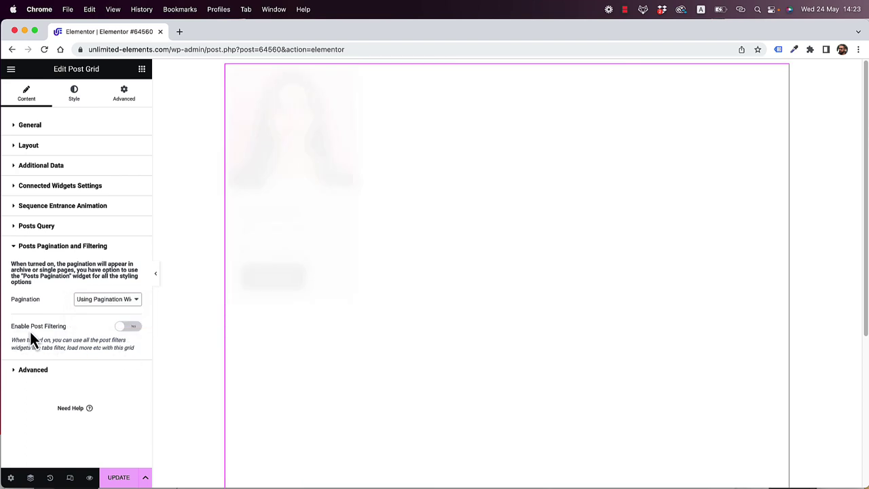
{"action": "left_click", "coordinate": [127, 326]}
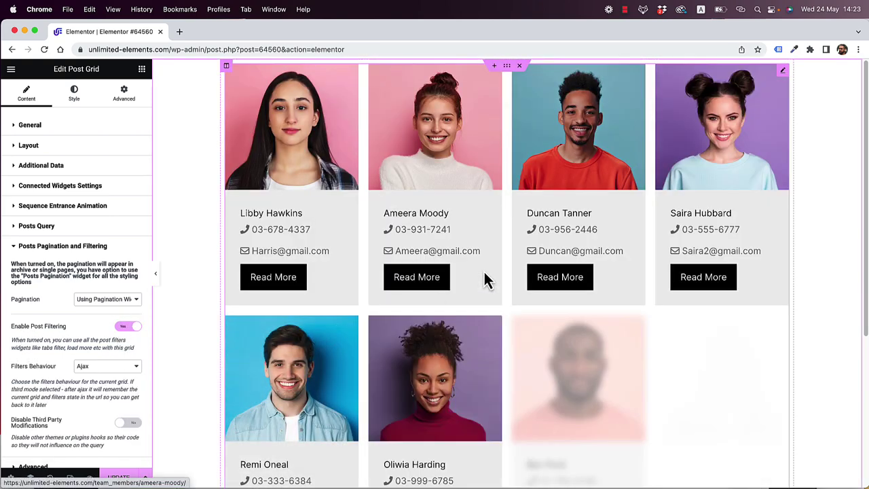
Find the Post Pagination widget by searching for "pagin", and place it directly below the team grid
{"action": "scroll", "coordinate": [485, 271], "scroll_direction": "down", "scroll_amount": 4}
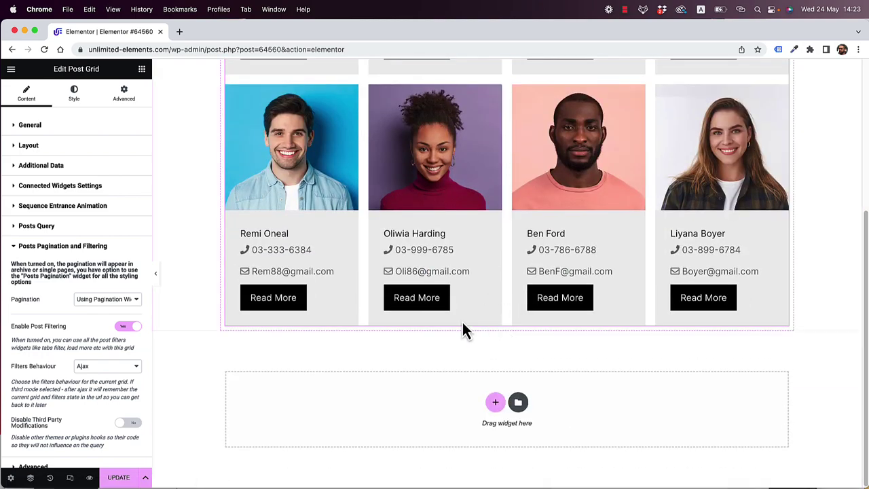
{"action": "scroll", "coordinate": [462, 322], "scroll_direction": "up", "scroll_amount": 4}
{"action": "left_click", "coordinate": [142, 68]}
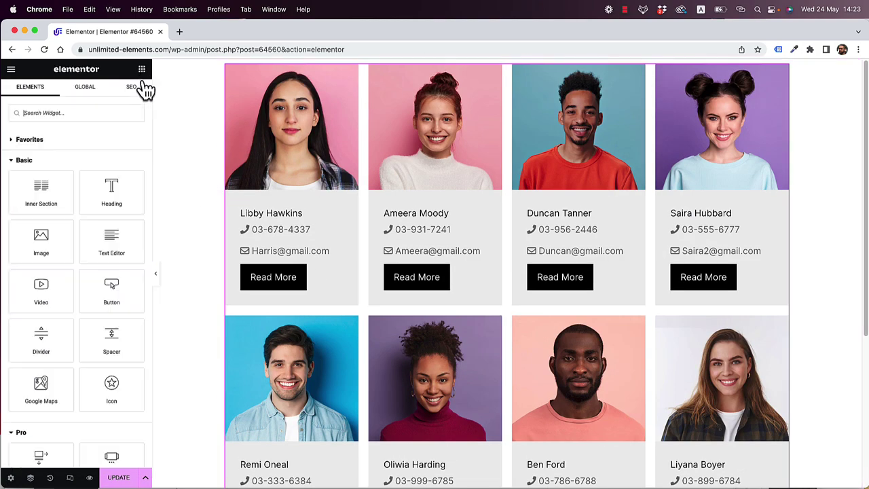
{"action": "left_click", "coordinate": [86, 113]}
{"action": "type", "text": "pag"}
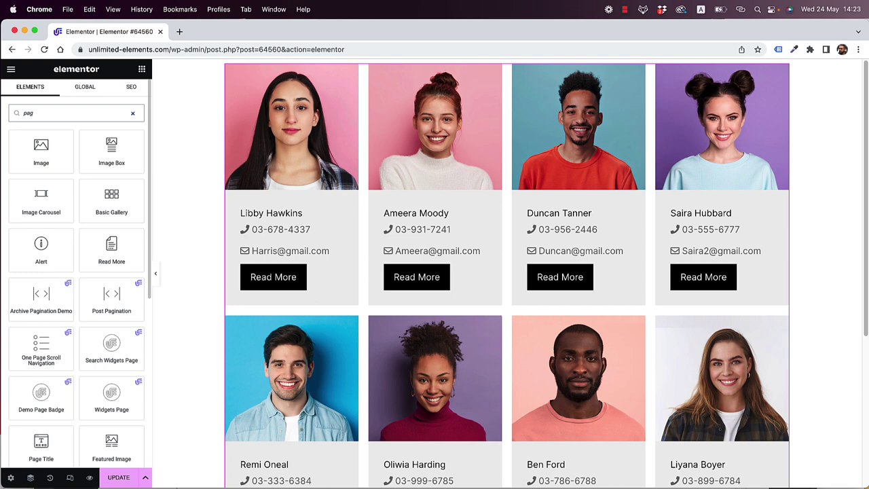
{"action": "type", "text": "in"}
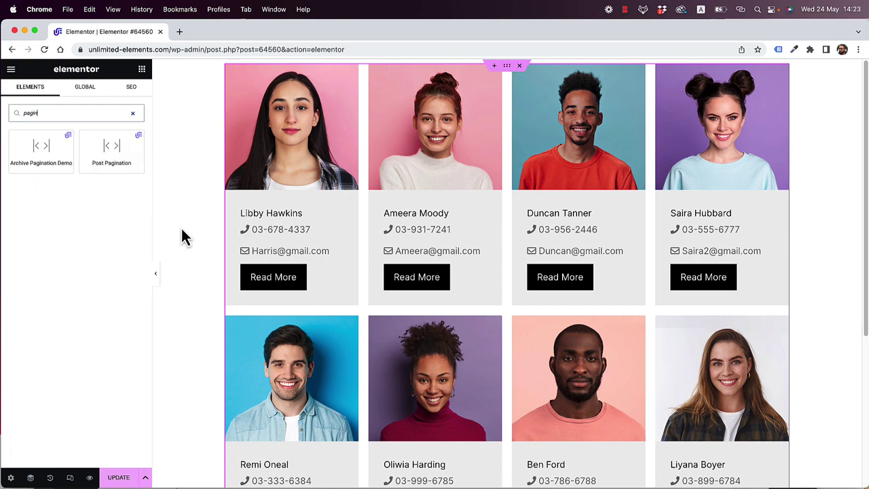
{"action": "scroll", "coordinate": [163, 216], "scroll_direction": "down", "scroll_amount": 2}
{"action": "left_click_drag", "start_coordinate": [111, 150], "coordinate": [394, 287]}
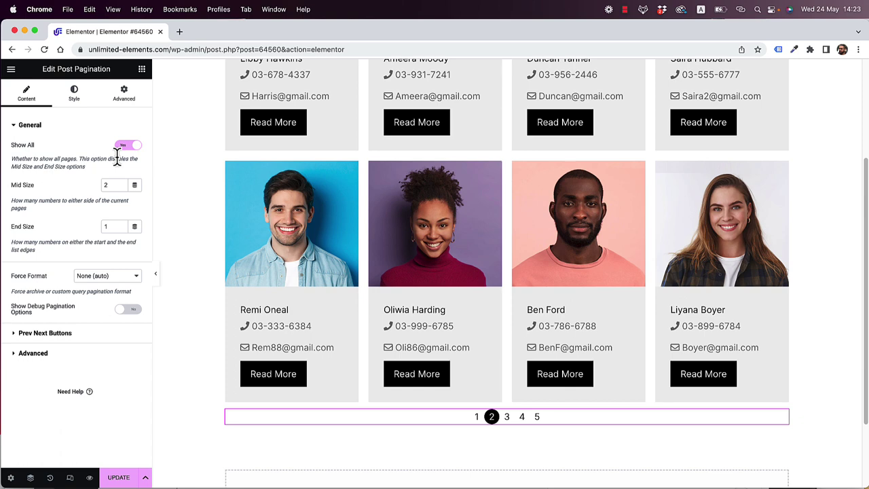
Review the Post Pagination widget's page number styling, Prev Next Buttons options and general settings
{"action": "left_click", "coordinate": [76, 100]}
{"action": "left_click", "coordinate": [42, 324]}
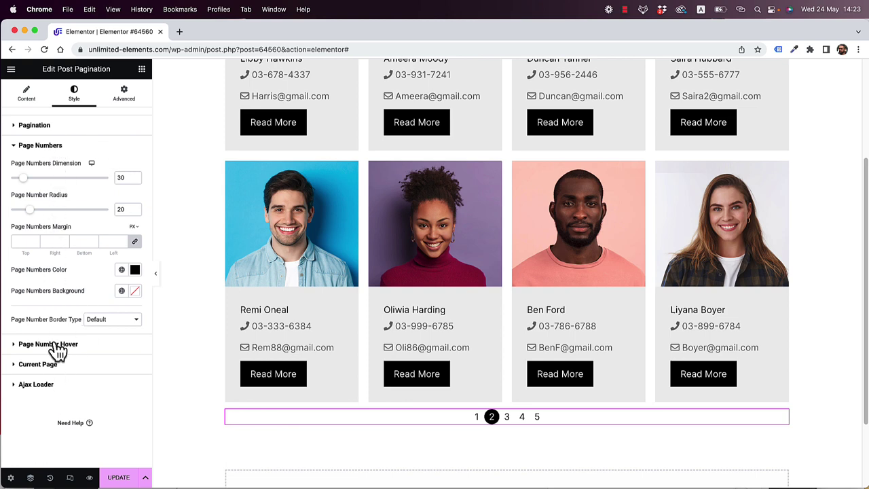
{"action": "left_click", "coordinate": [28, 95]}
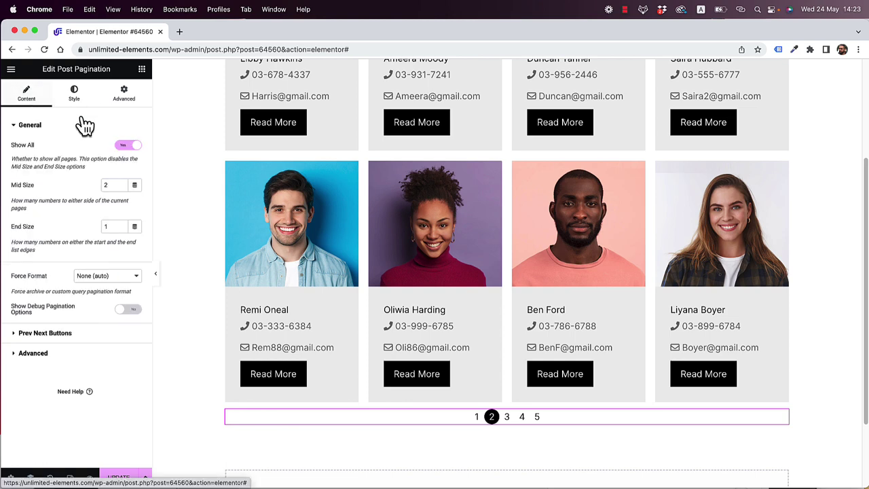
{"action": "left_click", "coordinate": [71, 338]}
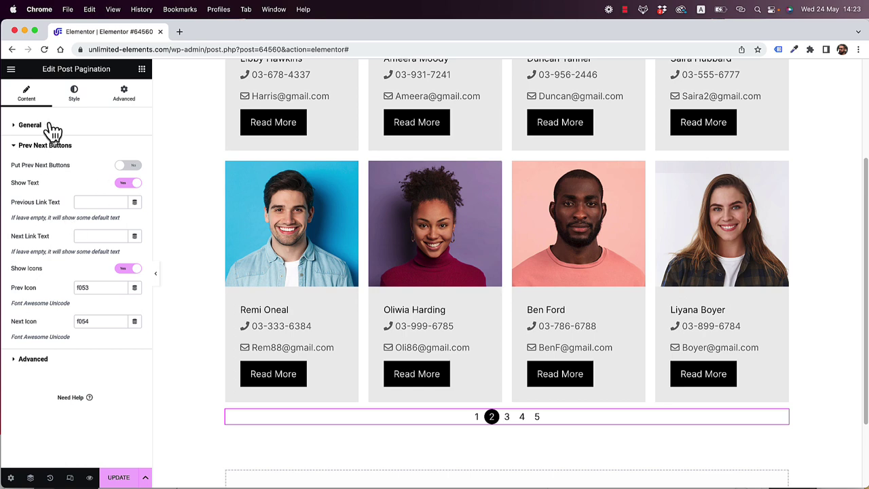
{"action": "left_click", "coordinate": [23, 129]}
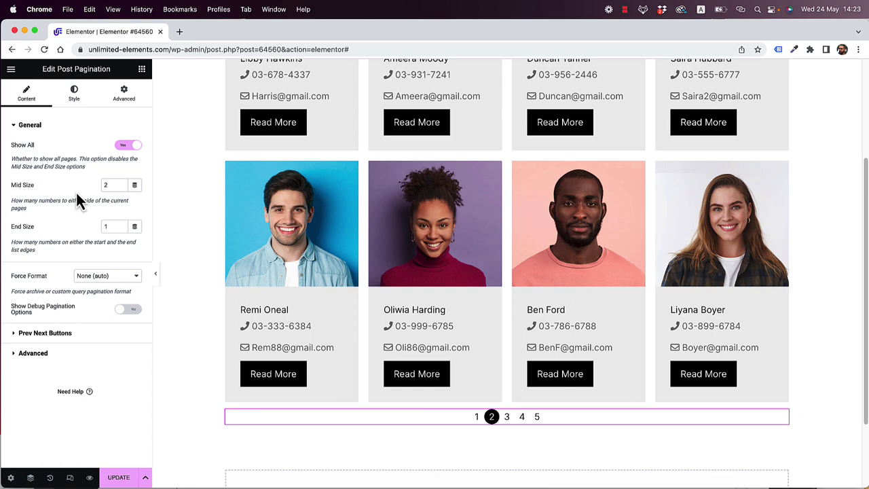
Save the page, preview it, and test the pagination by switching to page 2 and back to page 1
{"action": "left_click", "coordinate": [118, 479]}
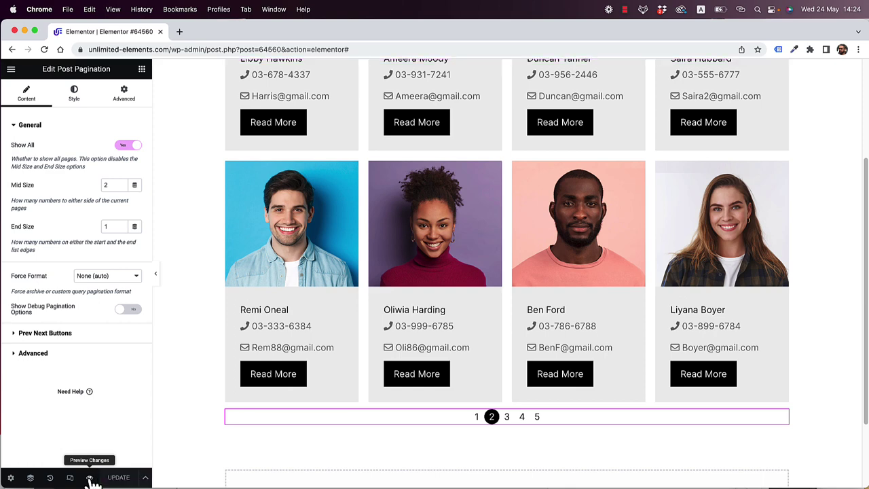
{"action": "left_click", "coordinate": [90, 478]}
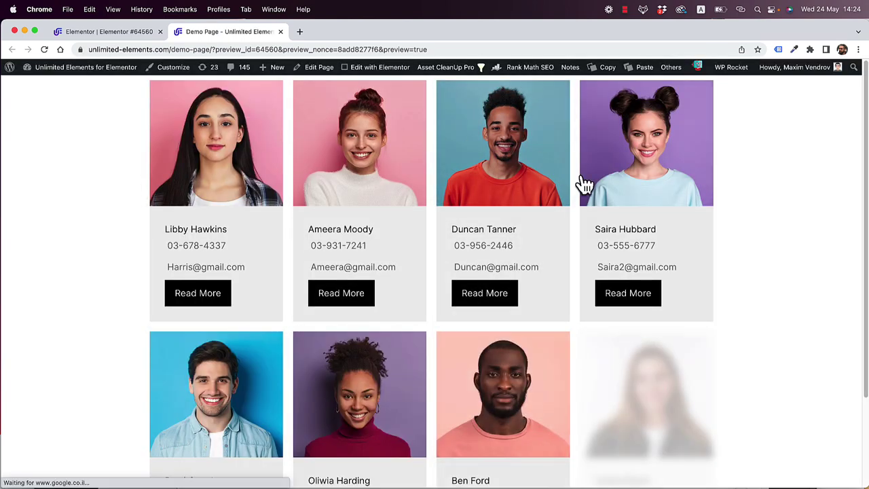
{"action": "scroll", "coordinate": [342, 314], "scroll_direction": "down", "scroll_amount": 3}
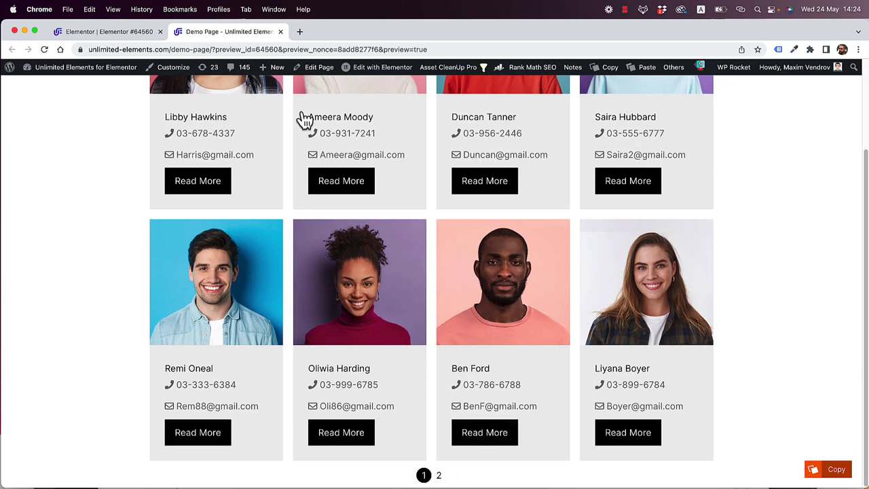
{"action": "left_click", "coordinate": [439, 476]}
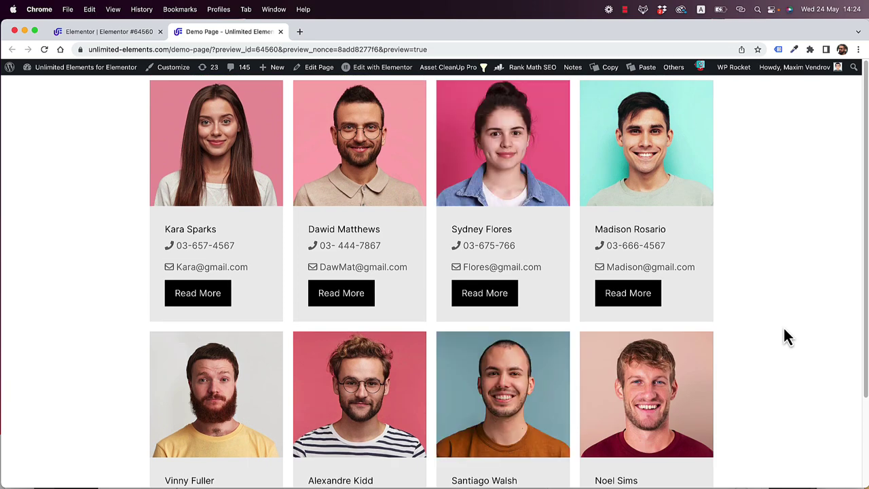
{"action": "scroll", "coordinate": [788, 337], "scroll_direction": "down", "scroll_amount": 3}
{"action": "left_click", "coordinate": [423, 476]}
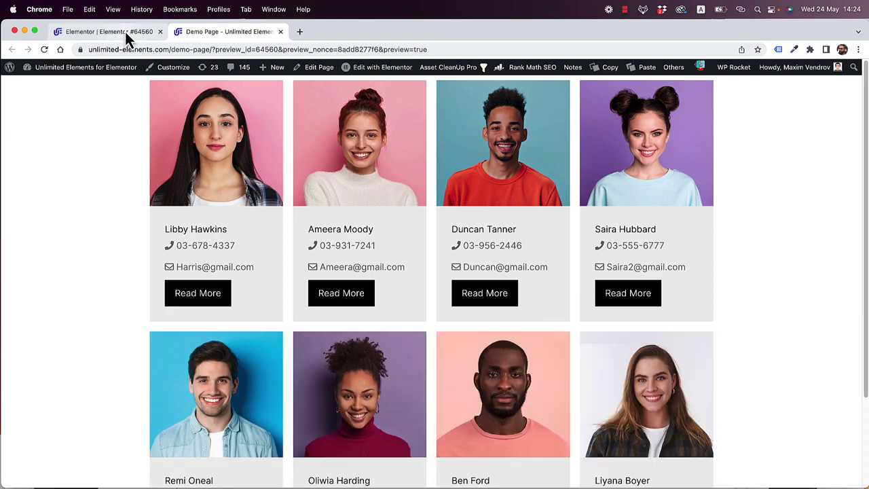
Return to the Elementor editor, find the Tabs Filter widget by searching for "tabs fi", and place it directly above the team grid
{"action": "left_click", "coordinate": [124, 31]}
{"action": "scroll", "coordinate": [374, 207], "scroll_direction": "up", "scroll_amount": 5}
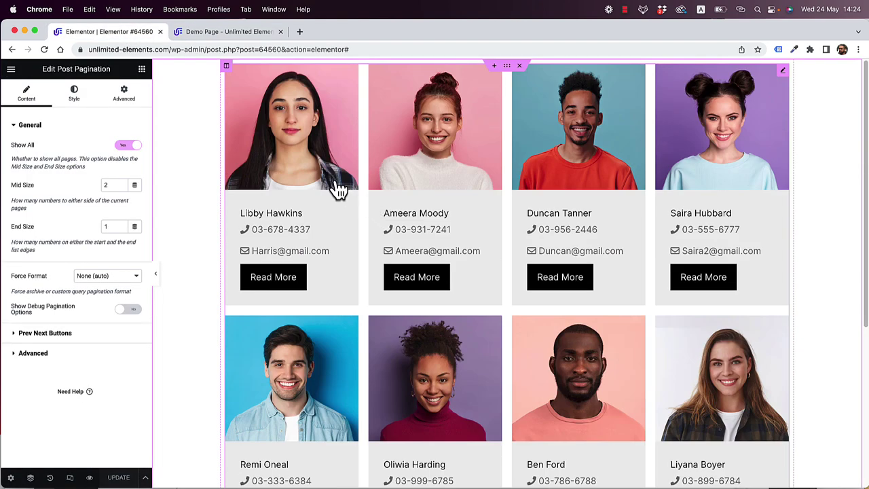
{"action": "left_click", "coordinate": [142, 70]}
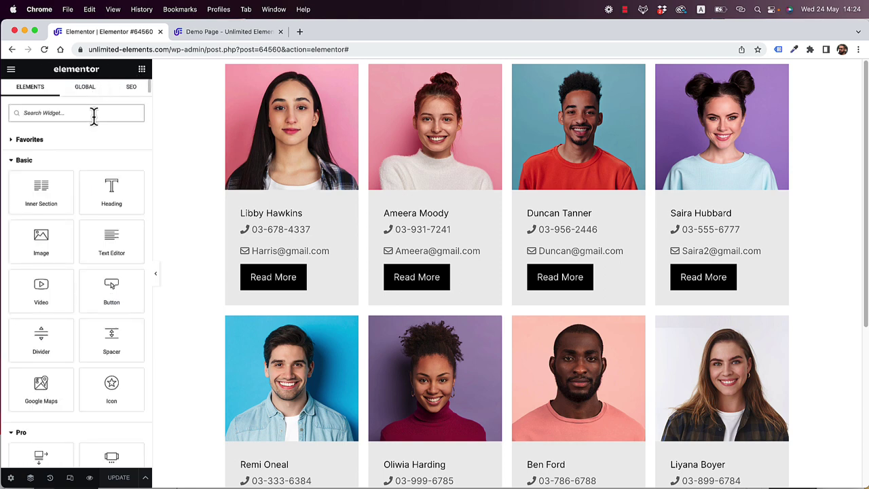
{"action": "type", "text": "tabs fi"}
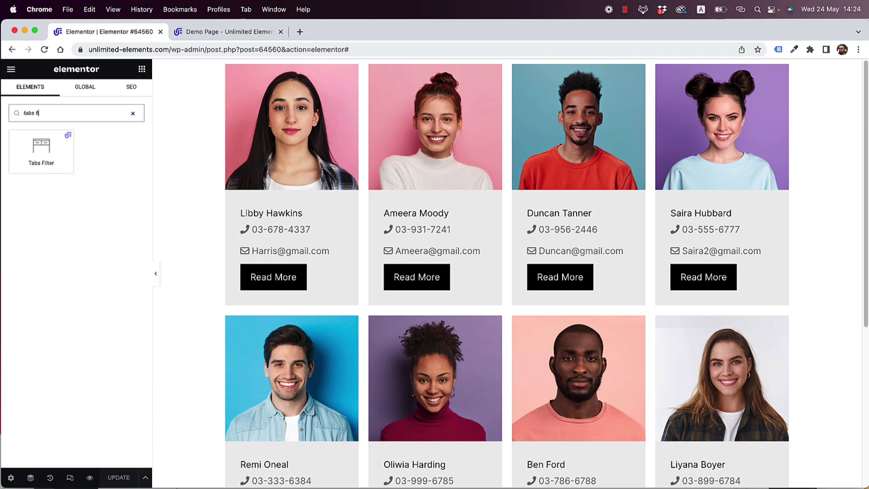
{"action": "left_click_drag", "start_coordinate": [61, 159], "coordinate": [400, 122]}
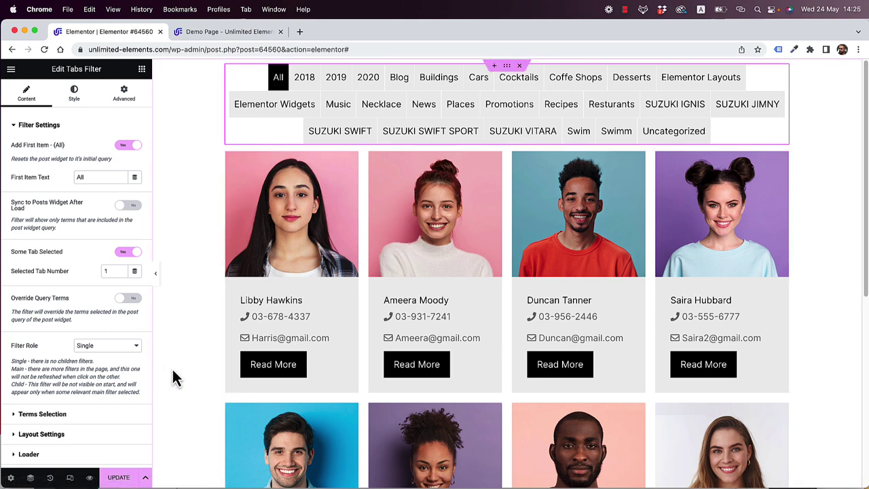
Set the Tabs Filter's terms selection to the Team Member post type with the Occupation taxonomy
{"action": "left_click", "coordinate": [71, 415]}
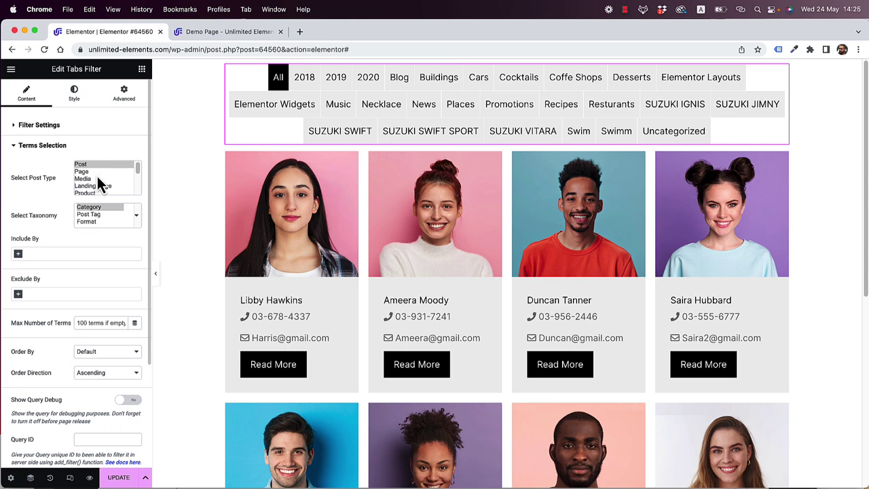
{"action": "left_click_drag", "start_coordinate": [138, 171], "coordinate": [139, 199]}
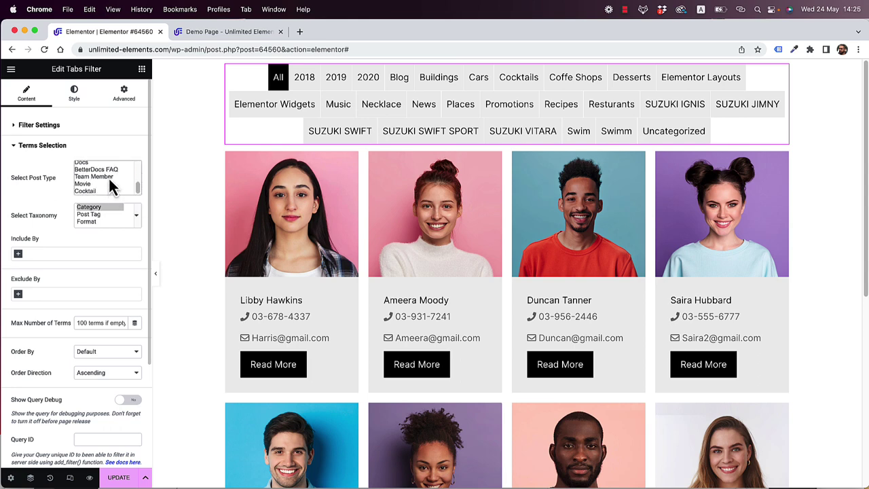
{"action": "left_click", "coordinate": [108, 177]}
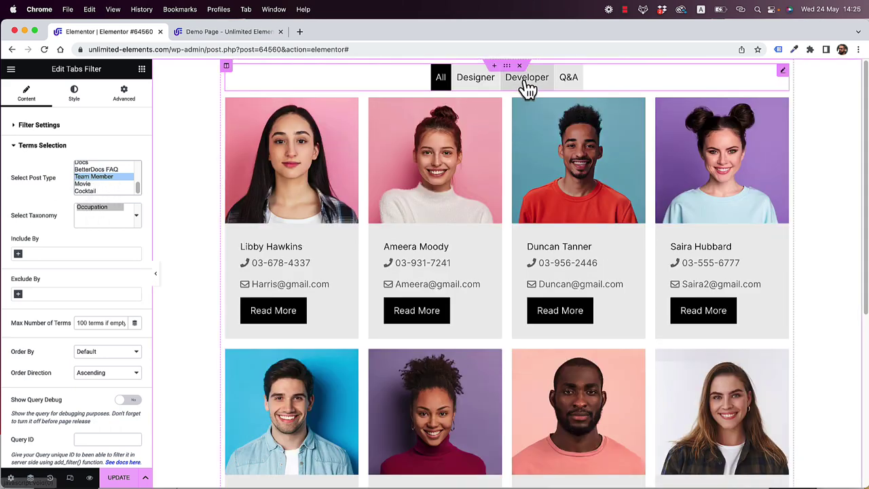
{"action": "left_click", "coordinate": [104, 208]}
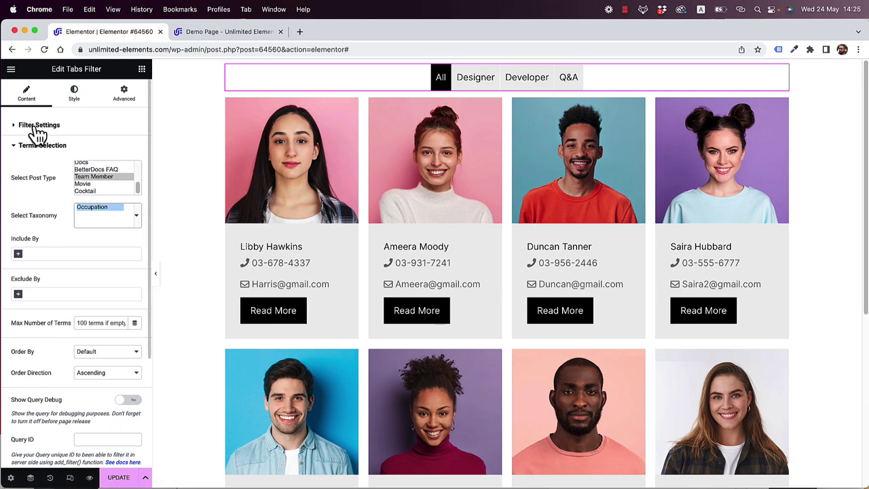
Save the page, preview it, and test the filter by showing only the Developer team members
{"action": "left_click", "coordinate": [117, 477]}
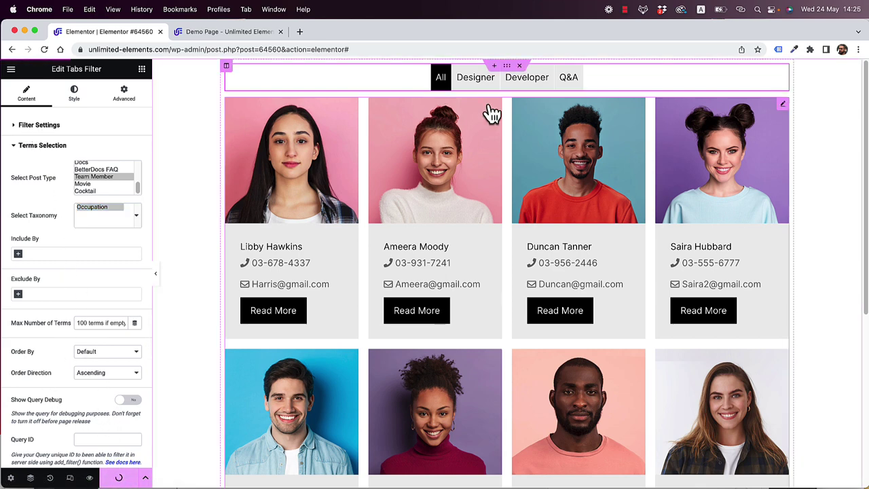
{"action": "left_click", "coordinate": [93, 480]}
{"action": "left_click", "coordinate": [238, 32]}
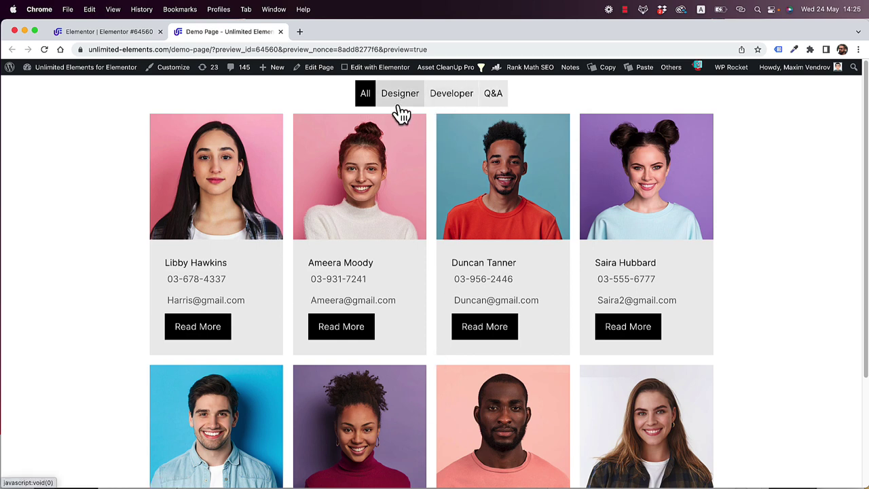
{"action": "left_click", "coordinate": [447, 105]}
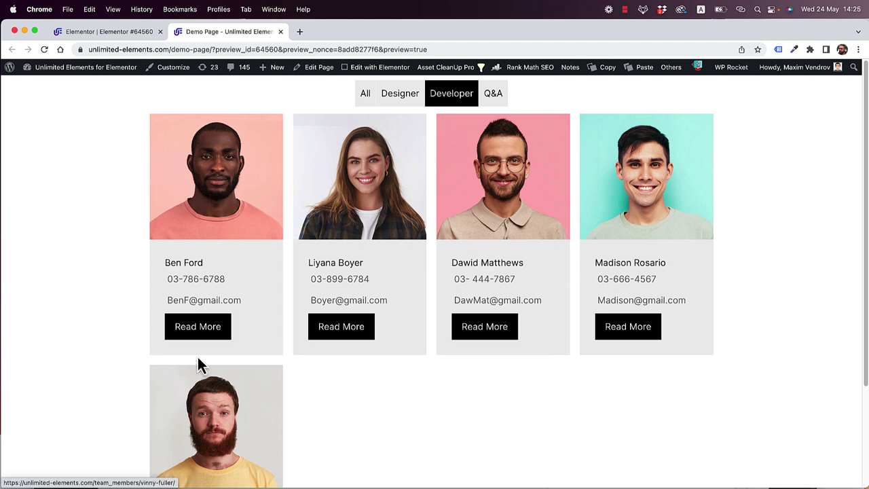
Back in the editor, set the Post Grid's Show Categories to Only Main Category, and check the category labels on all cards
{"action": "left_click", "coordinate": [95, 32]}
{"action": "left_click", "coordinate": [33, 154]}
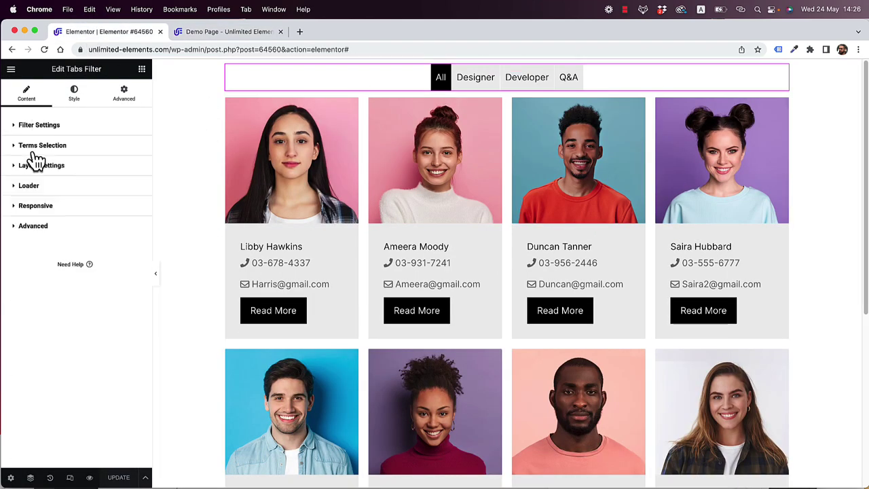
{"action": "left_click", "coordinate": [351, 163]}
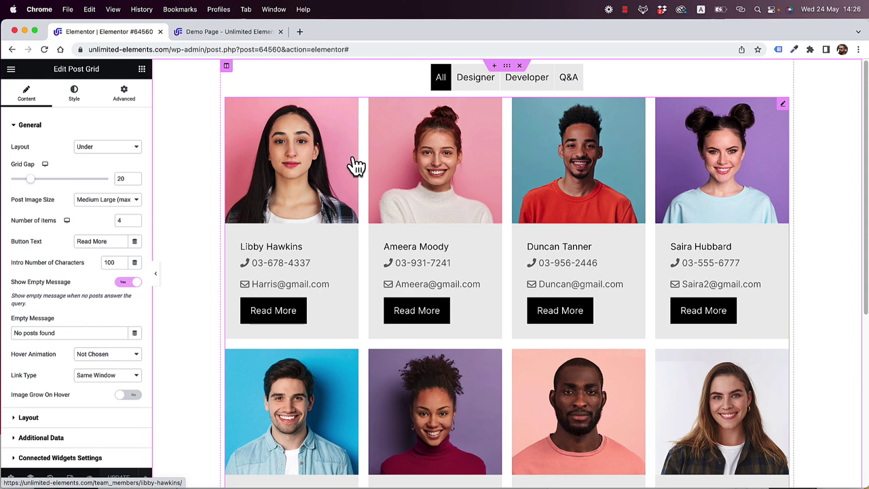
{"action": "left_click", "coordinate": [58, 125]}
{"action": "left_click", "coordinate": [67, 147]}
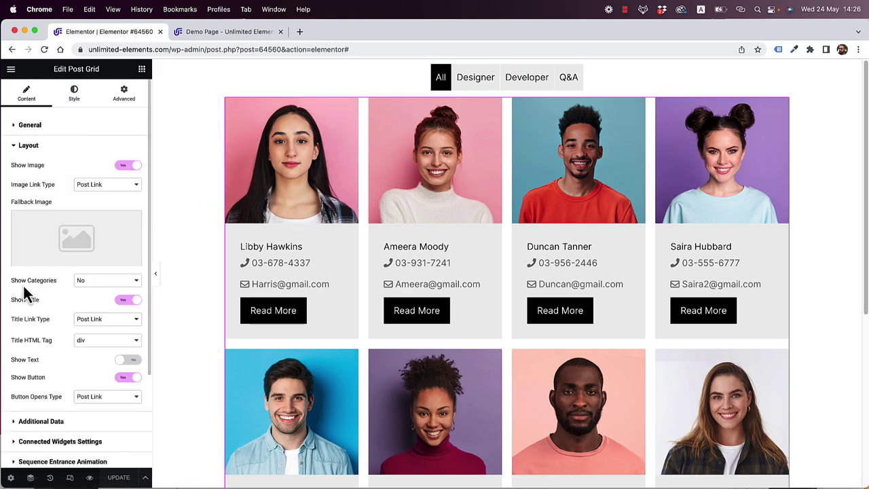
{"action": "left_click", "coordinate": [95, 283]}
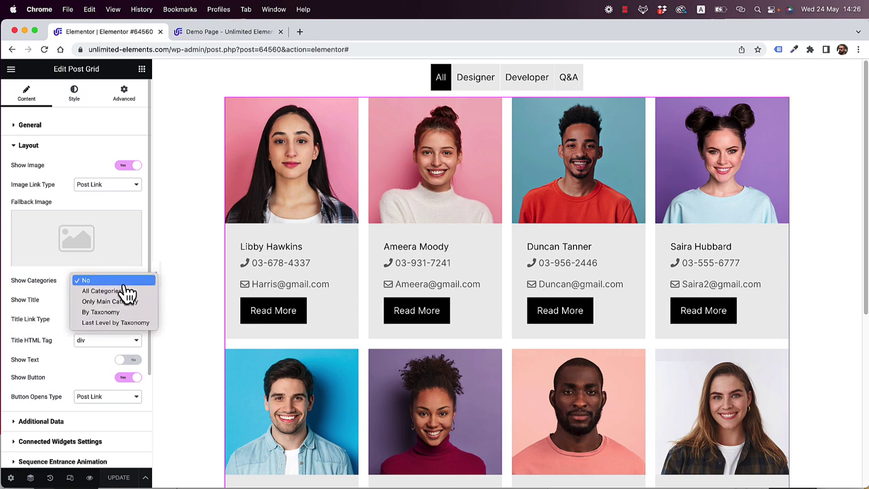
{"action": "left_click", "coordinate": [130, 302]}
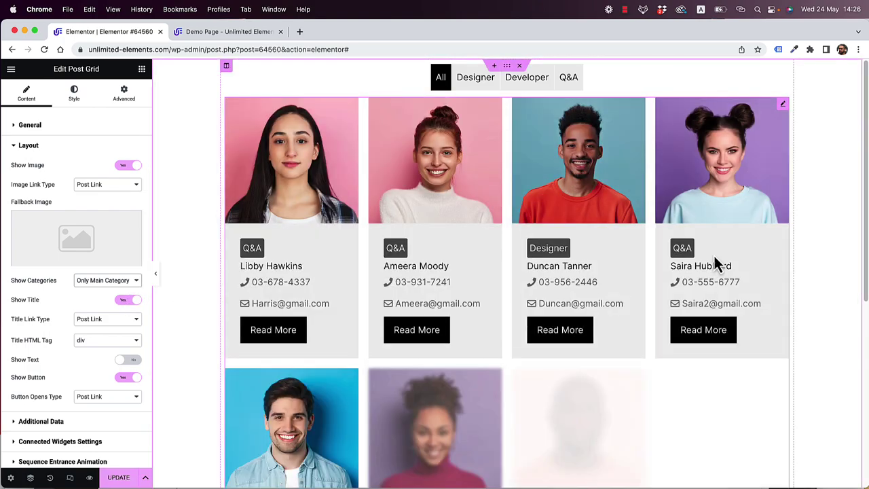
{"action": "scroll", "coordinate": [470, 273], "scroll_direction": "down", "scroll_amount": 5}
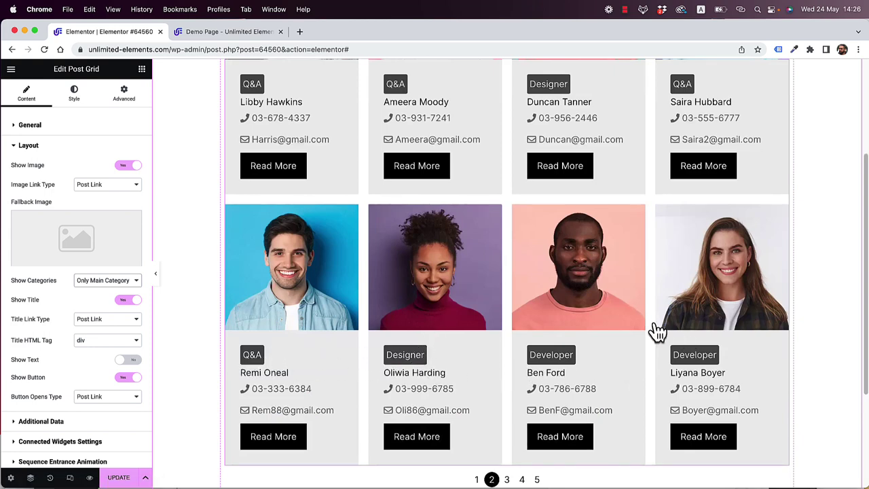
{"action": "scroll", "coordinate": [658, 331], "scroll_direction": "up", "scroll_amount": 3}
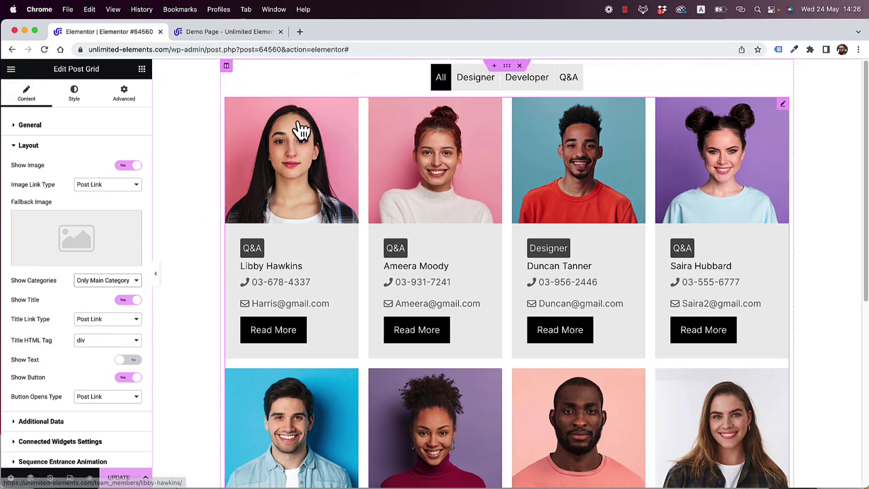
{"action": "scroll", "coordinate": [610, 345], "scroll_direction": "down", "scroll_amount": 5}
{"action": "scroll", "coordinate": [417, 353], "scroll_direction": "up", "scroll_amount": 5}
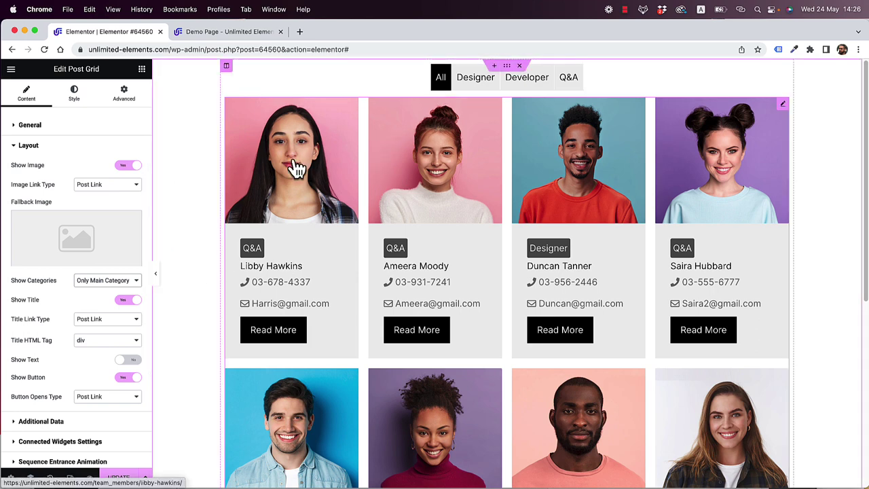
Examine the Posts Source options in the Post Grid's query, keep Custom Posts, and look over the whole grid
{"action": "scroll", "coordinate": [107, 320], "scroll_direction": "down", "scroll_amount": 4}
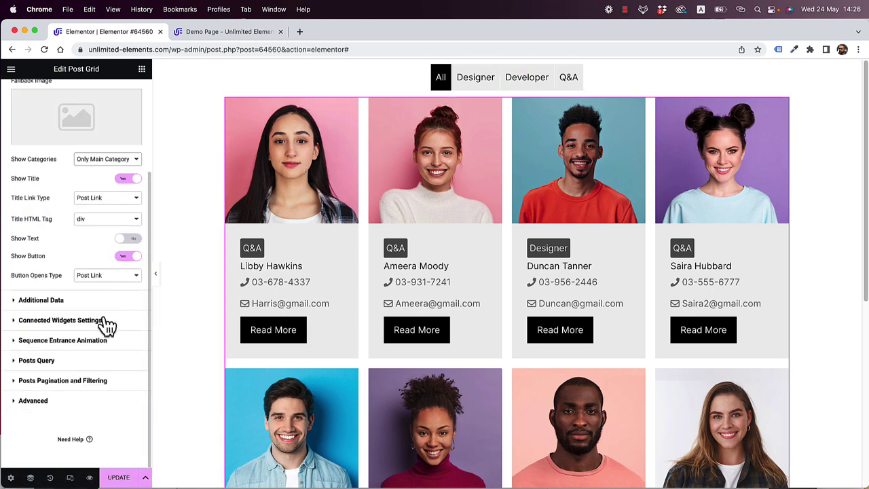
{"action": "left_click", "coordinate": [54, 360]}
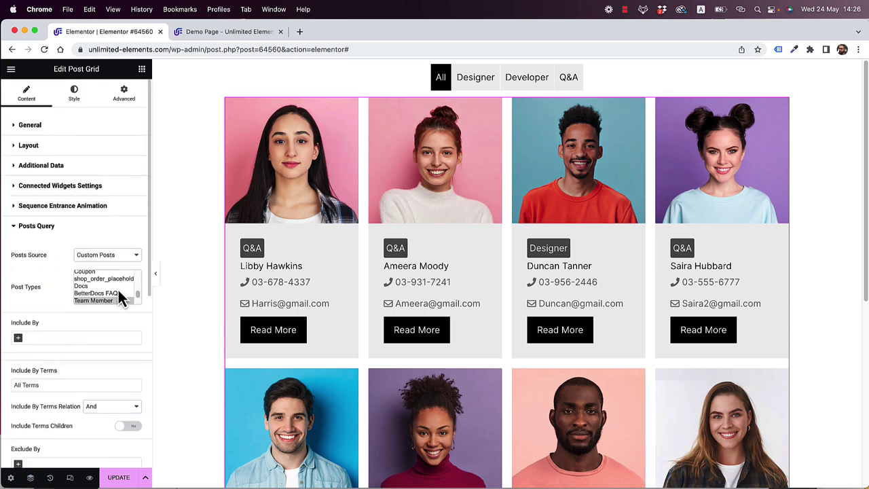
{"action": "left_click", "coordinate": [114, 257]}
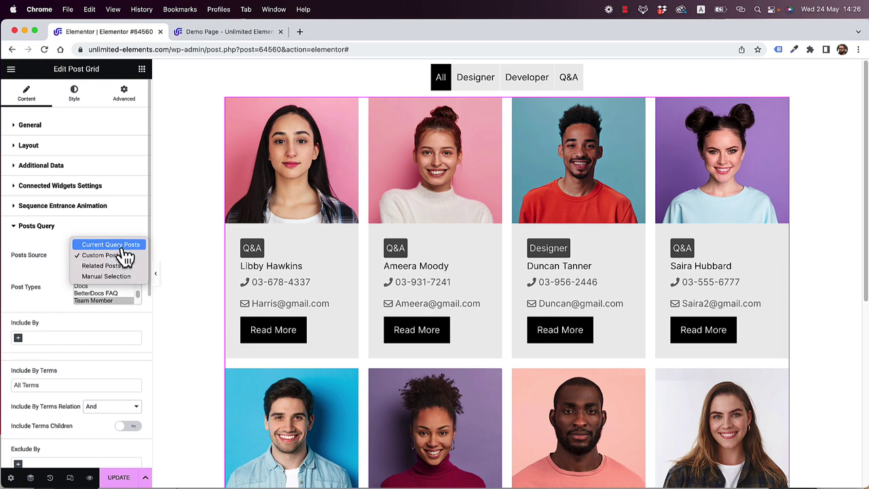
{"action": "left_click", "coordinate": [185, 247]}
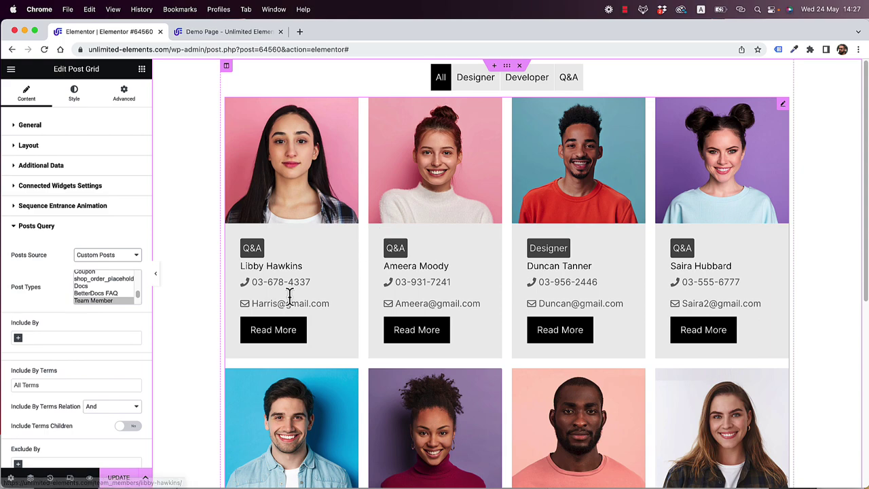
{"action": "scroll", "coordinate": [380, 272], "scroll_direction": "down", "scroll_amount": 5}
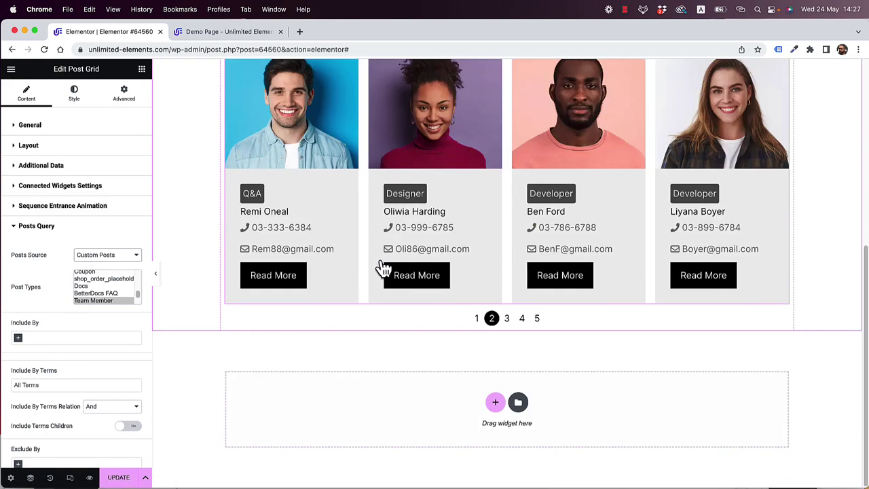
{"action": "scroll", "coordinate": [381, 267], "scroll_direction": "up", "scroll_amount": 5}
{"action": "scroll", "coordinate": [384, 269], "scroll_direction": "down", "scroll_amount": 5}
{"action": "scroll", "coordinate": [383, 269], "scroll_direction": "up", "scroll_amount": 5}
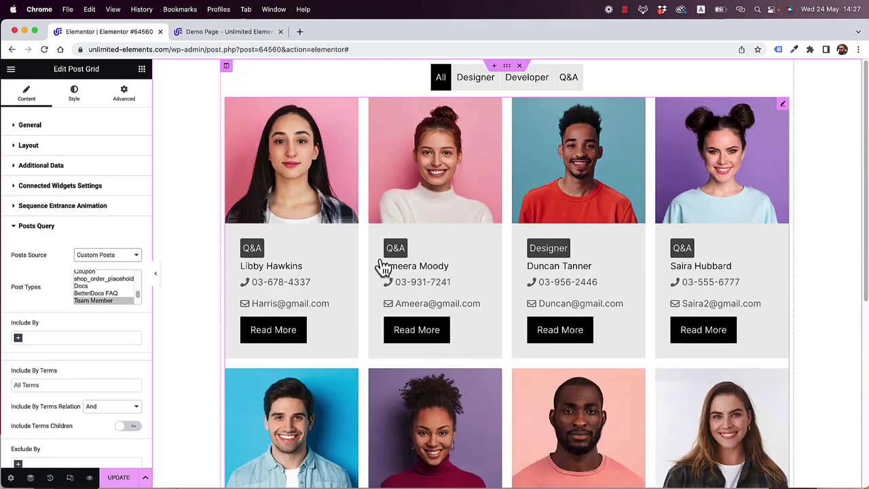
Add a Dynamic Post Popup widget between the Post Grid and the pagination, with the template Popup - Team Member | Single
{"action": "left_click", "coordinate": [142, 70]}
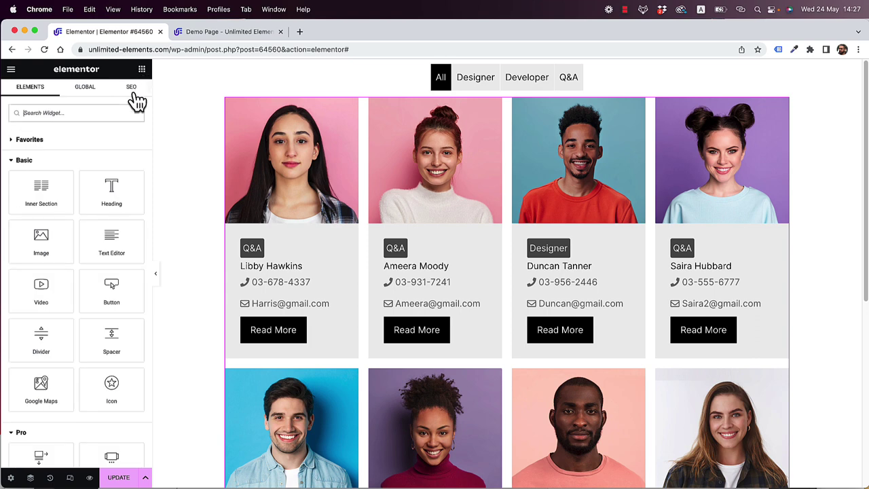
{"action": "type", "text": "dyna"}
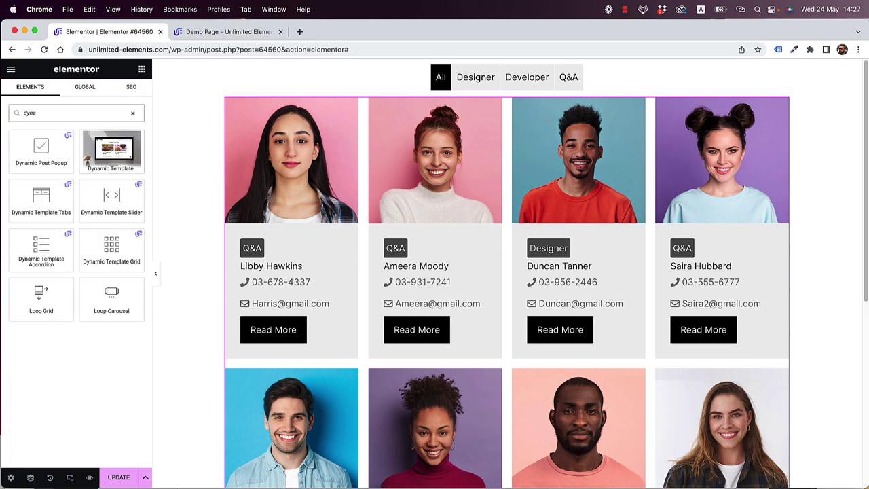
{"action": "scroll", "coordinate": [287, 305], "scroll_direction": "down", "scroll_amount": 5}
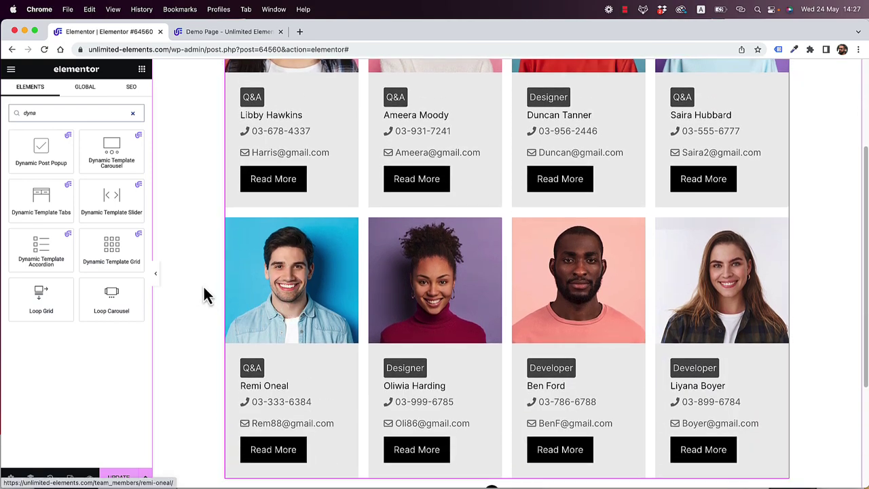
{"action": "scroll", "coordinate": [300, 310], "scroll_direction": "down", "scroll_amount": 1}
{"action": "left_click_drag", "start_coordinate": [41, 151], "coordinate": [556, 448]}
{"action": "scroll", "coordinate": [509, 373], "scroll_direction": "down", "scroll_amount": 4}
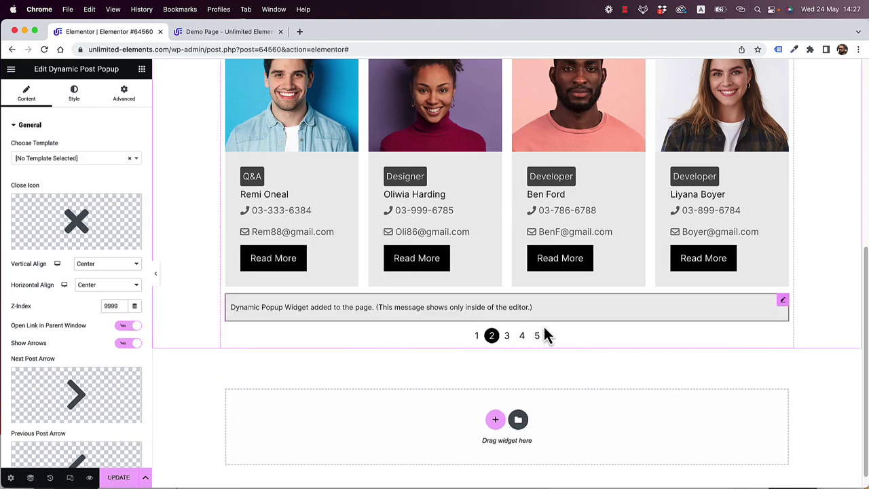
{"action": "left_click", "coordinate": [42, 160]}
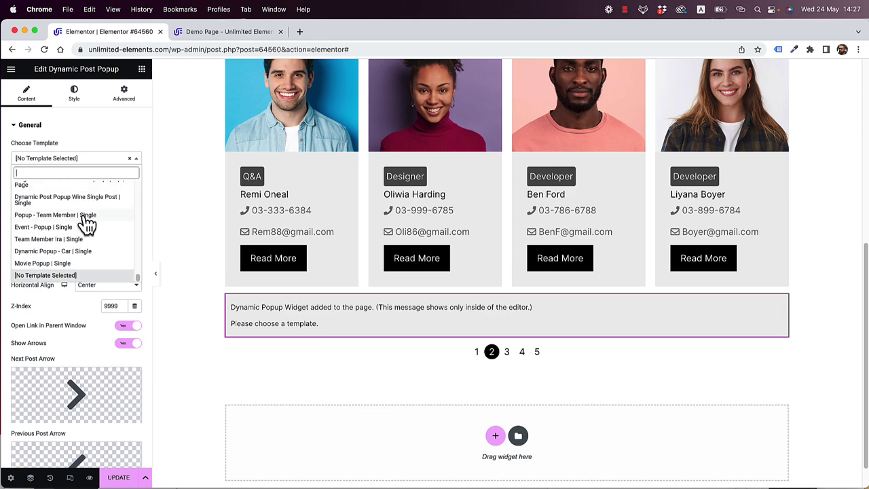
{"action": "left_click", "coordinate": [40, 216]}
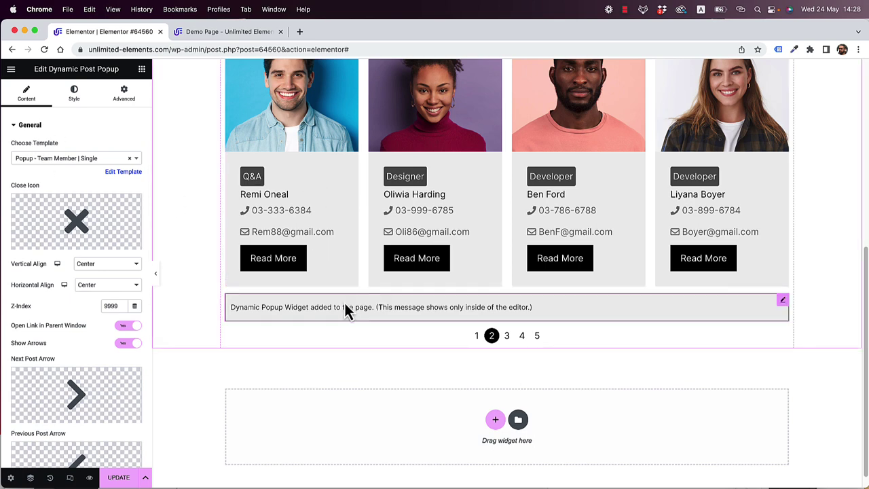
Set the Post Grid's Button Opens Type to Dynamic Post Popup
{"action": "left_click", "coordinate": [289, 170]}
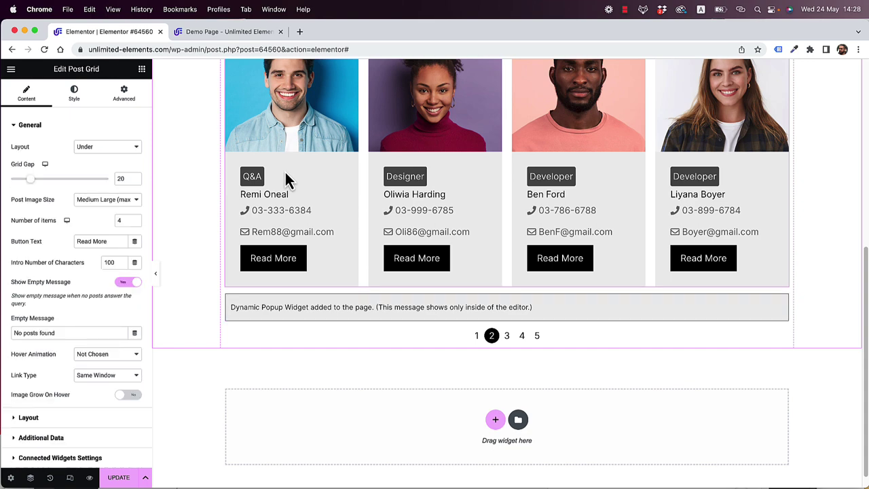
{"action": "left_click", "coordinate": [31, 125]}
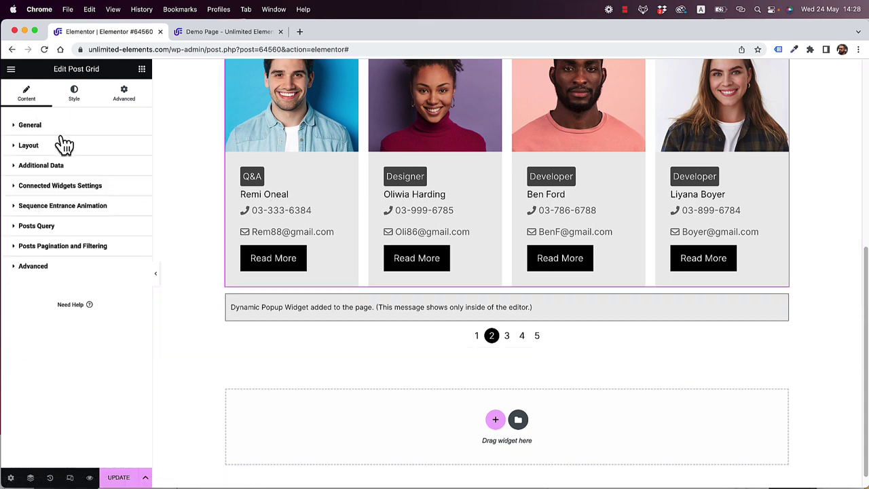
{"action": "left_click", "coordinate": [45, 146]}
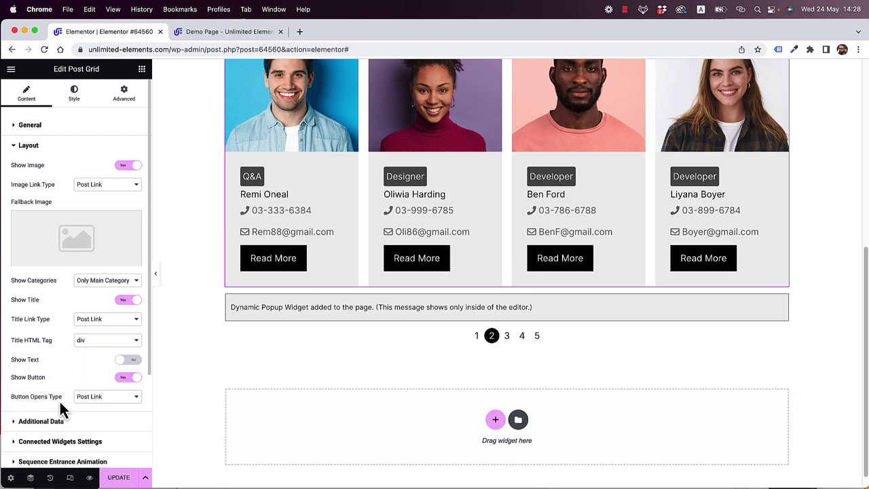
{"action": "left_click", "coordinate": [92, 398]}
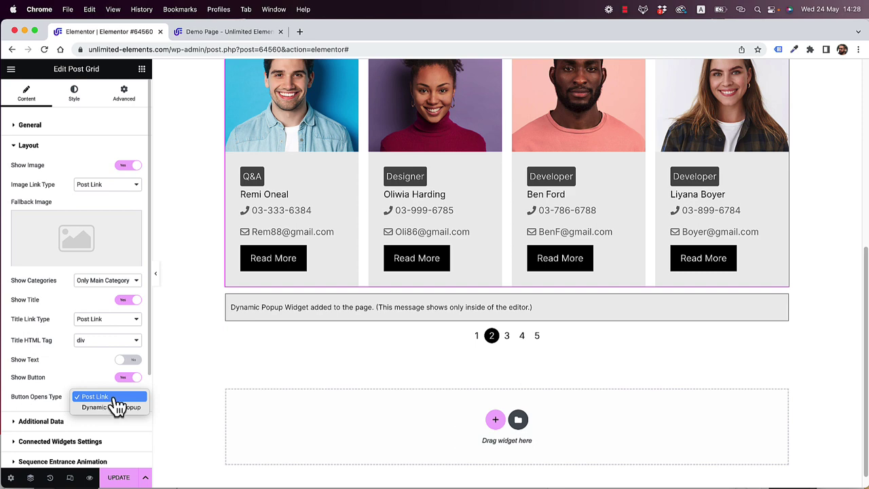
{"action": "left_click", "coordinate": [116, 407]}
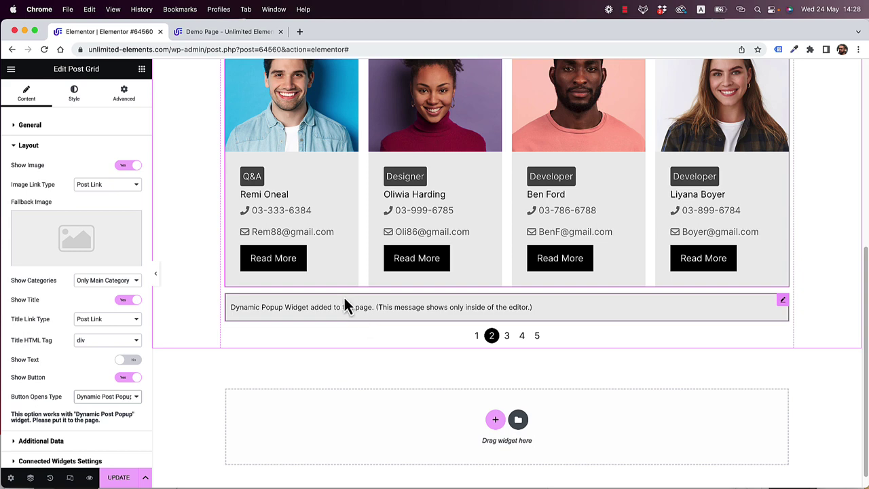
Turn on Show Popup in the Dynamic Post Popup widget's Debug settings
{"action": "left_click", "coordinate": [431, 313]}
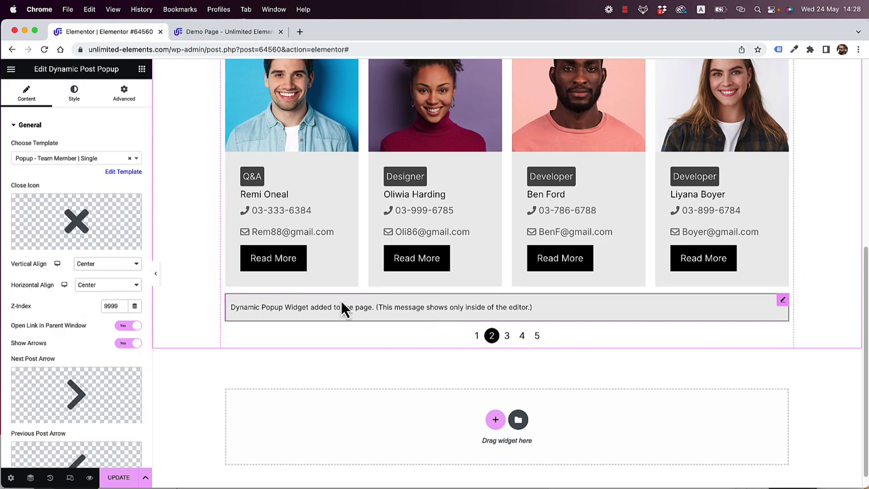
{"action": "left_click", "coordinate": [53, 124]}
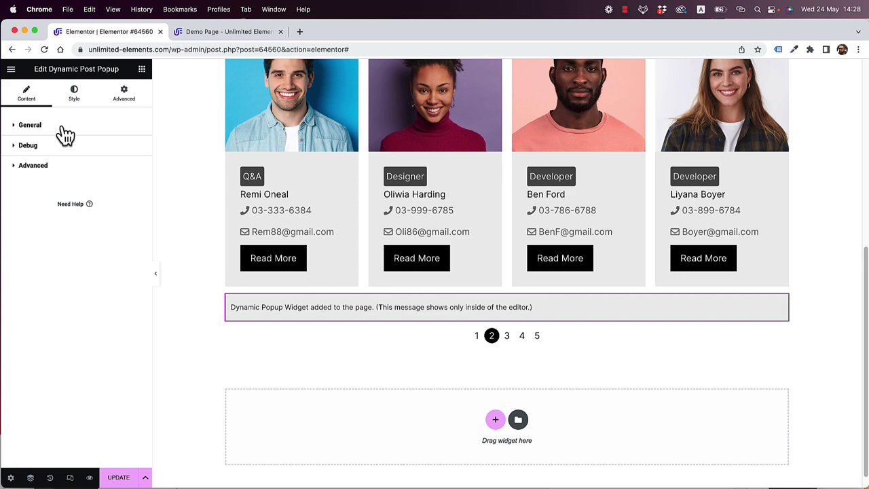
{"action": "scroll", "coordinate": [523, 238], "scroll_direction": "up", "scroll_amount": 5}
{"action": "scroll", "coordinate": [522, 245], "scroll_direction": "down", "scroll_amount": 1}
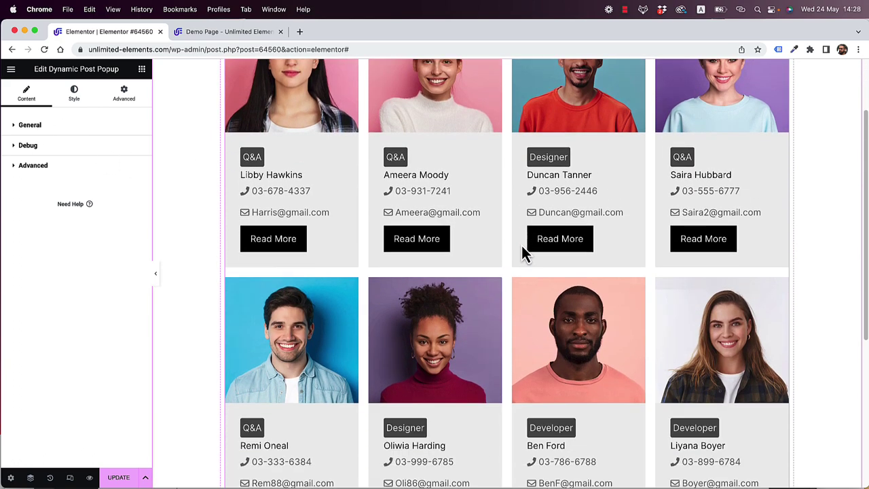
{"action": "left_click", "coordinate": [42, 146]}
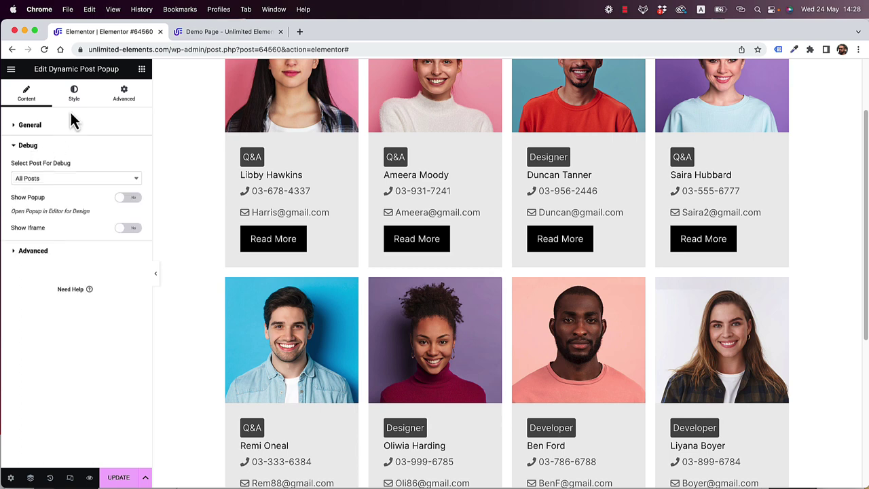
{"action": "scroll", "coordinate": [469, 380], "scroll_direction": "down", "scroll_amount": 2}
{"action": "scroll", "coordinate": [503, 379], "scroll_direction": "down", "scroll_amount": 1}
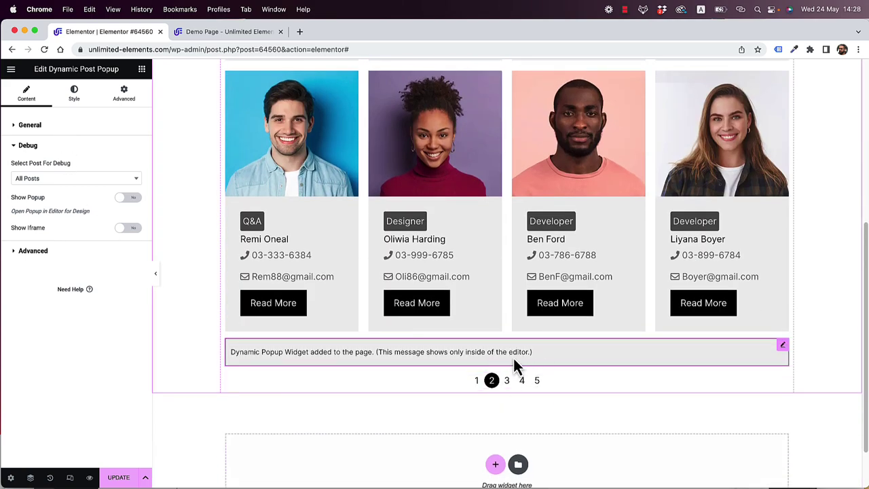
{"action": "scroll", "coordinate": [398, 324], "scroll_direction": "up", "scroll_amount": 4}
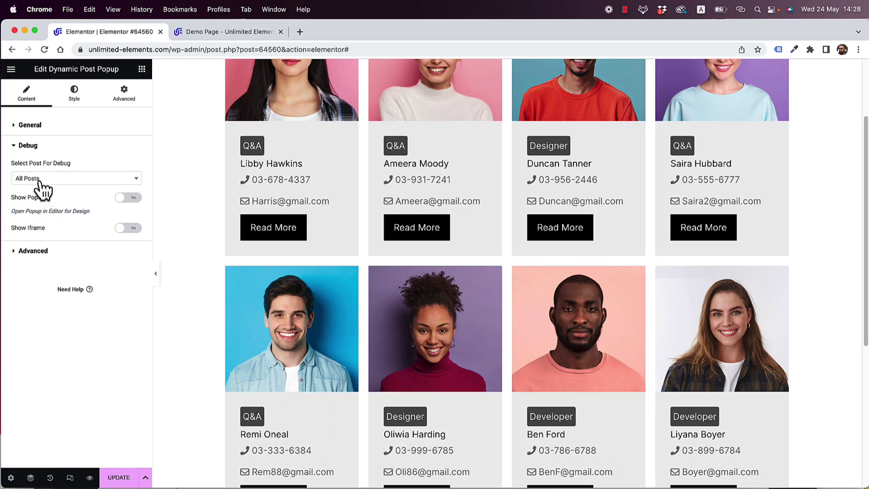
{"action": "left_click", "coordinate": [126, 200]}
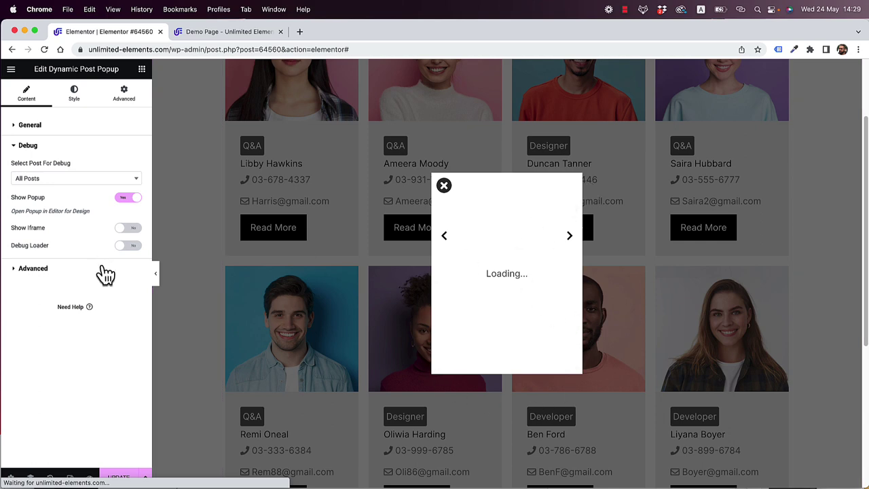
Select the first card's team member as the popup's debug post and look through the loaded popup content
{"action": "left_click", "coordinate": [59, 181]}
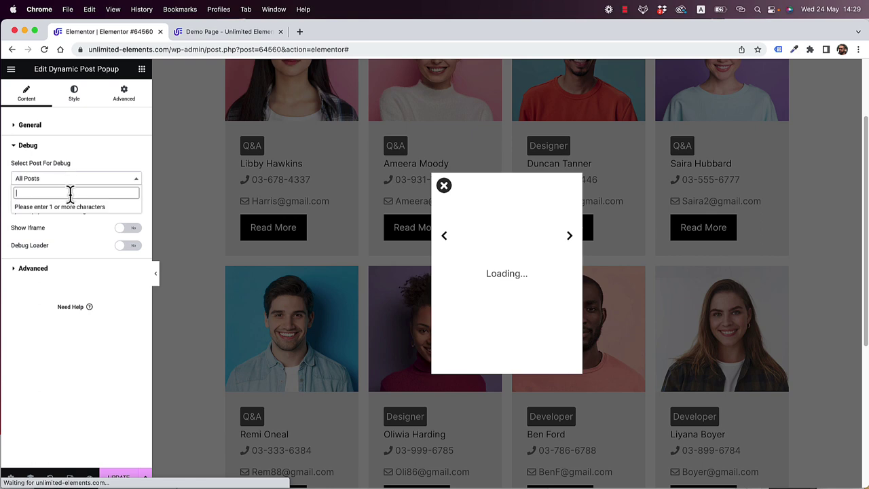
{"action": "type", "text": "l"}
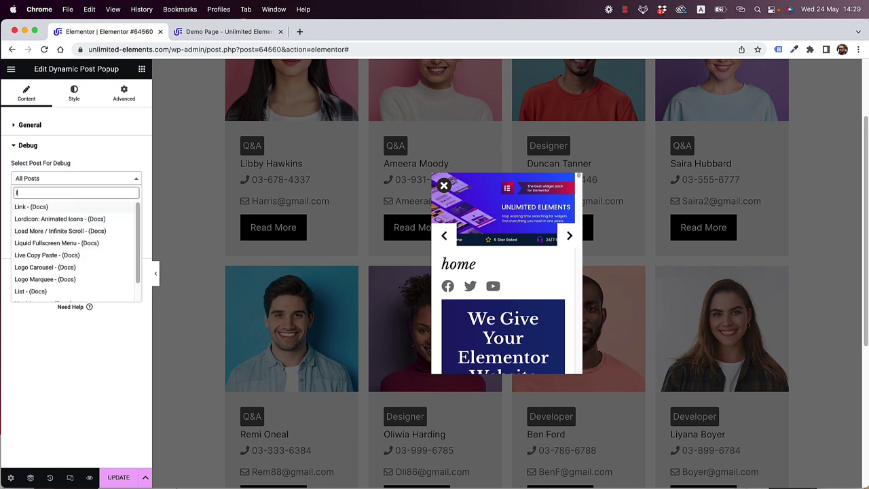
{"action": "type", "text": "i"}
{"action": "type", "text": "b"}
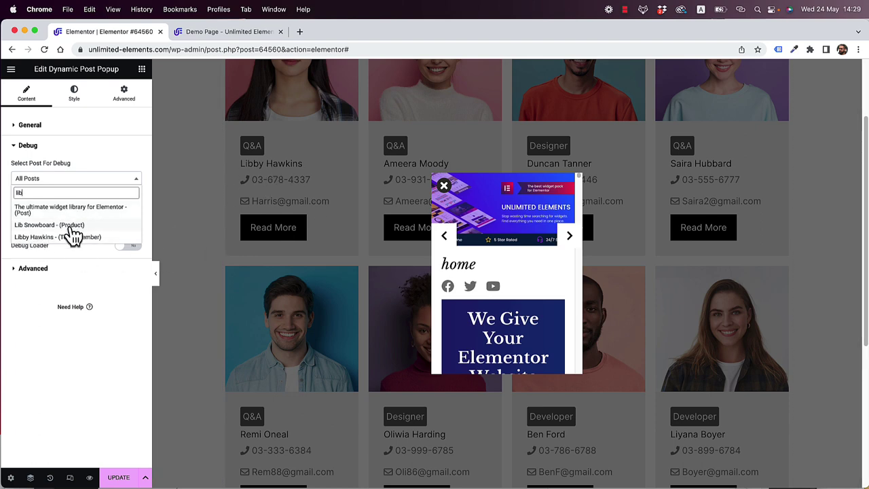
{"action": "left_click", "coordinate": [48, 237]}
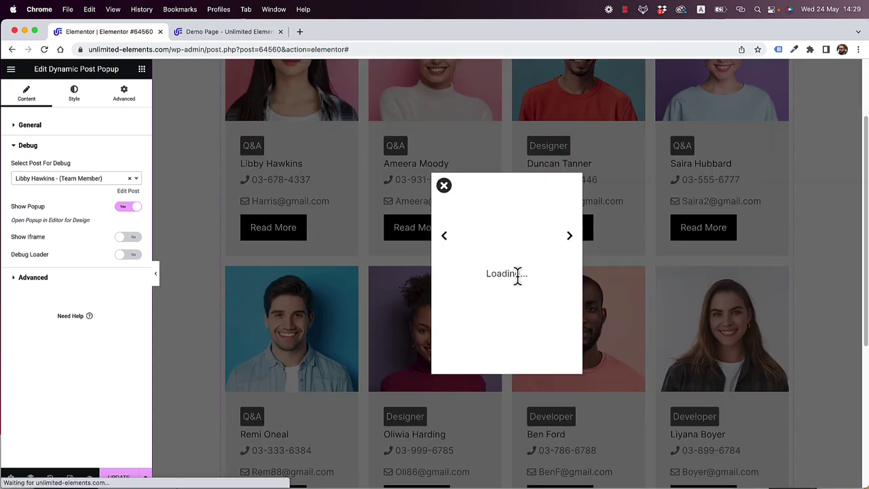
{"action": "scroll", "coordinate": [502, 305], "scroll_direction": "down", "scroll_amount": 3}
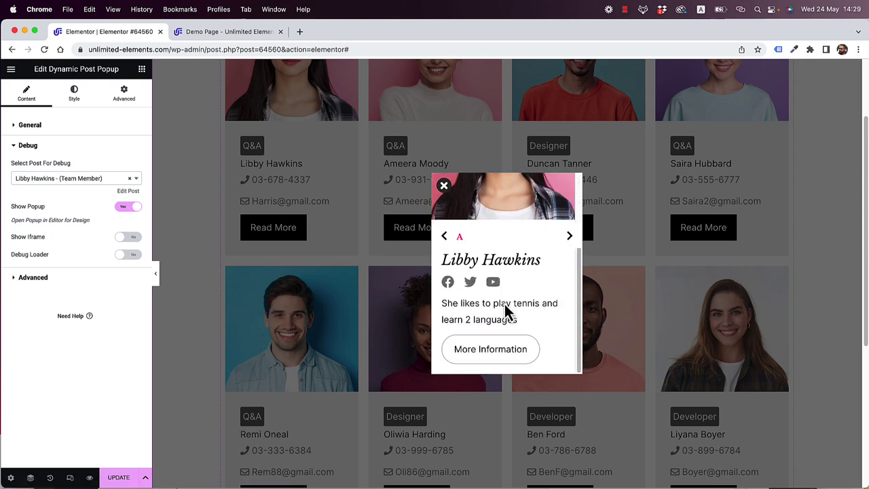
{"action": "scroll", "coordinate": [505, 304], "scroll_direction": "up", "scroll_amount": 3}
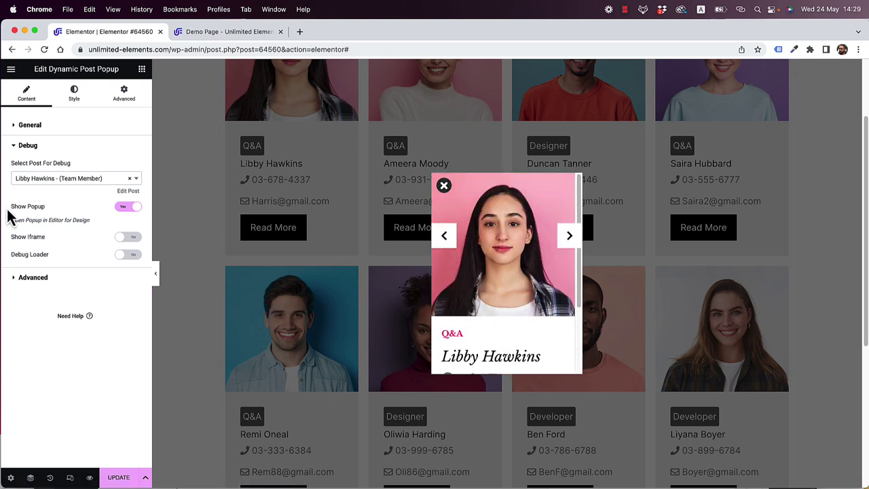
Set the Dynamic Post Popup's Popup Width to 800 px
{"action": "left_click", "coordinate": [76, 97]}
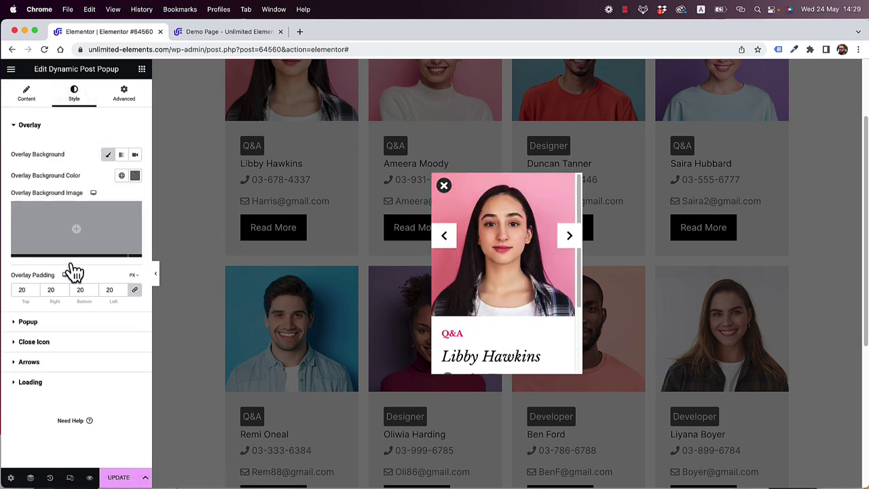
{"action": "left_click", "coordinate": [34, 322]}
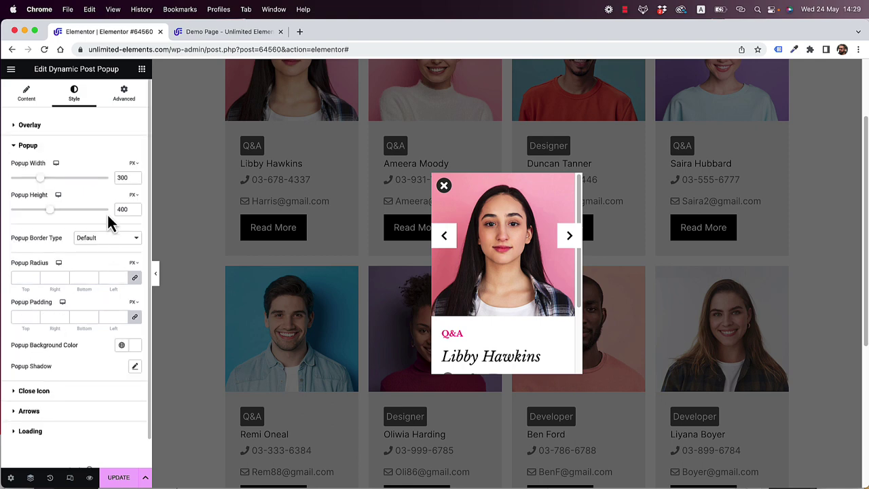
{"action": "double_click", "coordinate": [122, 177]}
{"action": "type", "text": "800"}
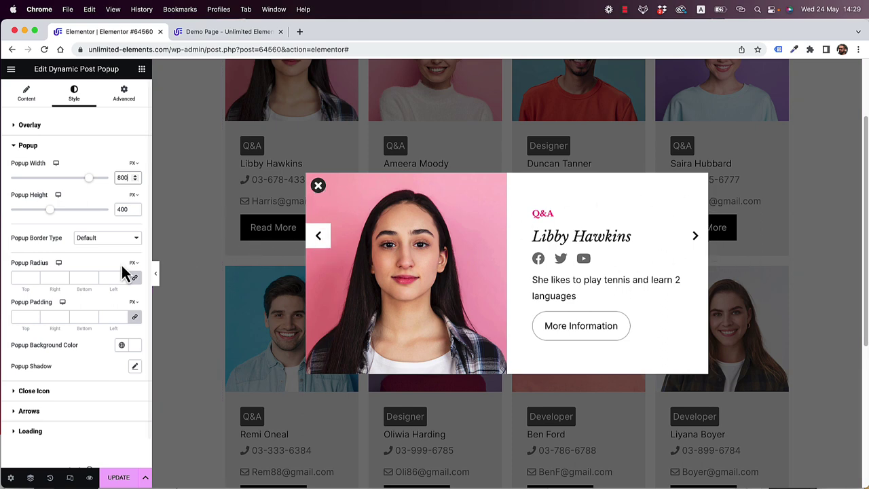
Set the popup close icon's Horizontal Snap to Right
{"action": "left_click", "coordinate": [51, 392]}
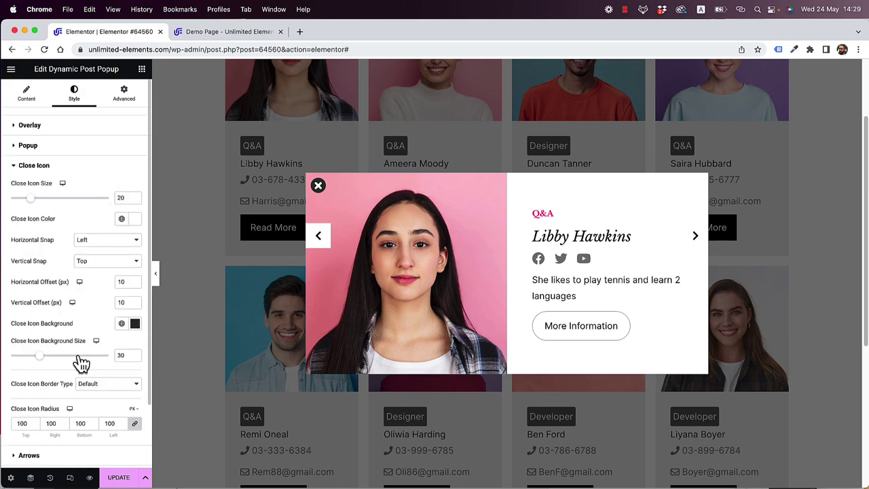
{"action": "scroll", "coordinate": [82, 365], "scroll_direction": "down", "scroll_amount": 2}
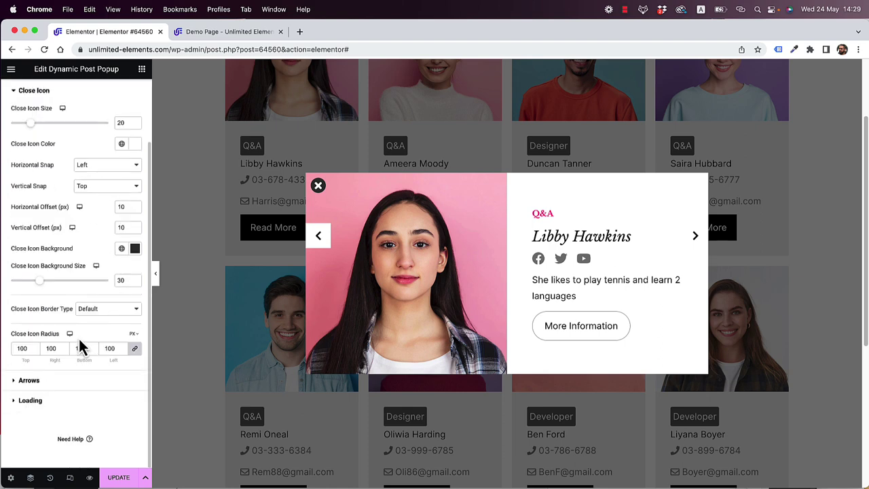
{"action": "left_click", "coordinate": [98, 173]}
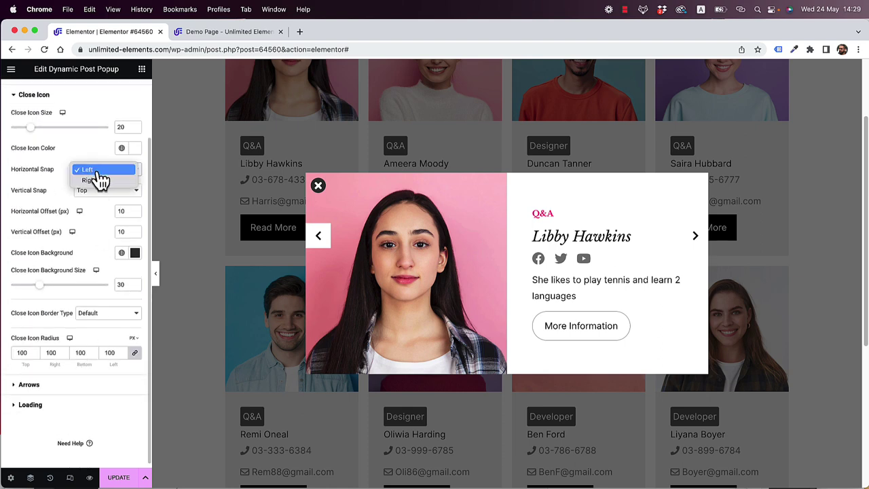
{"action": "left_click", "coordinate": [112, 185]}
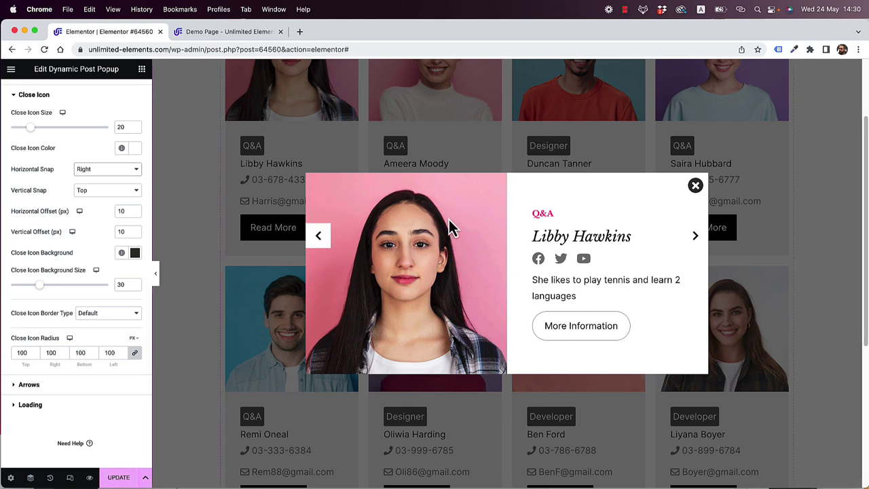
Turn off Show Popup in the Dynamic Post Popup's Debug settings and go back to the start of the grid
{"action": "scroll", "coordinate": [40, 140], "scroll_direction": "up", "scroll_amount": 3}
{"action": "left_click", "coordinate": [31, 100]}
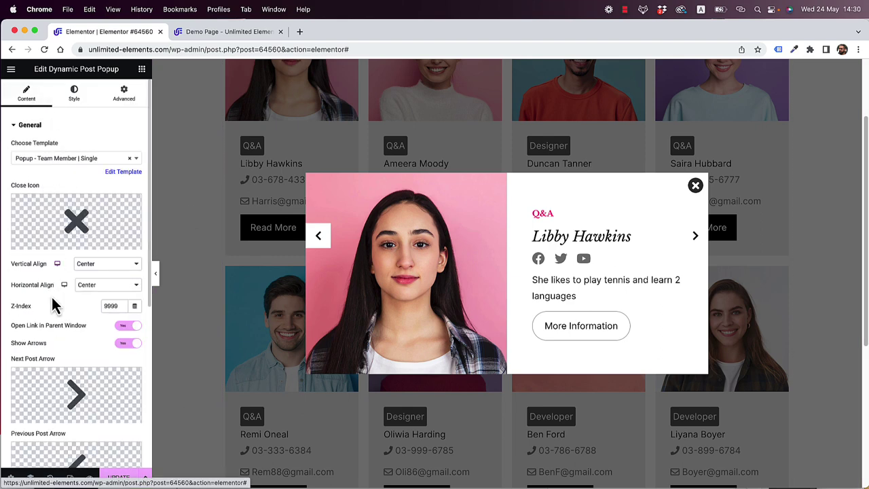
{"action": "left_click", "coordinate": [31, 126]}
{"action": "left_click", "coordinate": [38, 146]}
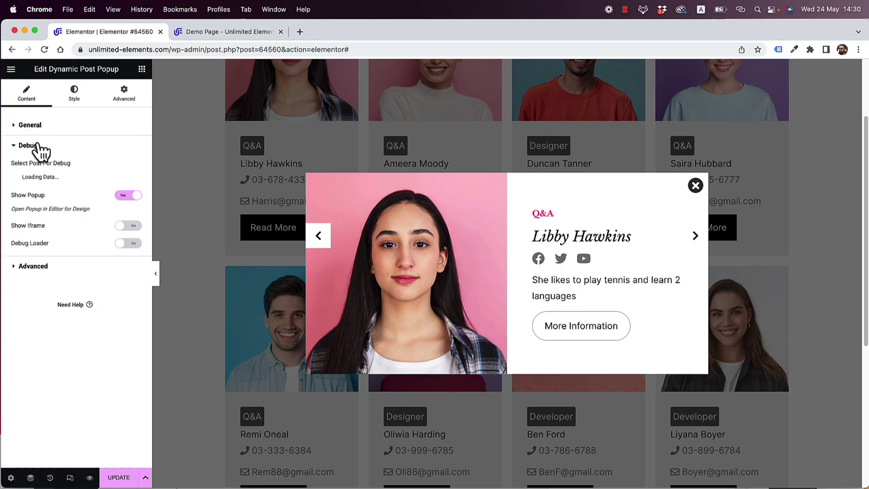
{"action": "left_click", "coordinate": [130, 198]}
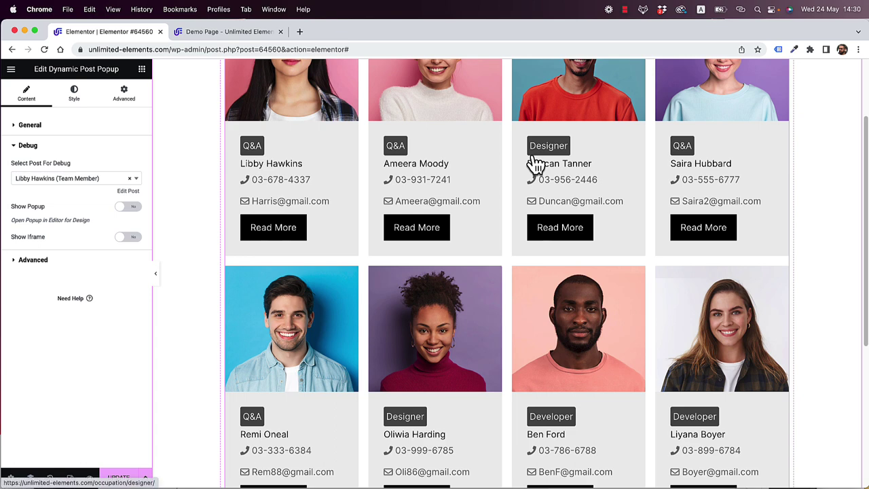
{"action": "scroll", "coordinate": [350, 244], "scroll_direction": "up", "scroll_amount": 3}
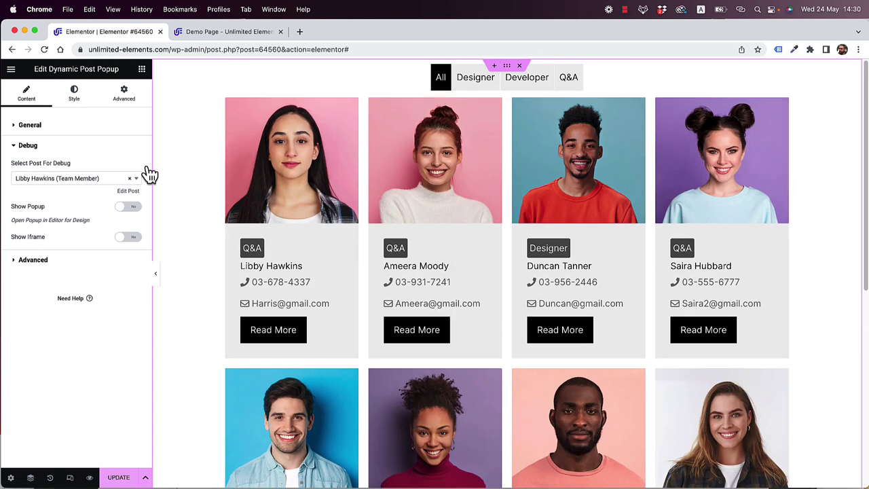
Open the popup's linked template, Popup - Team Member | Single, in a new tab and look over its layout
{"action": "left_click", "coordinate": [32, 125]}
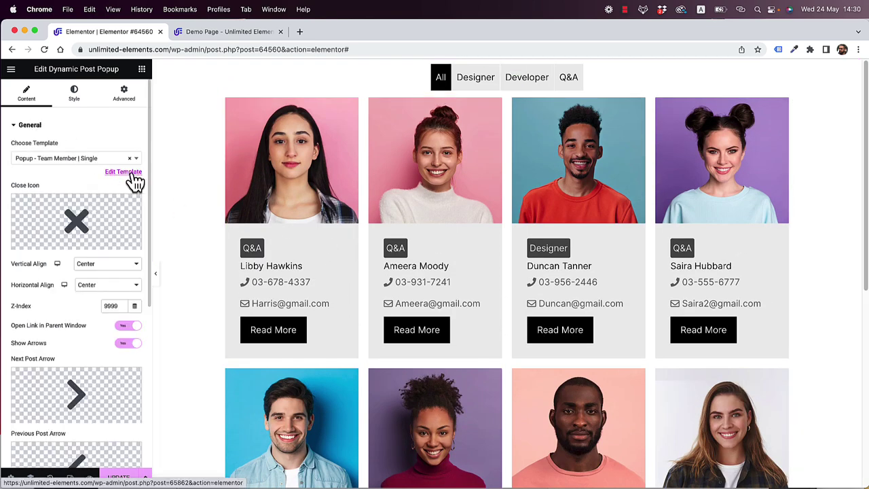
{"action": "right_click", "coordinate": [124, 178]}
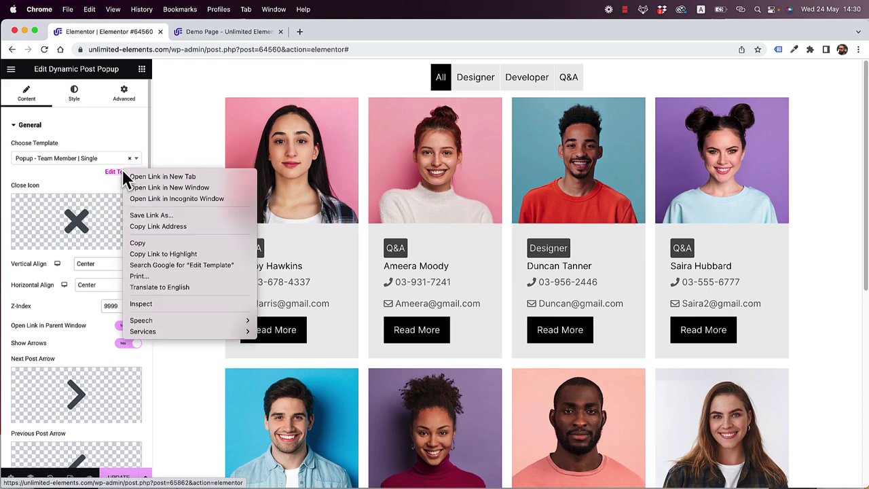
{"action": "left_click", "coordinate": [139, 177]}
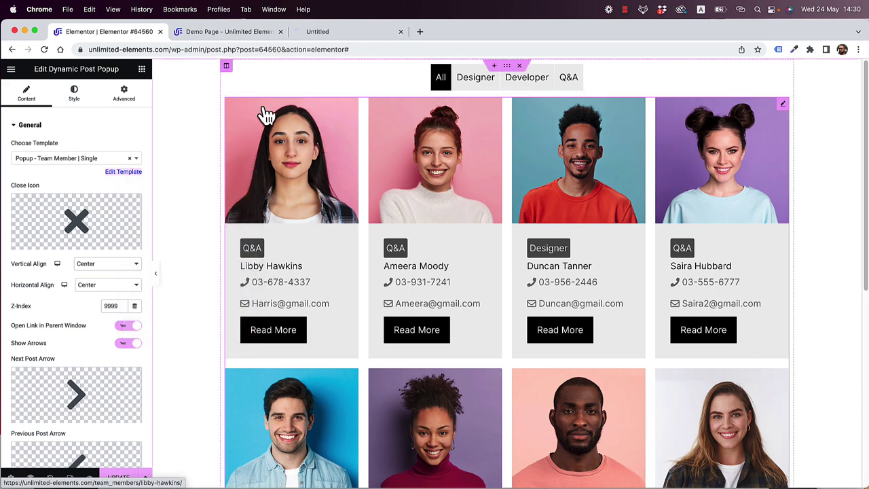
{"action": "left_click", "coordinate": [324, 32]}
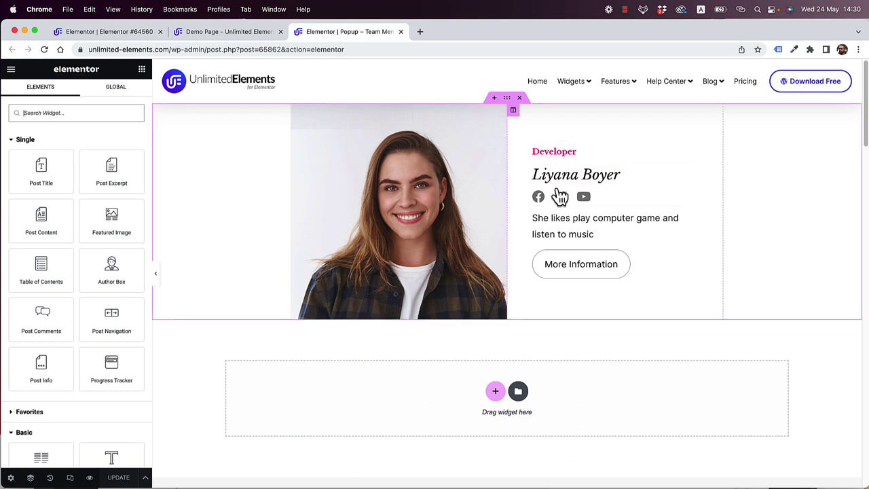
Return to the team page's editor, save the page with its popup changes and open the page preview
{"action": "left_click", "coordinate": [80, 31]}
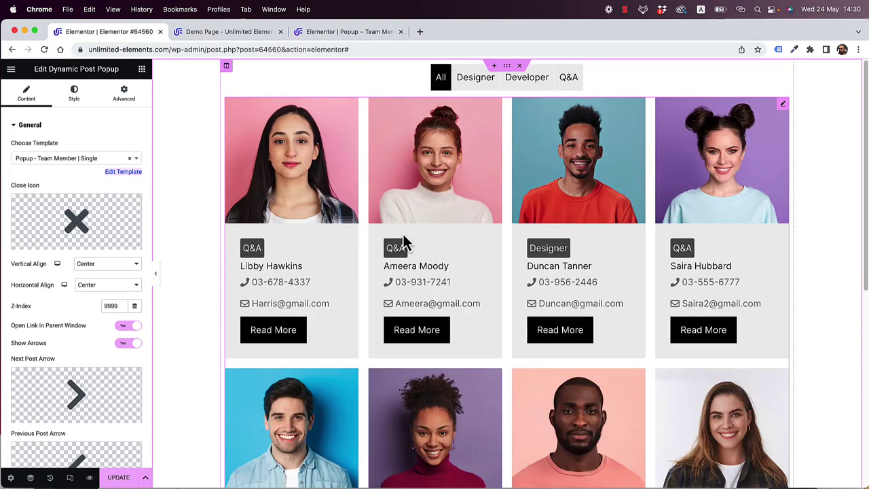
{"action": "left_click", "coordinate": [119, 477]}
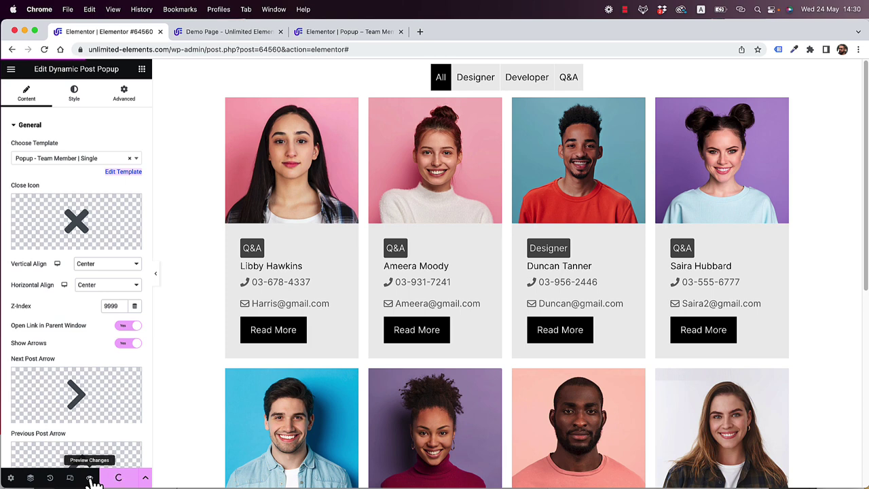
{"action": "left_click", "coordinate": [89, 477]}
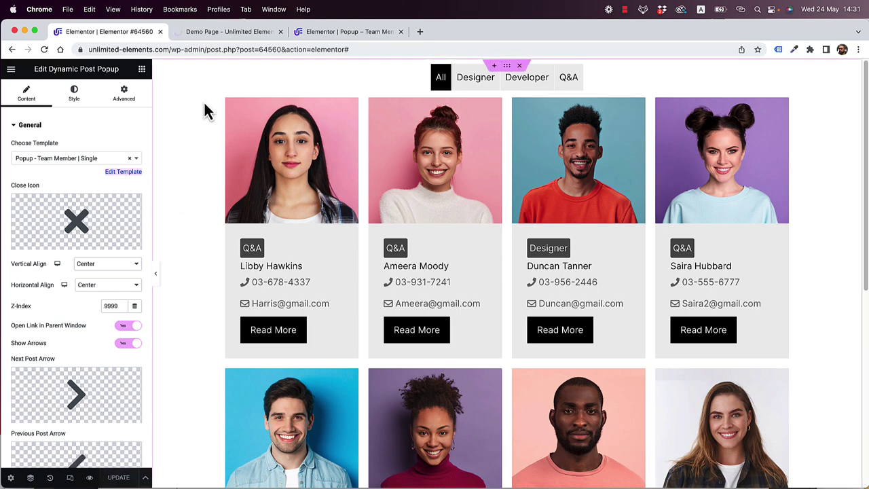
{"action": "left_click", "coordinate": [214, 37]}
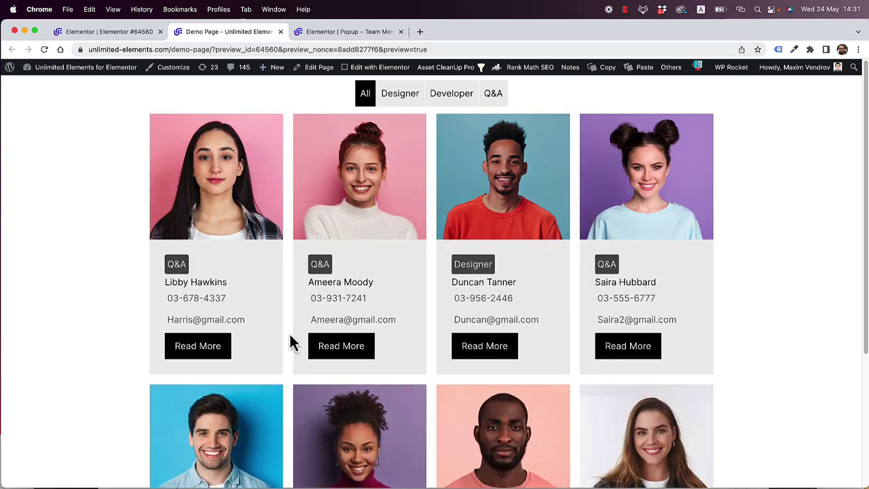
Test the first card's Read More popup in the preview, browse to the next and previous team members, and close it
{"action": "left_click", "coordinate": [214, 357]}
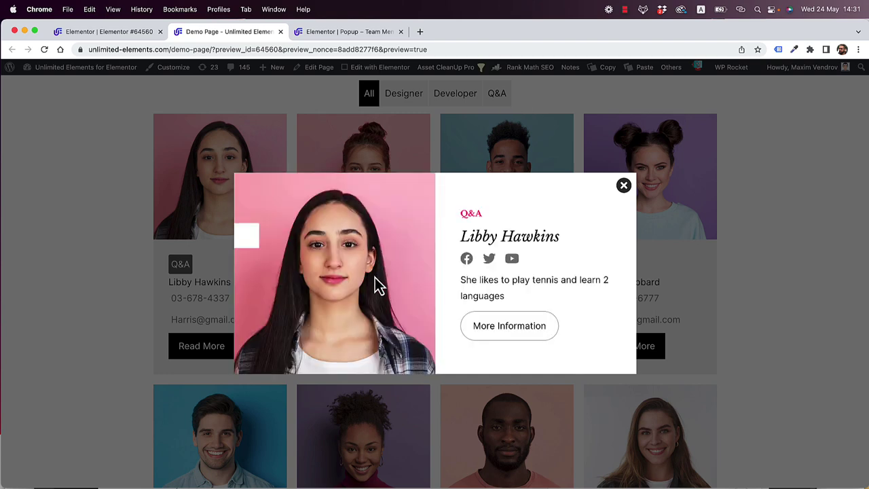
{"action": "left_click", "coordinate": [624, 185]}
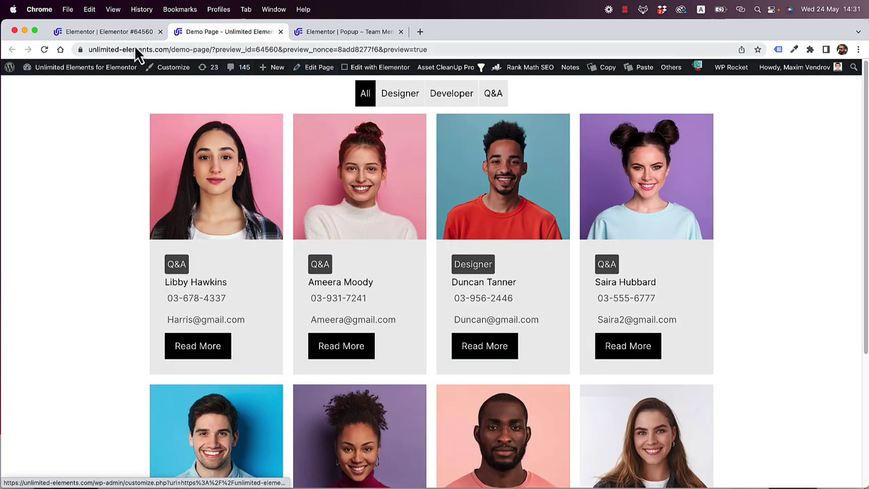
{"action": "scroll", "coordinate": [107, 200], "scroll_direction": "down", "scroll_amount": 3}
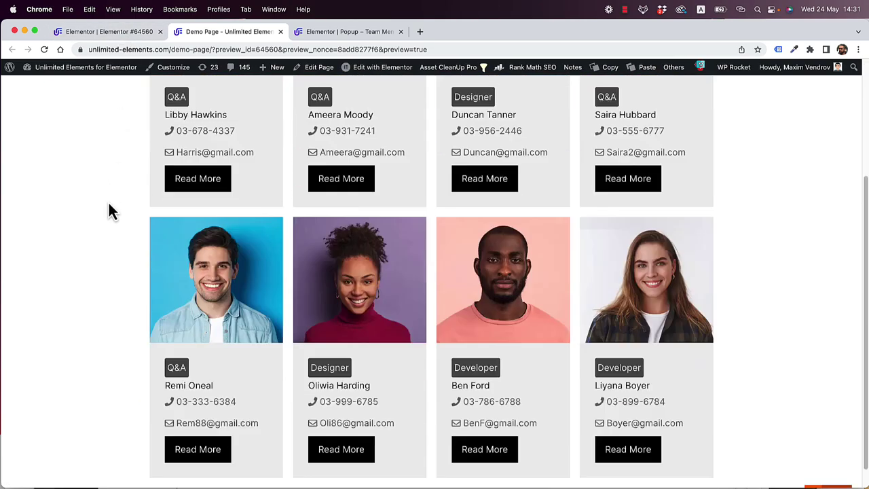
{"action": "left_click", "coordinate": [195, 156]}
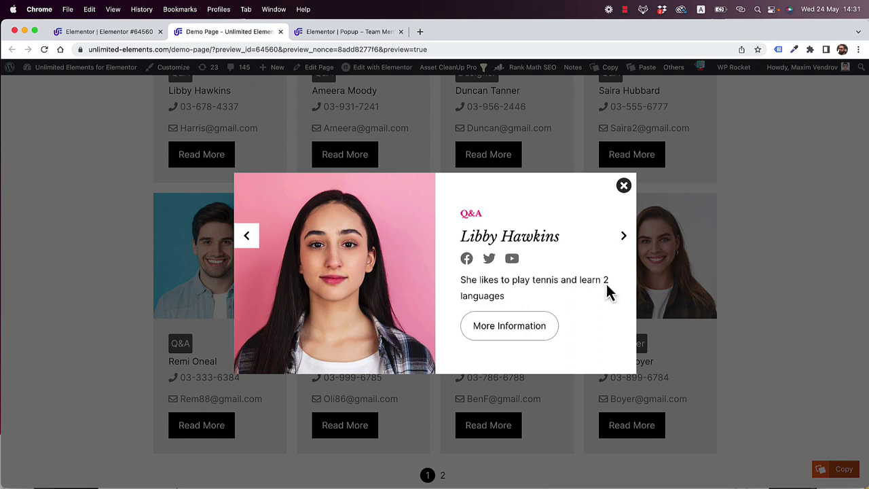
{"action": "left_click", "coordinate": [624, 237]}
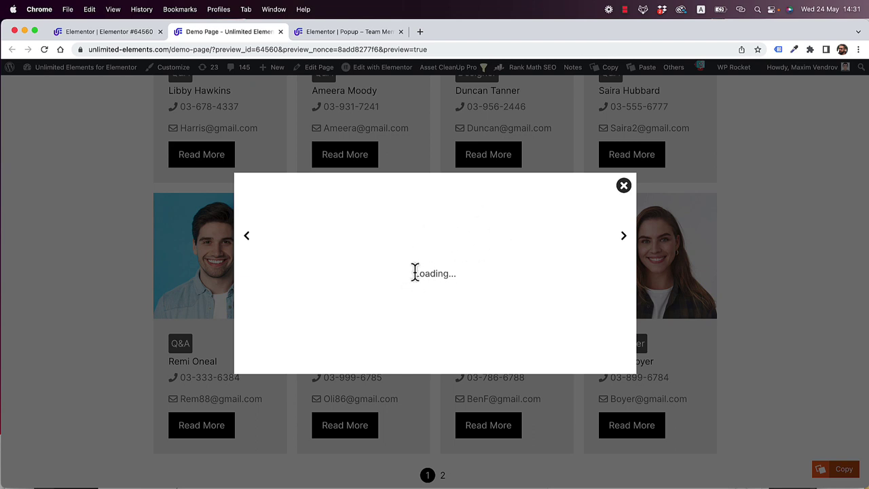
{"action": "left_click", "coordinate": [259, 238]}
{"action": "left_click", "coordinate": [626, 239]}
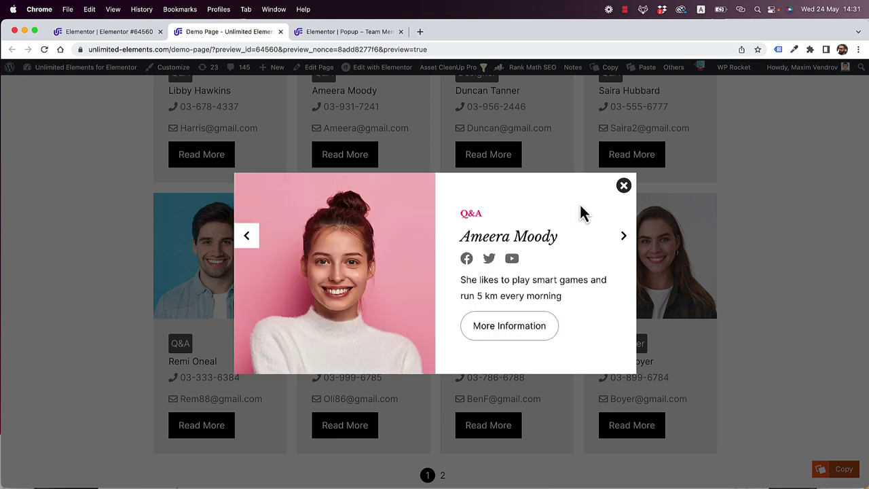
{"action": "left_click", "coordinate": [625, 187]}
{"action": "scroll", "coordinate": [278, 285], "scroll_direction": "up", "scroll_amount": 3}
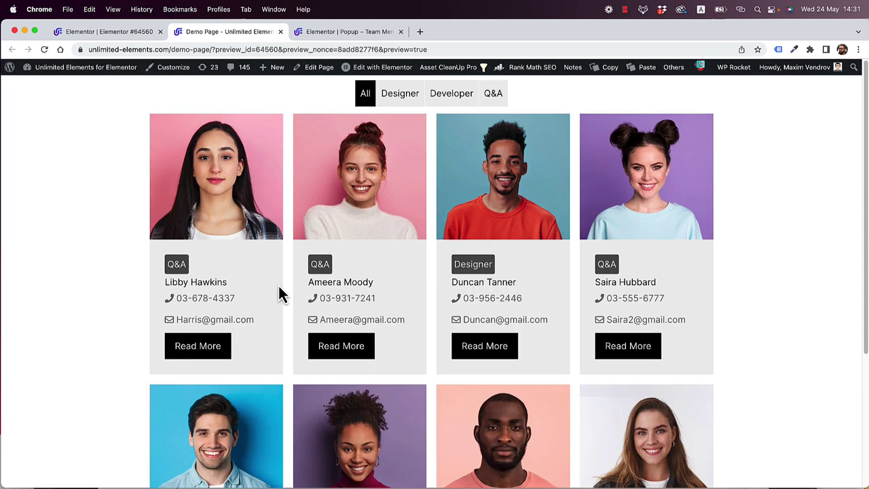
Return to the page editor and set the Post Grid's Item Radius to 20
{"action": "left_click", "coordinate": [98, 32]}
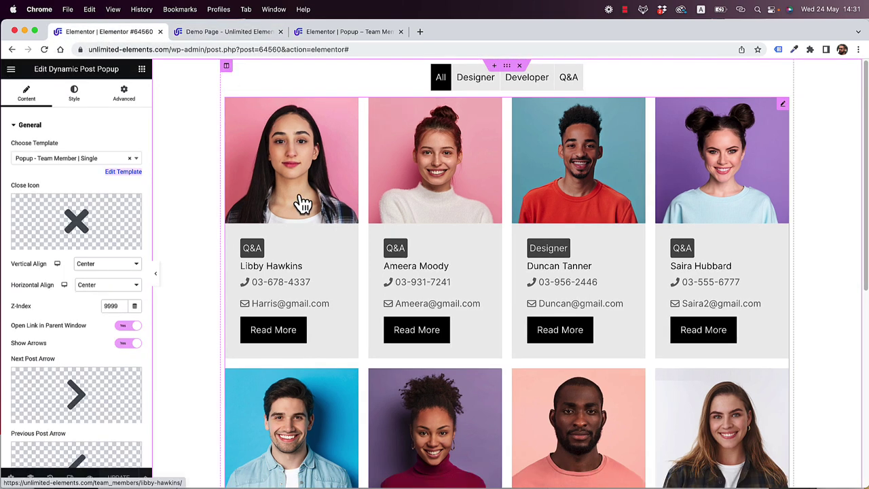
{"action": "left_click", "coordinate": [307, 169]}
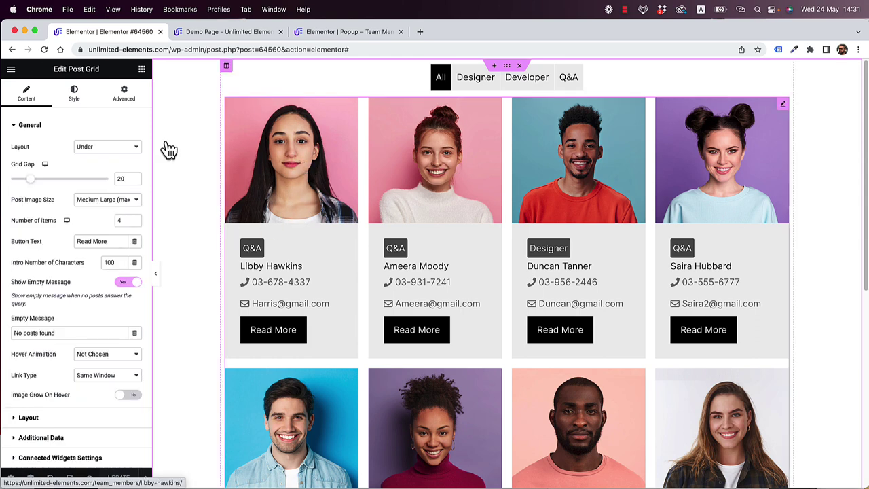
{"action": "left_click", "coordinate": [73, 101]}
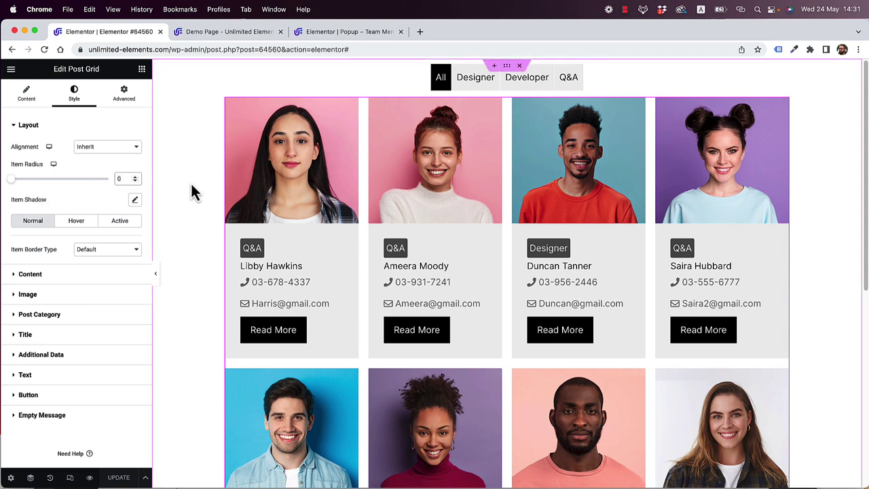
{"action": "left_click_drag", "start_coordinate": [11, 178], "coordinate": [30, 178]}
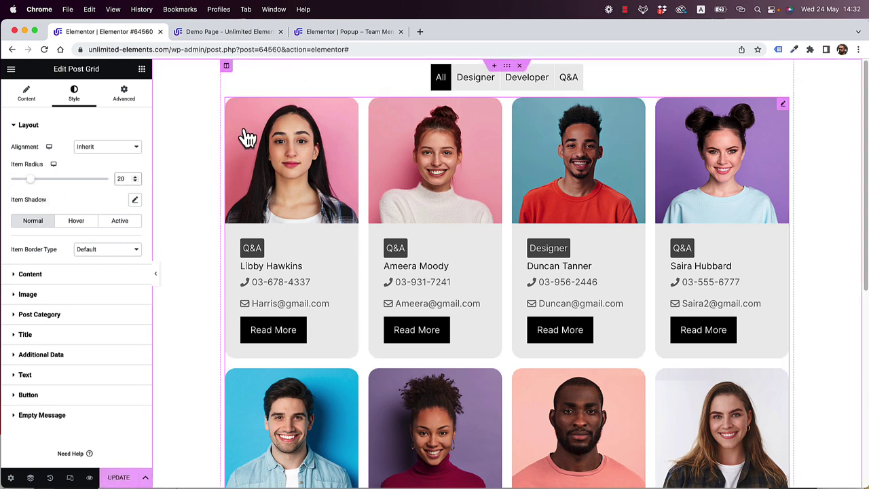
Add an Item Shadow to the Post Grid cards and reduce the black shadow color's opacity to about 0.2
{"action": "left_click", "coordinate": [38, 275]}
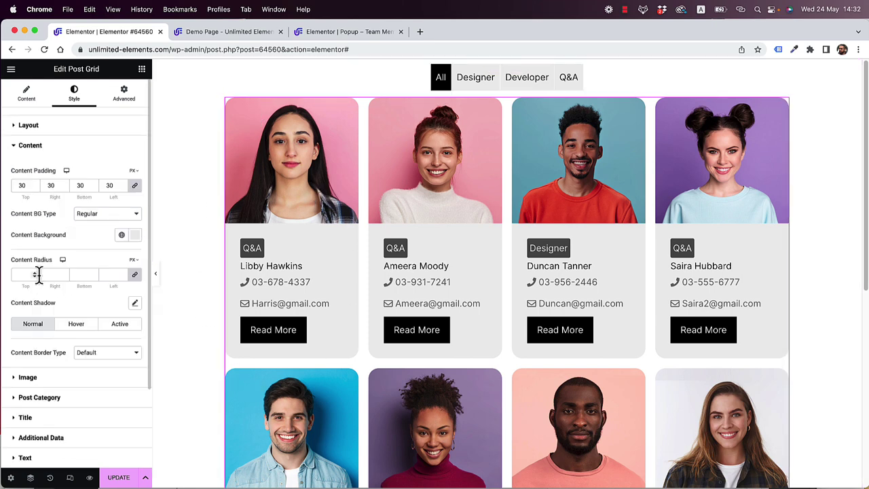
{"action": "left_click", "coordinate": [31, 126]}
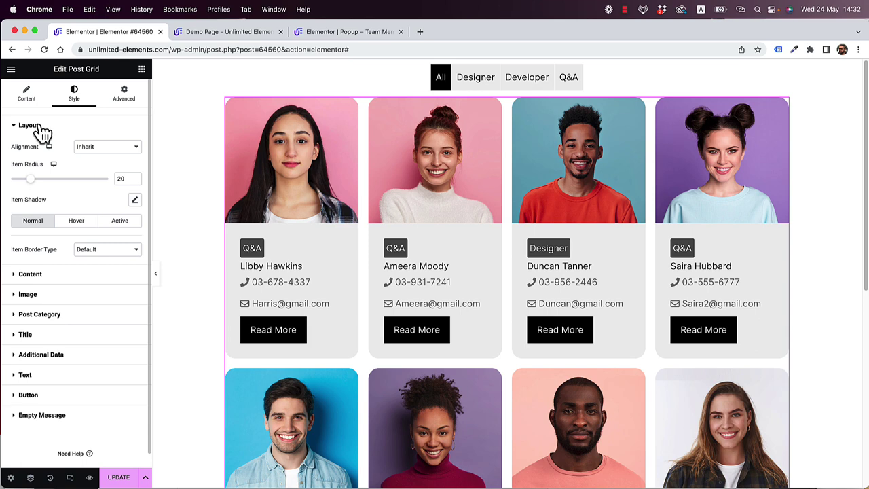
{"action": "left_click", "coordinate": [135, 201]}
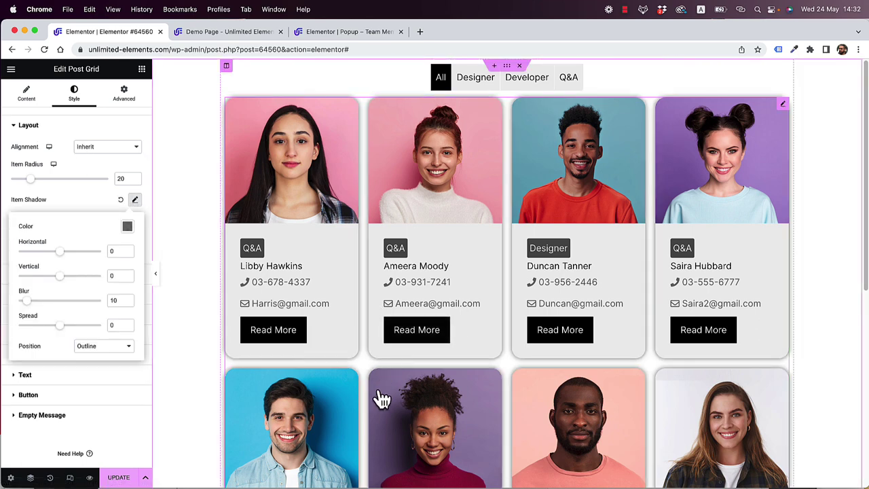
{"action": "scroll", "coordinate": [367, 419], "scroll_direction": "down", "scroll_amount": 2}
{"action": "scroll", "coordinate": [312, 380], "scroll_direction": "up", "scroll_amount": 2}
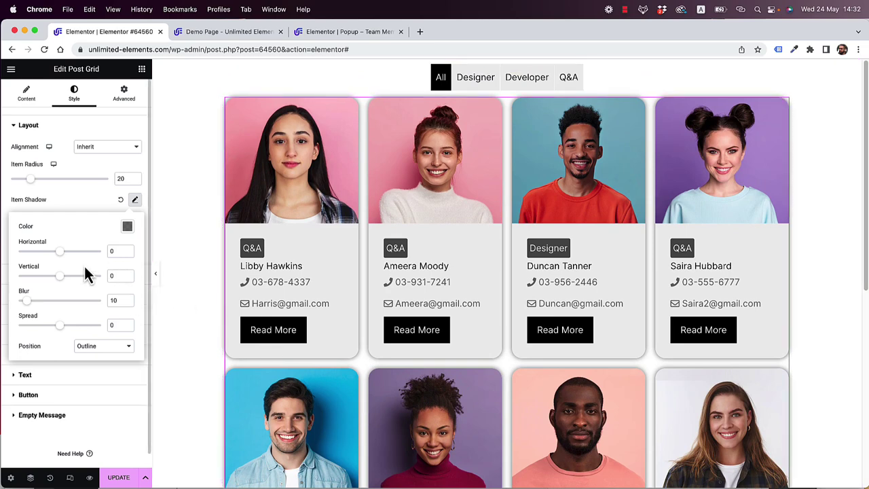
{"action": "left_click", "coordinate": [129, 230]}
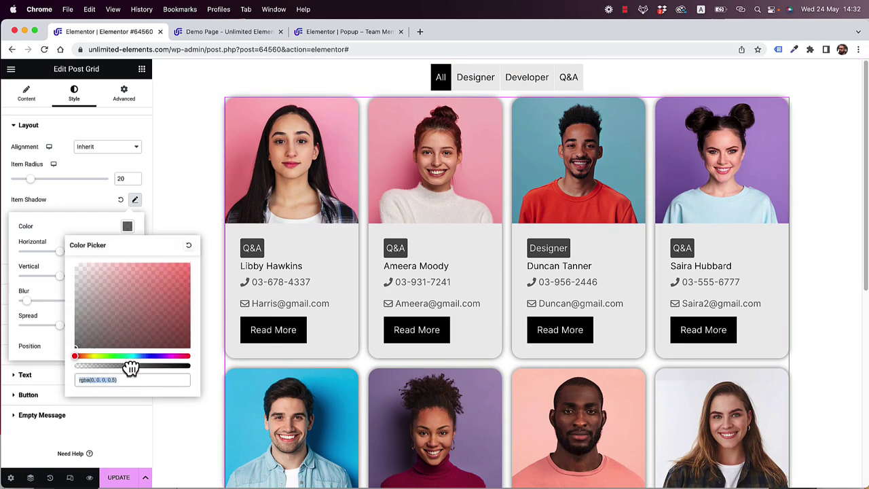
{"action": "left_click_drag", "start_coordinate": [130, 368], "coordinate": [98, 368]}
{"action": "left_click", "coordinate": [61, 183]}
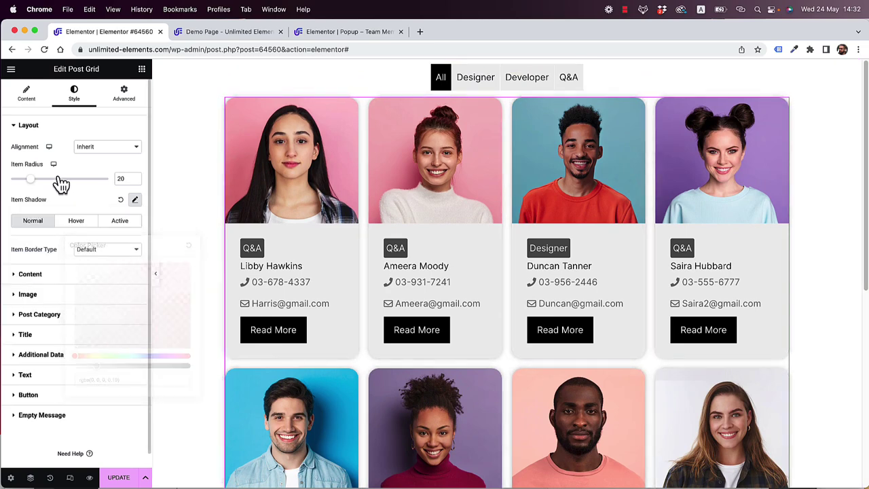
Set the Post Grid's Content Padding to 20 px on all sides
{"action": "left_click", "coordinate": [40, 125]}
{"action": "left_click", "coordinate": [41, 145]}
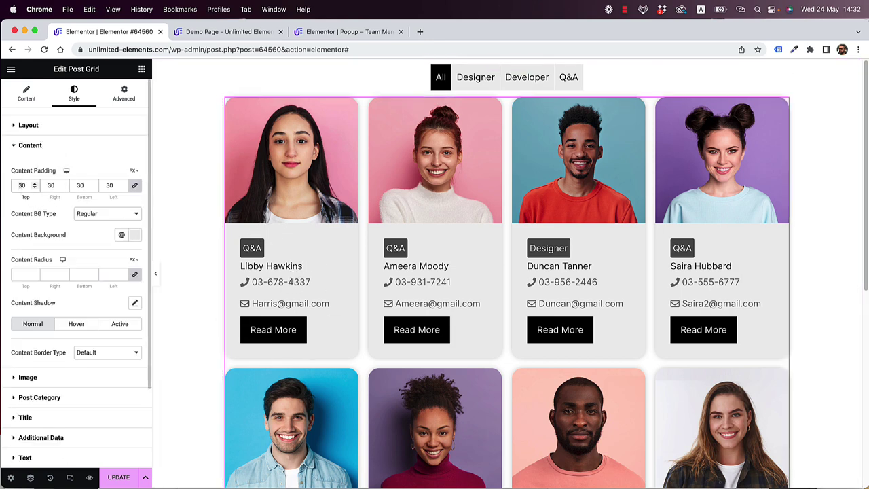
{"action": "double_click", "coordinate": [22, 184]}
{"action": "type", "text": "20"}
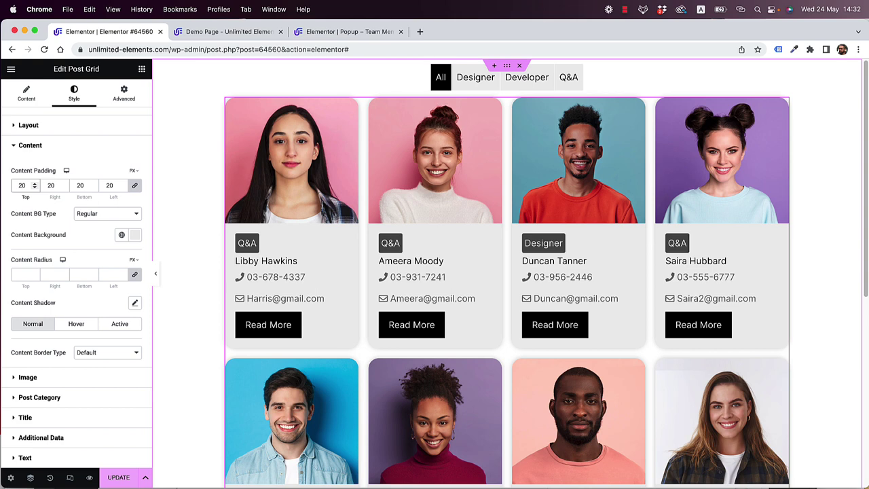
Change the Post Grid's Content Background color to white and check the cards
{"action": "left_click", "coordinate": [135, 234]}
{"action": "left_click_drag", "start_coordinate": [116, 272], "coordinate": [3, 266]}
{"action": "left_click", "coordinate": [8, 219]}
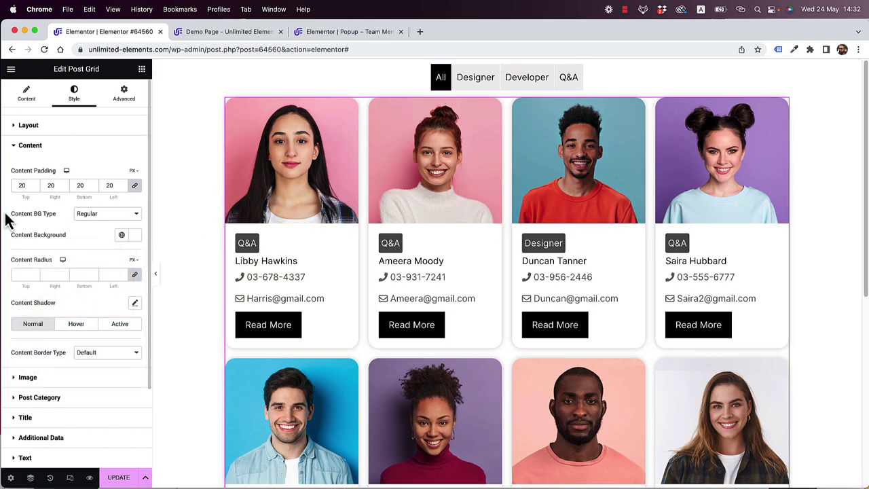
{"action": "scroll", "coordinate": [442, 357], "scroll_direction": "down", "scroll_amount": 1}
{"action": "scroll", "coordinate": [443, 355], "scroll_direction": "up", "scroll_amount": 1}
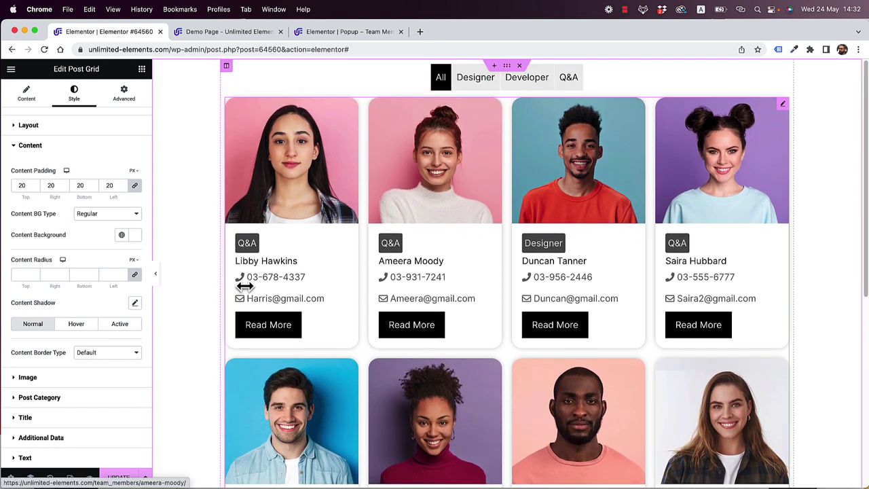
Try a fixed Image Height of 240 px for the Post Grid images and switch their Height Type to Ratio
{"action": "left_click", "coordinate": [43, 147]}
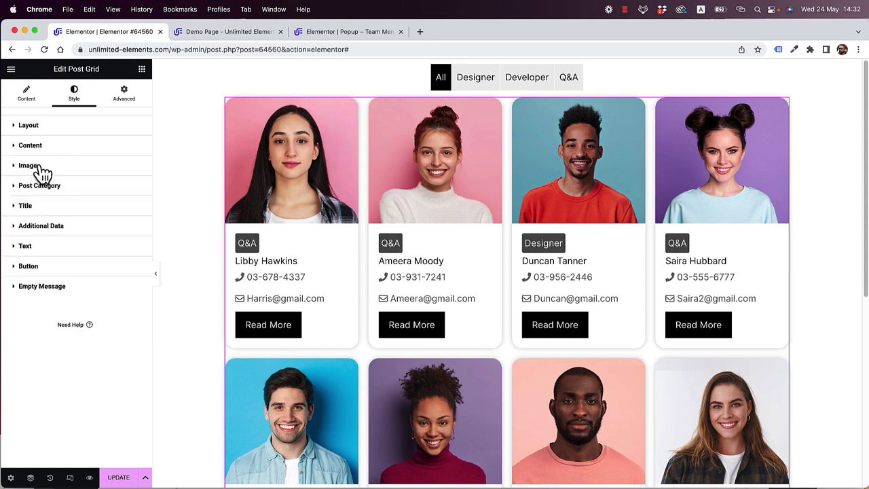
{"action": "left_click", "coordinate": [46, 173]}
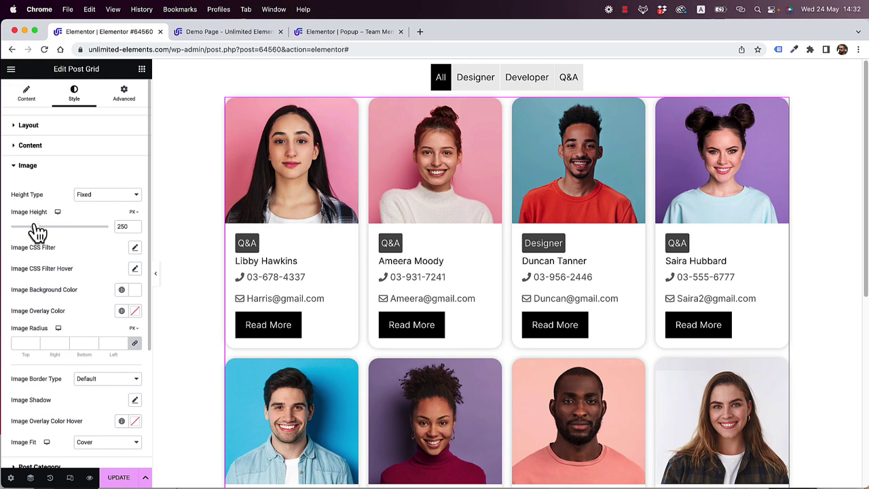
{"action": "mouse_move", "coordinate": [34, 227]}
{"action": "left_mouse_down"}
{"action": "mouse_move", "coordinate": [60, 227]}
{"action": "mouse_move", "coordinate": [23, 226]}
{"action": "mouse_move", "coordinate": [33, 228]}
{"action": "left_mouse_up"}
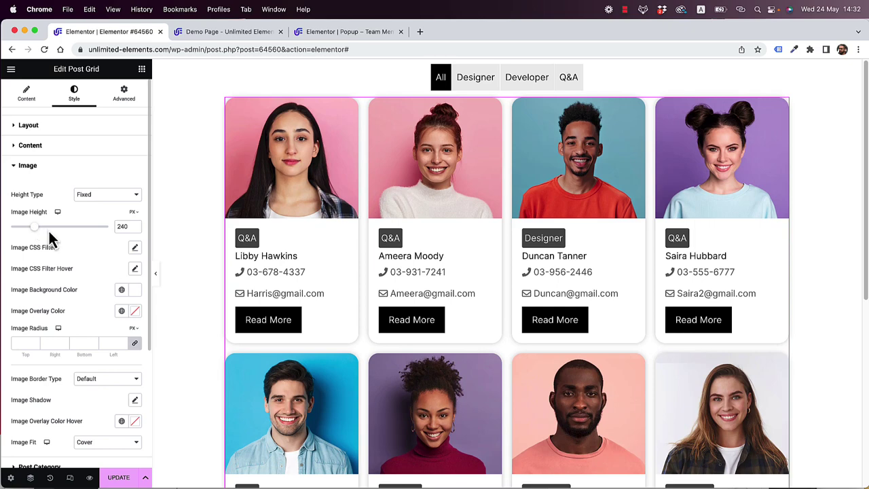
{"action": "left_click", "coordinate": [91, 196]}
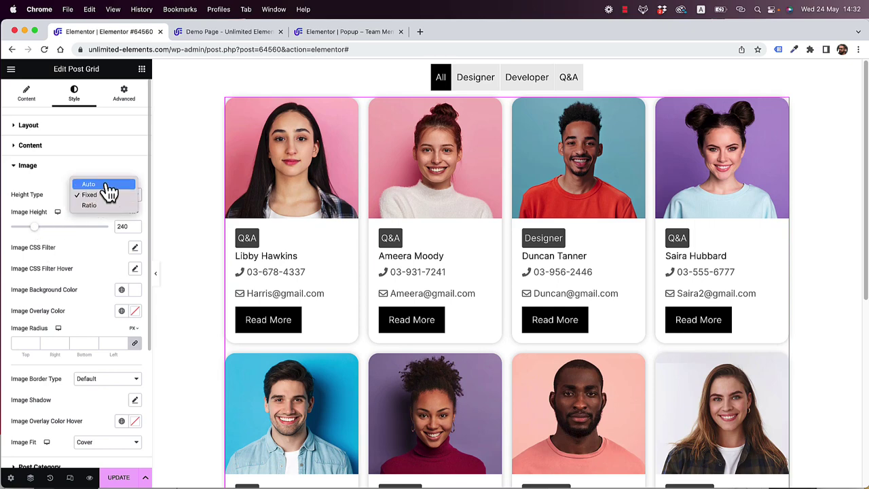
{"action": "left_click", "coordinate": [101, 206]}
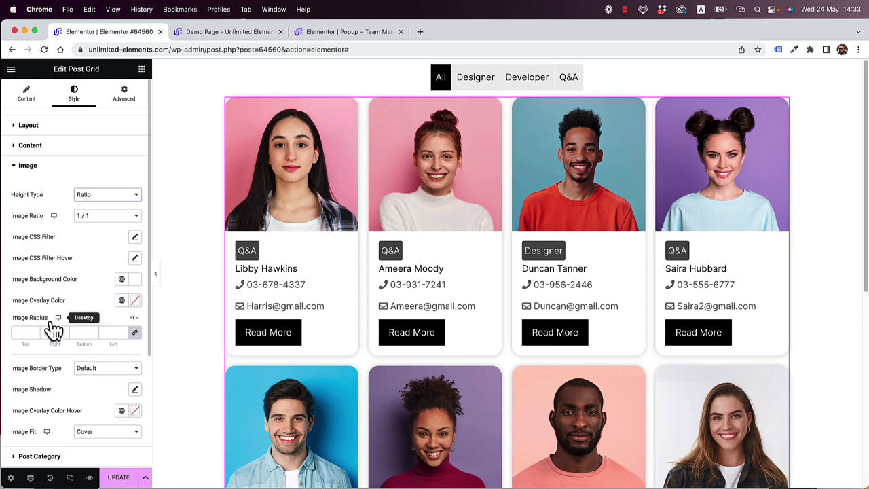
{"action": "left_click", "coordinate": [34, 167]}
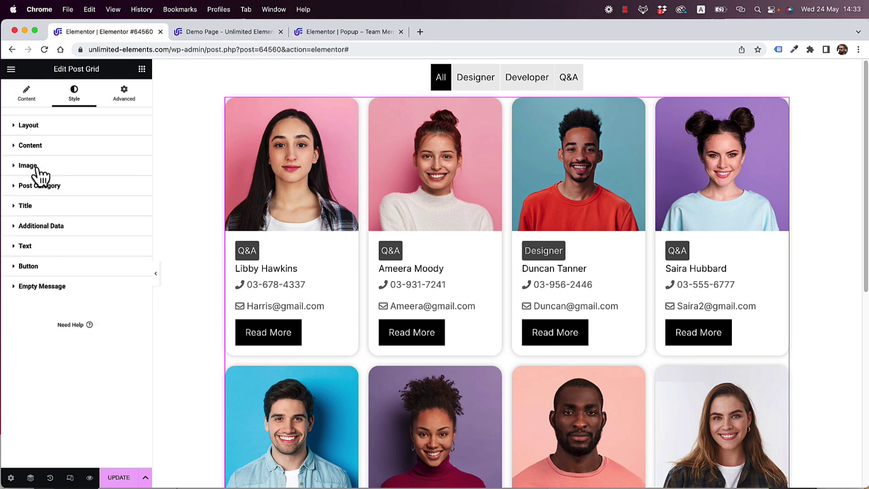
Set the Post Category typography size to 10 px and apply the pink global color as the Category Background
{"action": "left_click", "coordinate": [72, 190]}
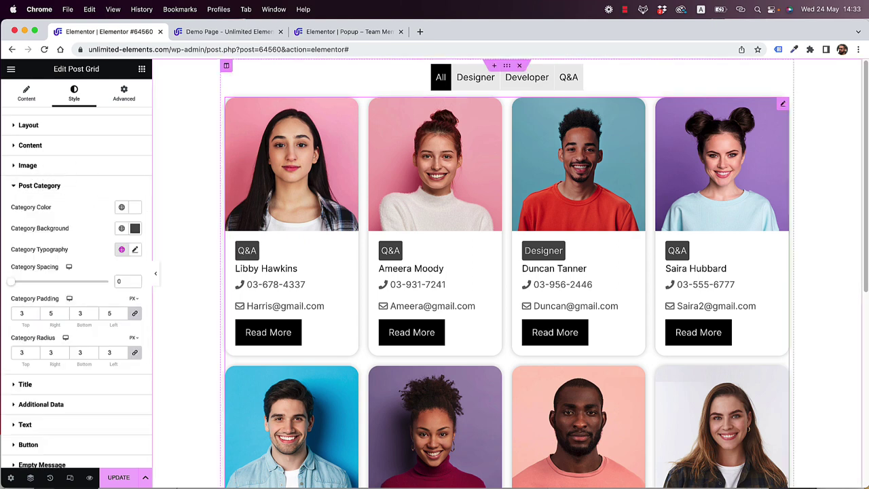
{"action": "left_click", "coordinate": [136, 250]}
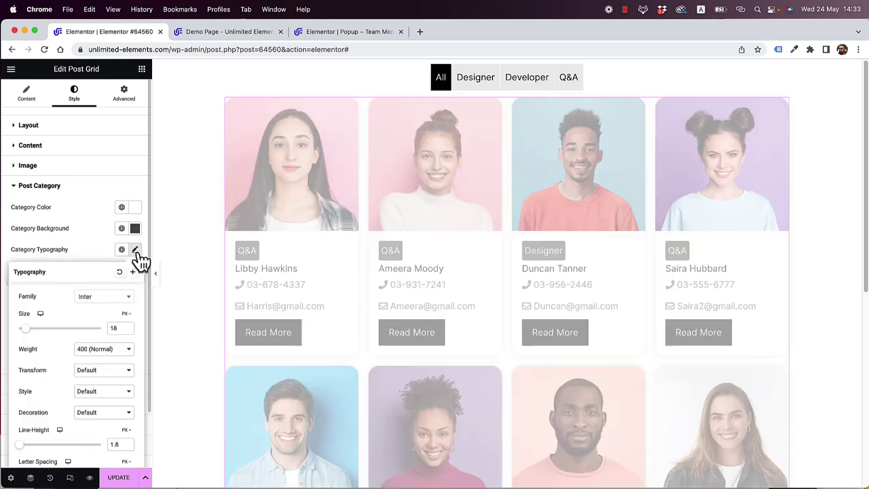
{"action": "left_click", "coordinate": [119, 328]}
{"action": "key", "text": "BackSpace"}
{"action": "type", "text": "0"}
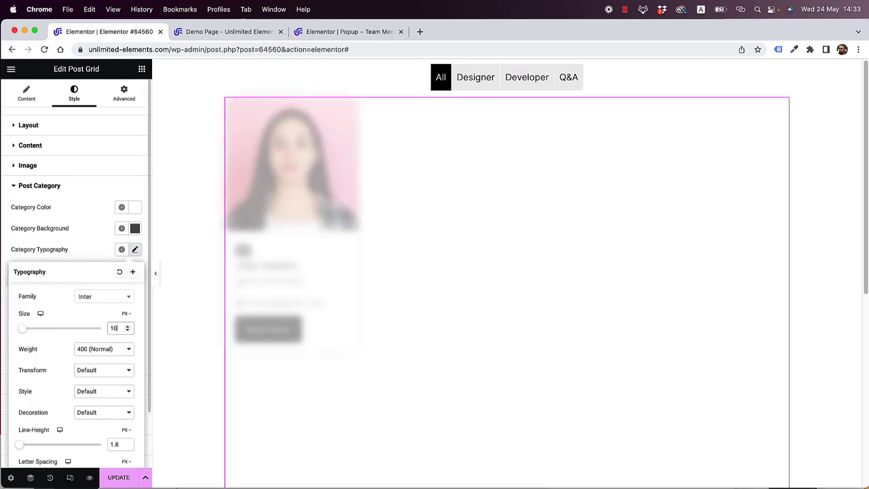
{"action": "left_click", "coordinate": [122, 229]}
{"action": "left_click", "coordinate": [39, 345]}
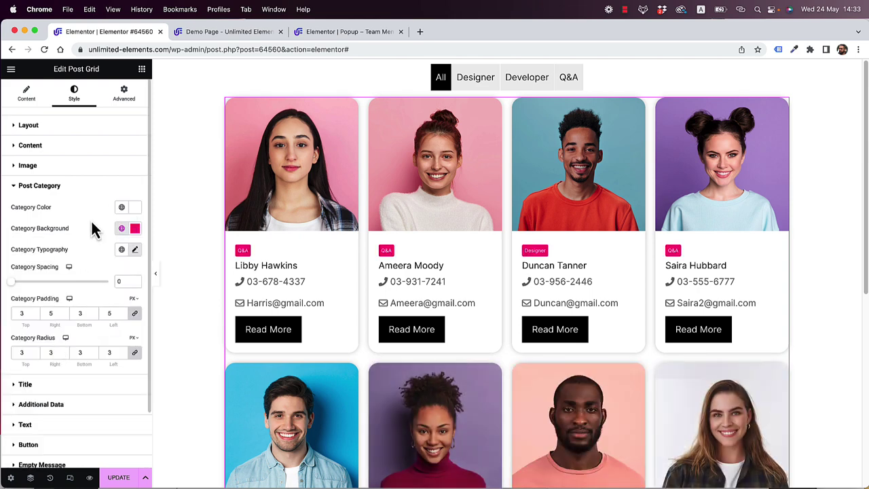
Apply the global Libre Baskerville typography preset to the Post Grid titles
{"action": "left_click", "coordinate": [44, 190]}
{"action": "left_click", "coordinate": [25, 205]}
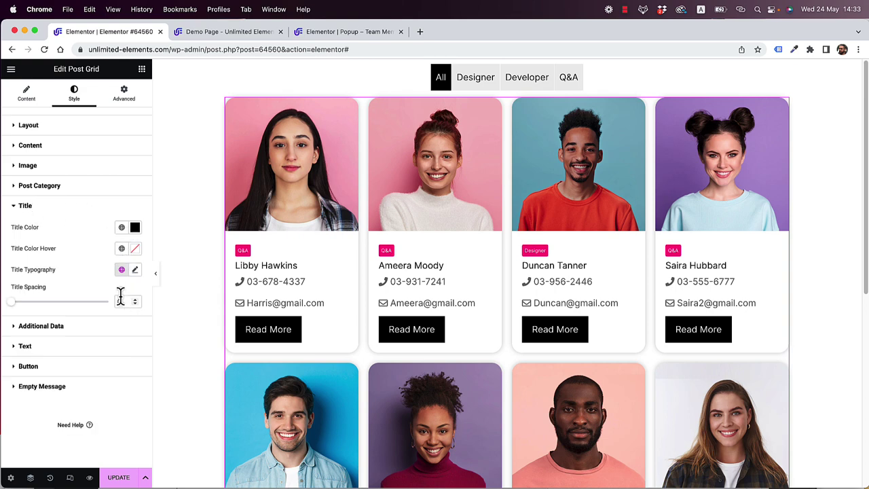
{"action": "left_click", "coordinate": [122, 270]}
{"action": "left_click", "coordinate": [88, 332]}
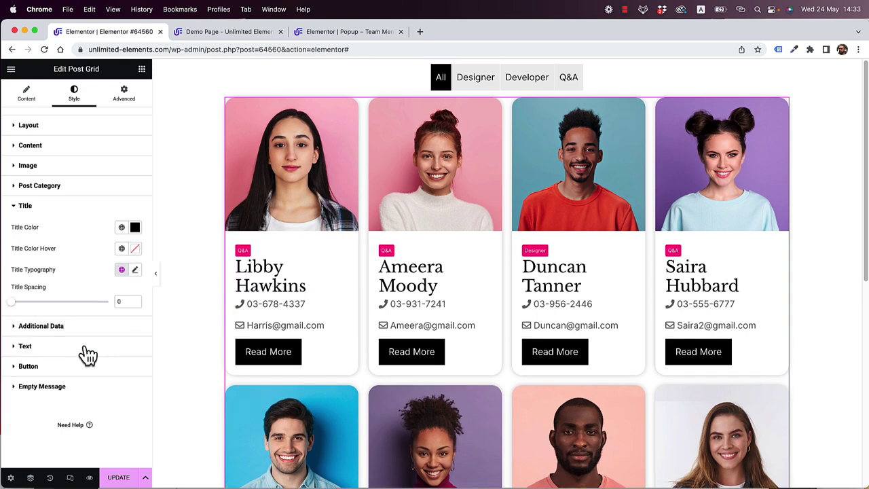
Set the Post Grid title font size to 22 px and the Title Spacing to 21
{"action": "left_click", "coordinate": [135, 270]}
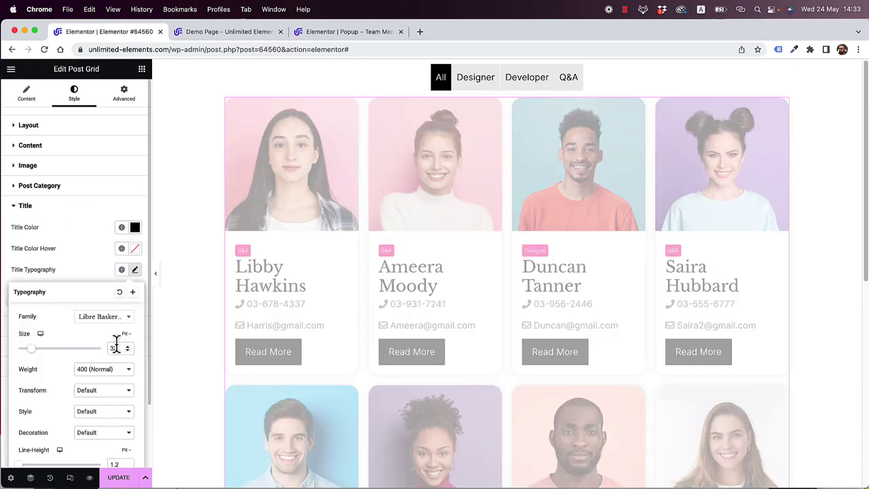
{"action": "type", "text": "27"}
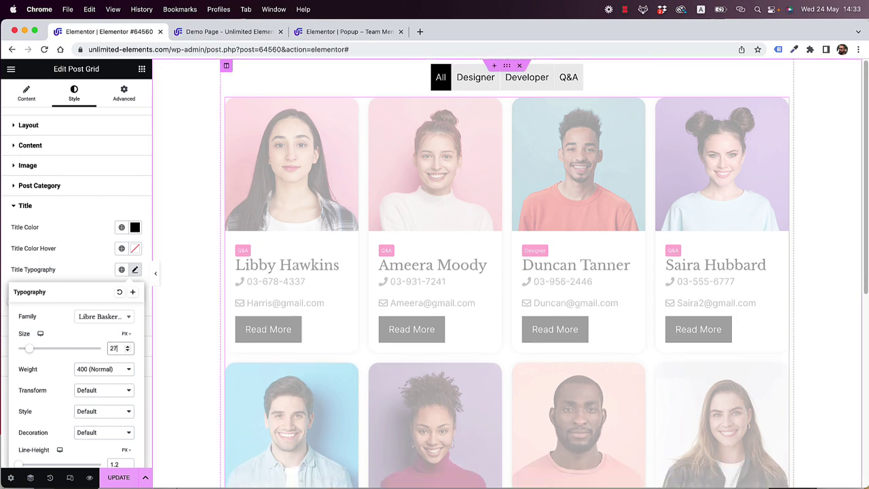
{"action": "key", "text": "BackSpace"}
{"action": "type", "text": "2"}
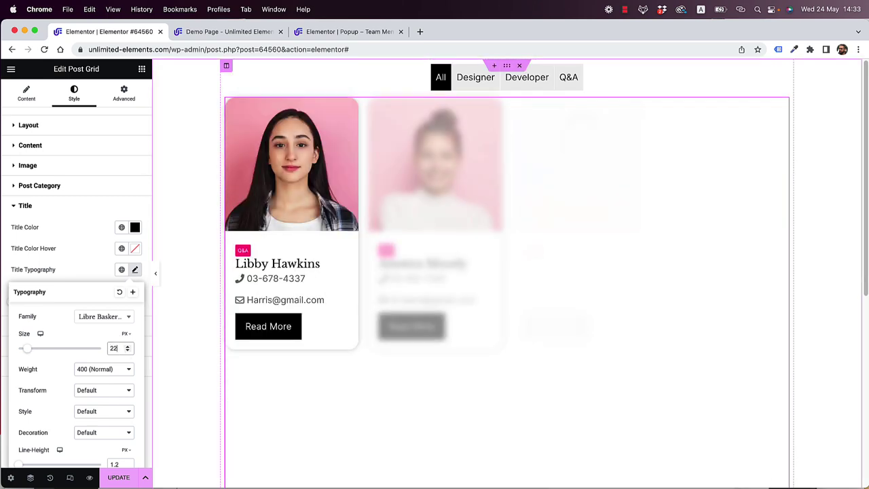
{"action": "left_click", "coordinate": [101, 269]}
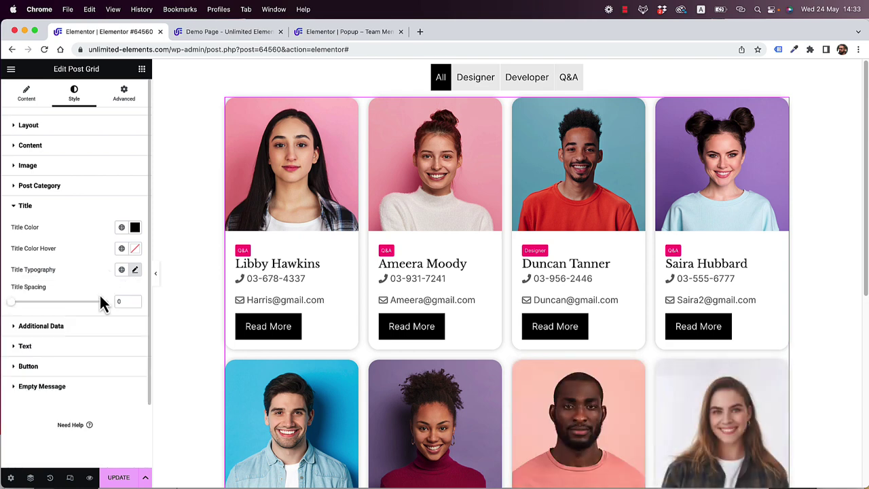
{"action": "left_click_drag", "start_coordinate": [15, 307], "coordinate": [36, 313]}
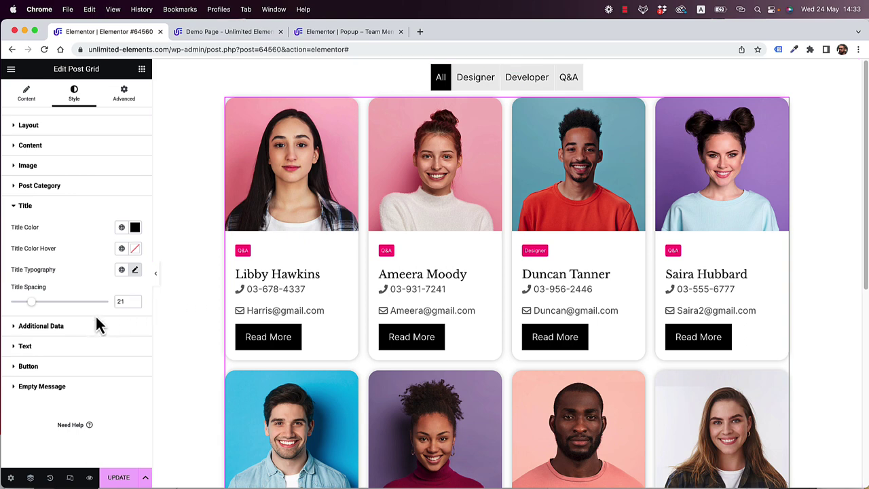
In the Post Grid's Additional Data styling, set the Meta Data Icon Gap to 11 and the Meta Data Color to black (#000000)
{"action": "left_click", "coordinate": [57, 327]}
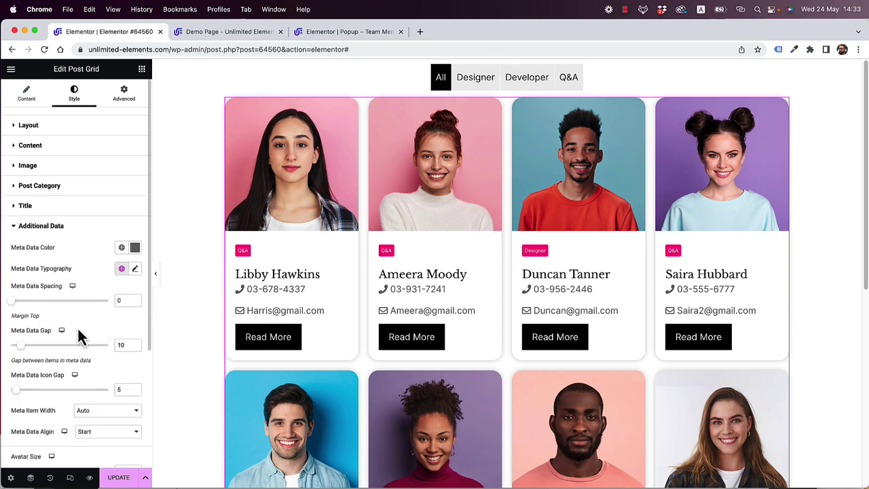
{"action": "scroll", "coordinate": [79, 333], "scroll_direction": "down", "scroll_amount": 5}
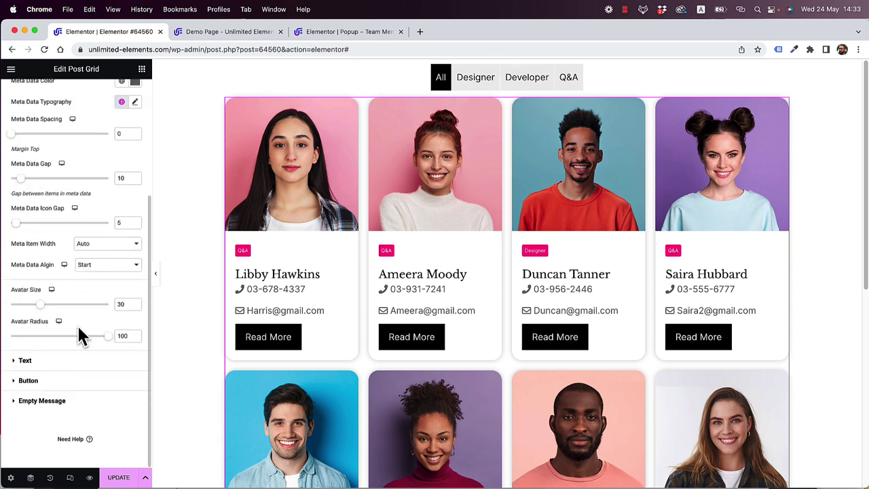
{"action": "scroll", "coordinate": [79, 332], "scroll_direction": "up", "scroll_amount": 1}
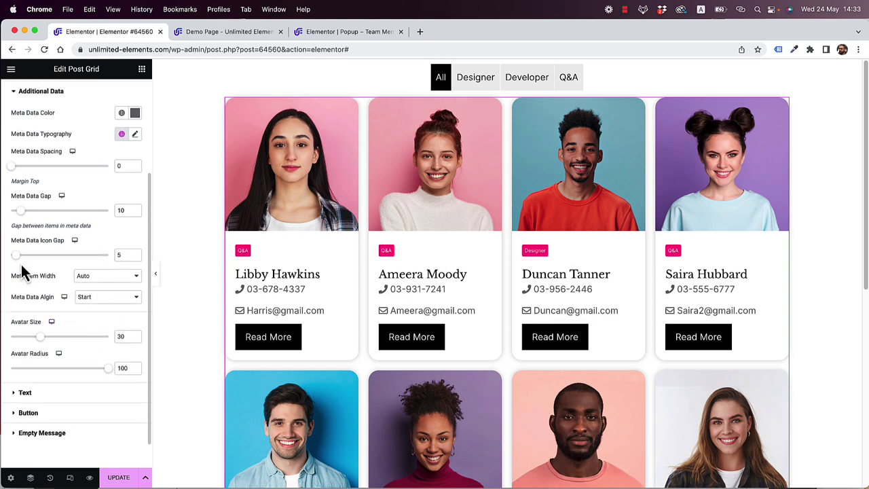
{"action": "left_click_drag", "start_coordinate": [21, 261], "coordinate": [27, 261]}
{"action": "left_click", "coordinate": [135, 113]}
{"action": "left_click_drag", "start_coordinate": [88, 190], "coordinate": [17, 265]}
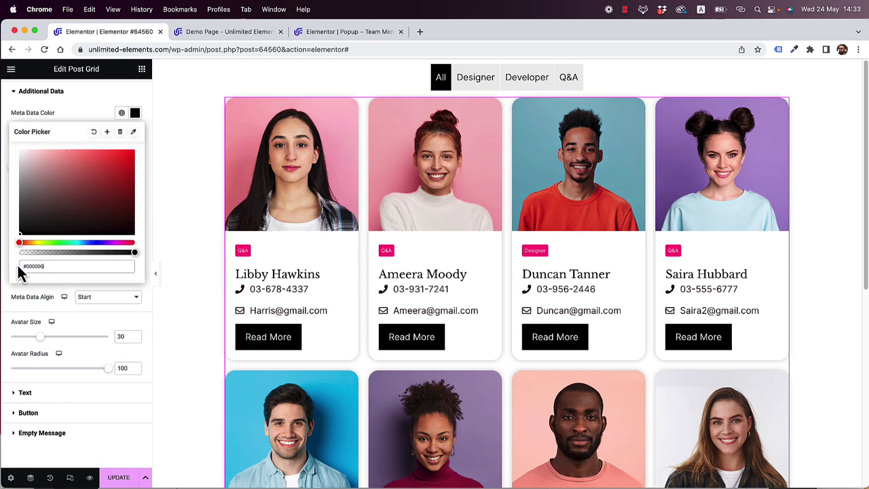
{"action": "left_click", "coordinate": [9, 284]}
Set the meta data font size to 12 px, Meta Data Gap to 7 and Meta Data Spacing to 18
{"action": "left_click", "coordinate": [135, 134]}
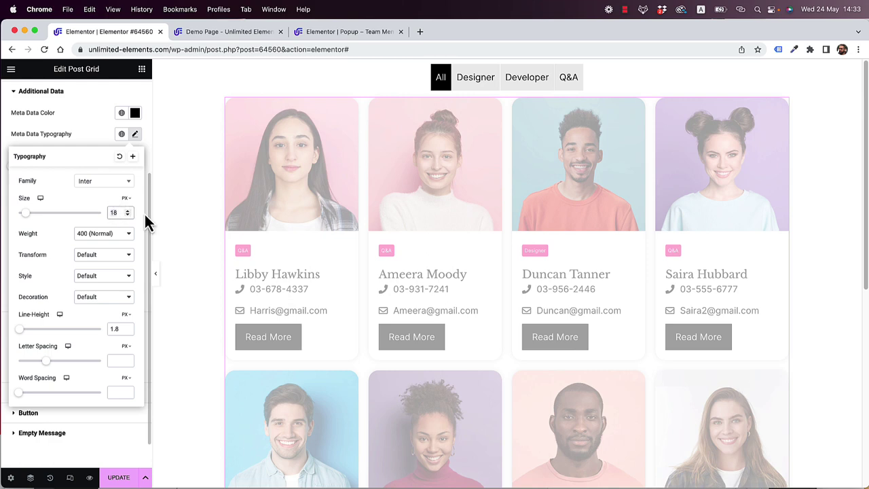
{"action": "key", "text": "BackSpace"}
{"action": "type", "text": "2"}
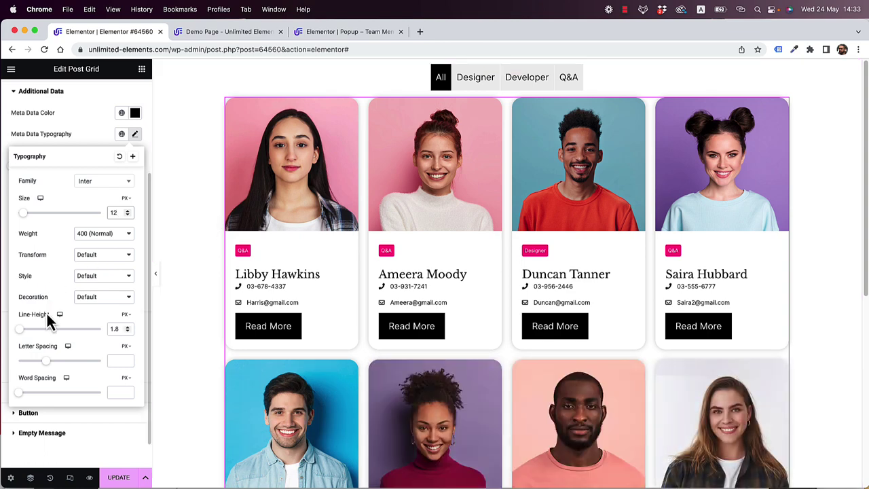
{"action": "left_click", "coordinate": [59, 143]}
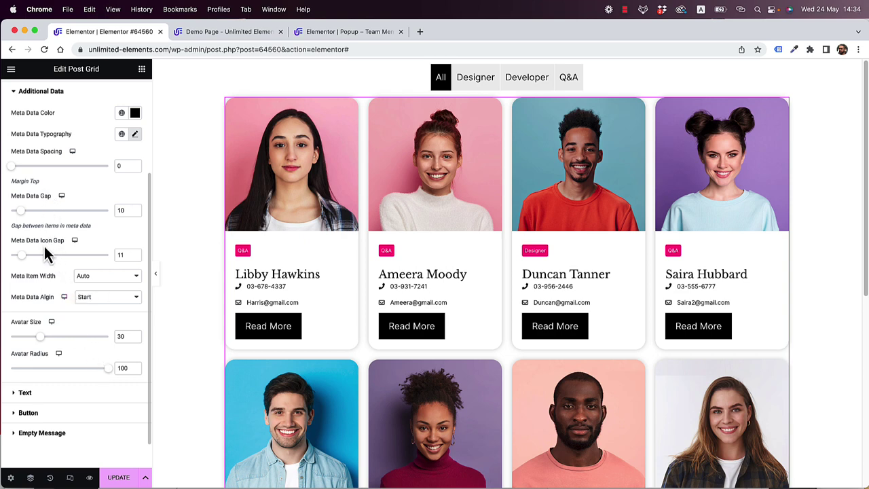
{"action": "left_click_drag", "start_coordinate": [21, 214], "coordinate": [27, 166]}
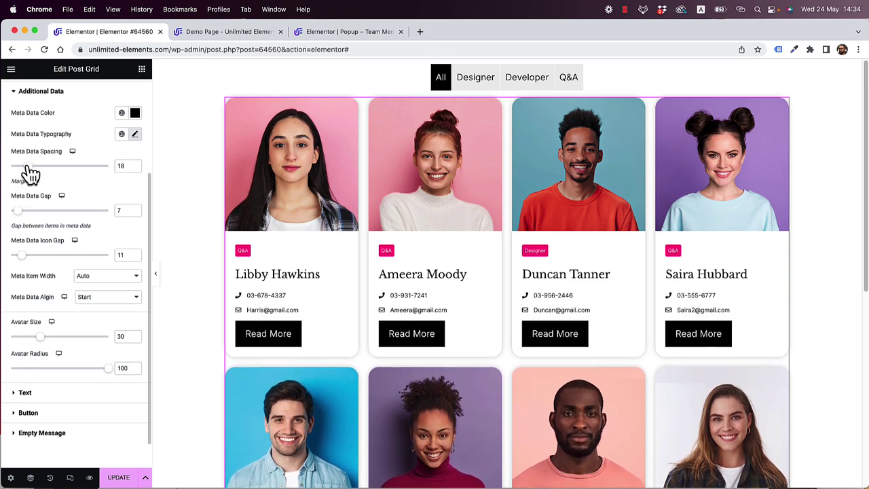
Set the Read More button's typography size to 12 px and its Button Spacing to 25
{"action": "left_click", "coordinate": [39, 414]}
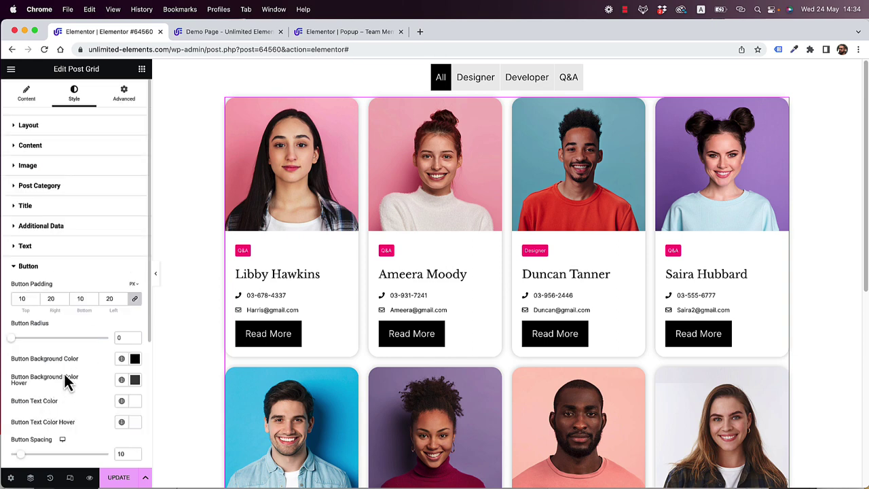
{"action": "scroll", "coordinate": [43, 323], "scroll_direction": "down", "scroll_amount": 2}
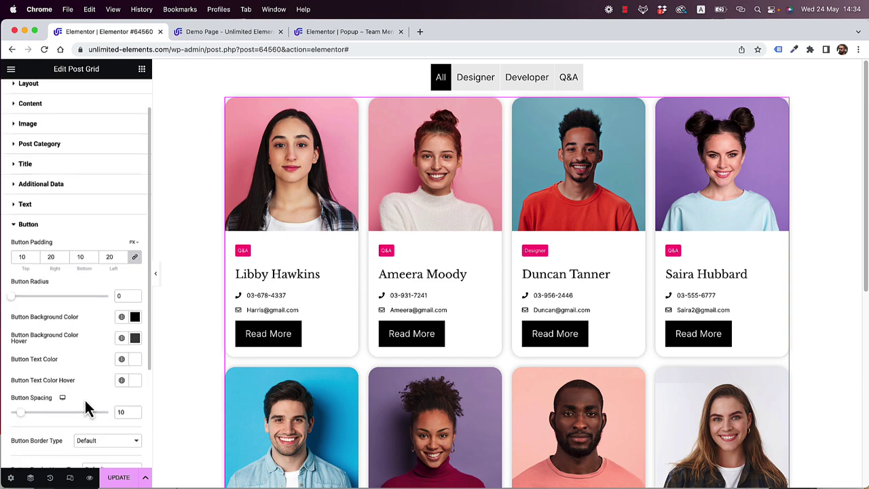
{"action": "left_click_drag", "start_coordinate": [20, 413], "coordinate": [50, 413]}
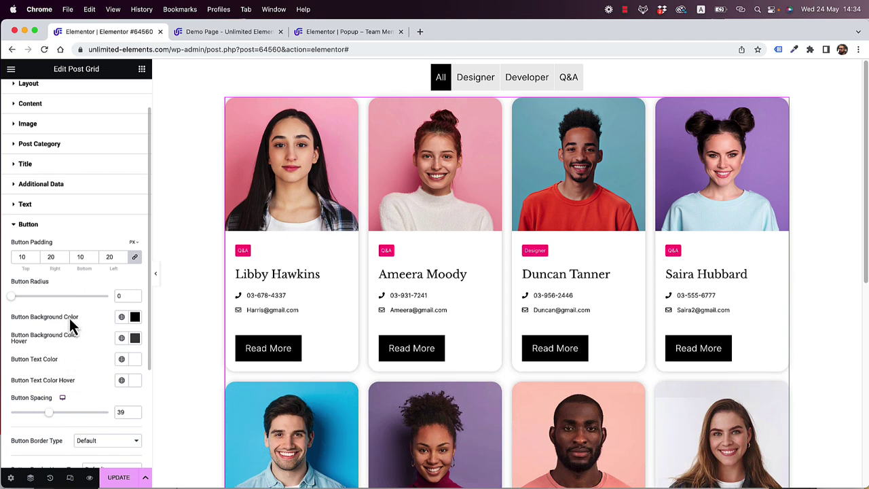
{"action": "scroll", "coordinate": [136, 367], "scroll_direction": "down", "scroll_amount": 7}
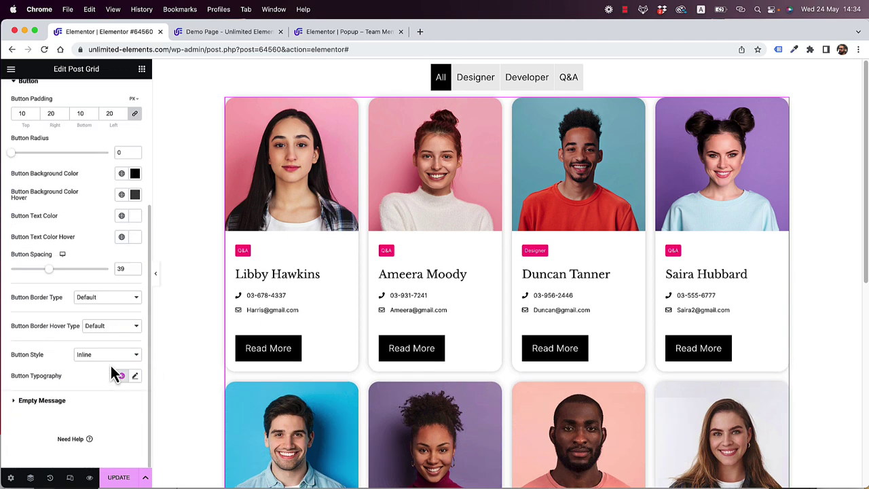
{"action": "left_click", "coordinate": [134, 377]}
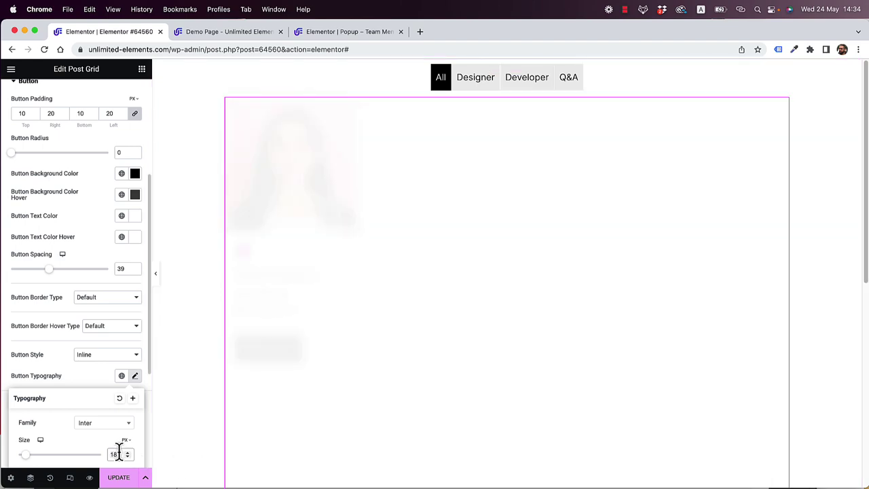
{"action": "double_click", "coordinate": [114, 454]}
{"action": "type", "text": "12"}
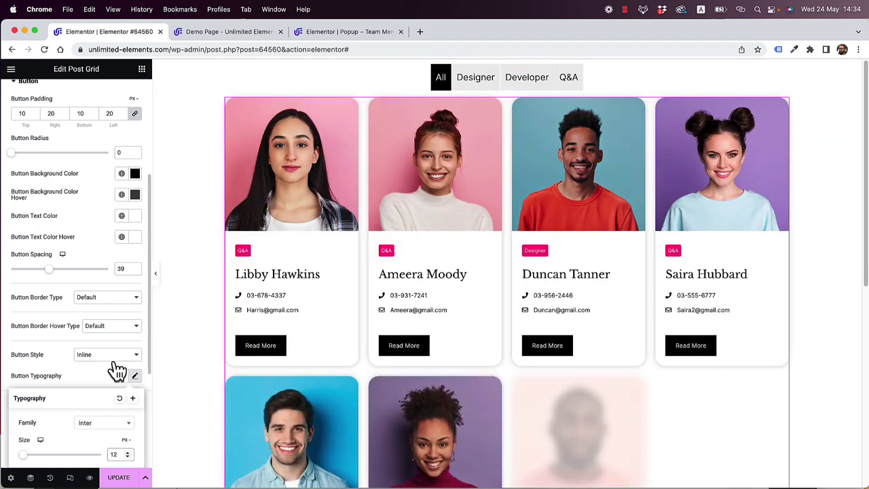
{"action": "left_click", "coordinate": [60, 310]}
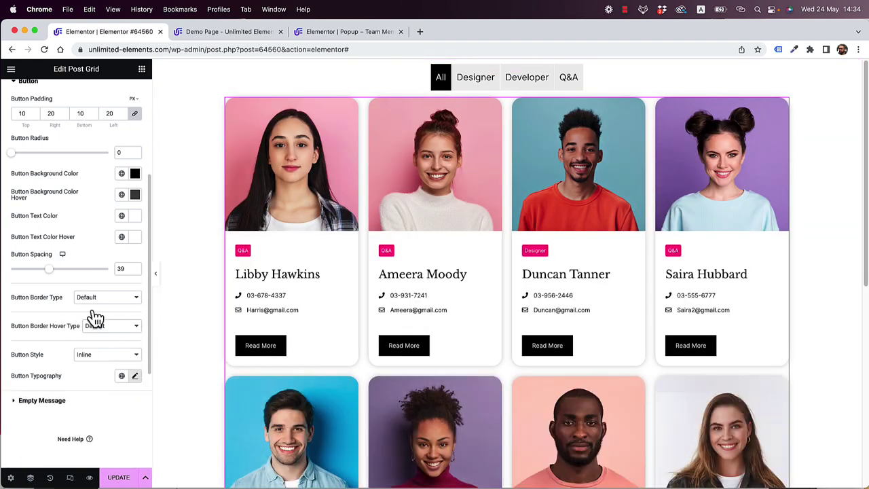
{"action": "left_click_drag", "start_coordinate": [49, 269], "coordinate": [36, 271]}
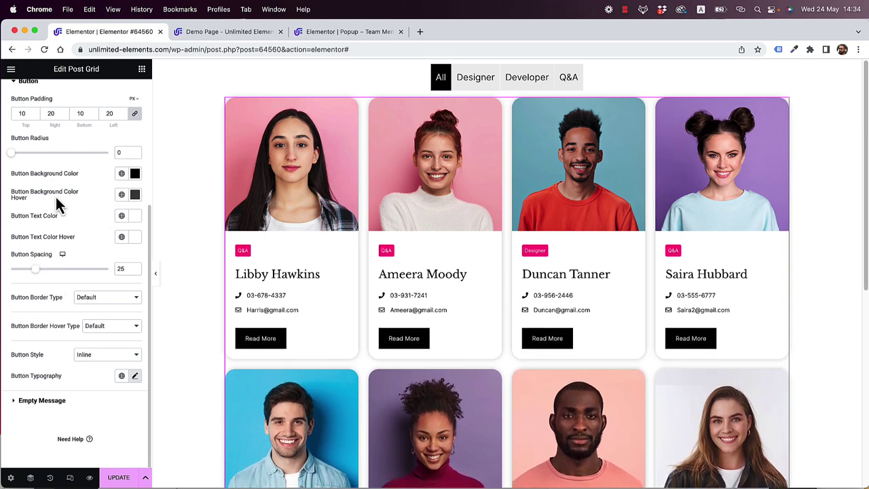
Set the Read More button's radius to 100 and its background color to gray (#A1A1A1)
{"action": "left_click_drag", "start_coordinate": [12, 156], "coordinate": [129, 165]}
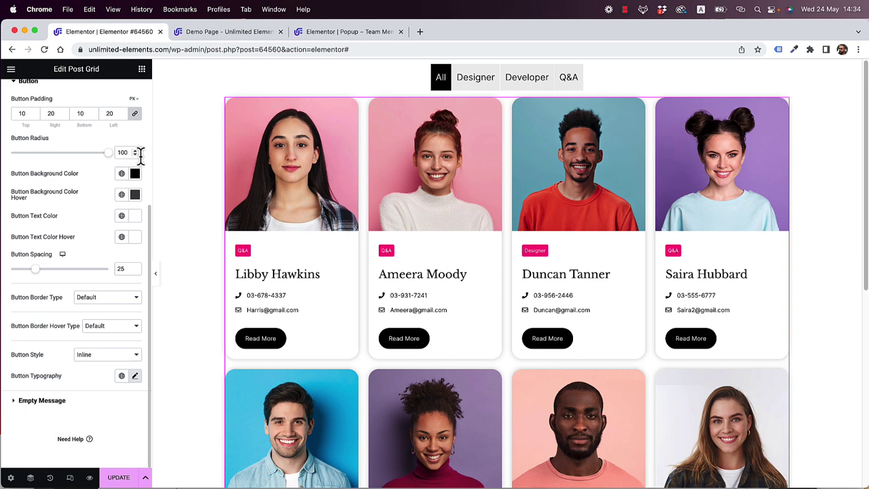
{"action": "left_click", "coordinate": [135, 174]}
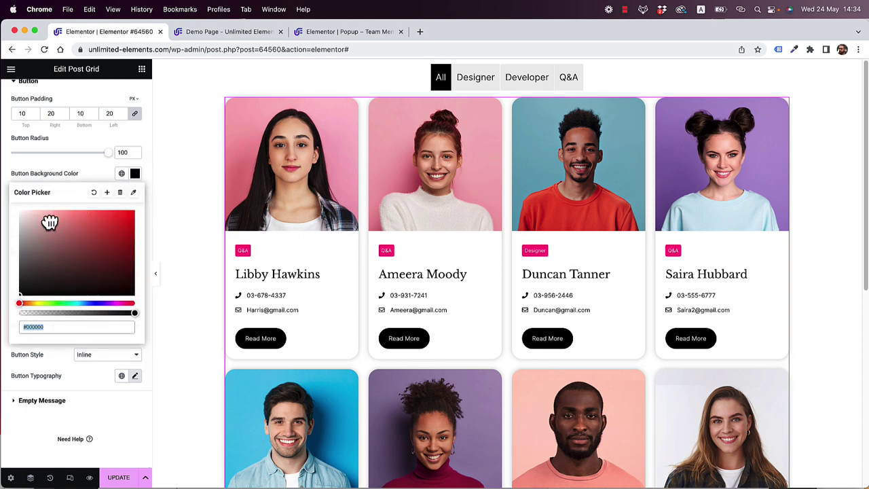
{"action": "mouse_move", "coordinate": [49, 223]}
{"action": "left_mouse_down"}
{"action": "mouse_move", "coordinate": [14, 229]}
{"action": "mouse_move", "coordinate": [11, 251]}
{"action": "left_mouse_up"}
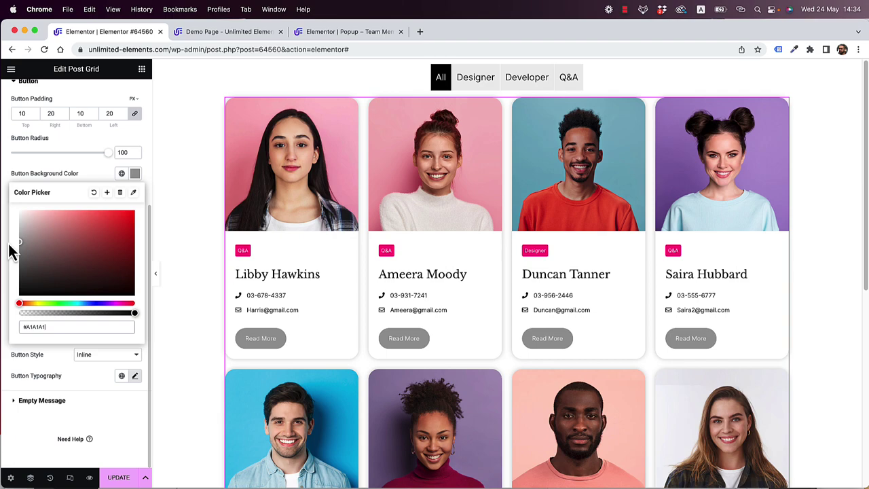
{"action": "left_click", "coordinate": [10, 171]}
Review the styled team member cards across the grid and save the page changes
{"action": "scroll", "coordinate": [460, 333], "scroll_direction": "down", "scroll_amount": 3}
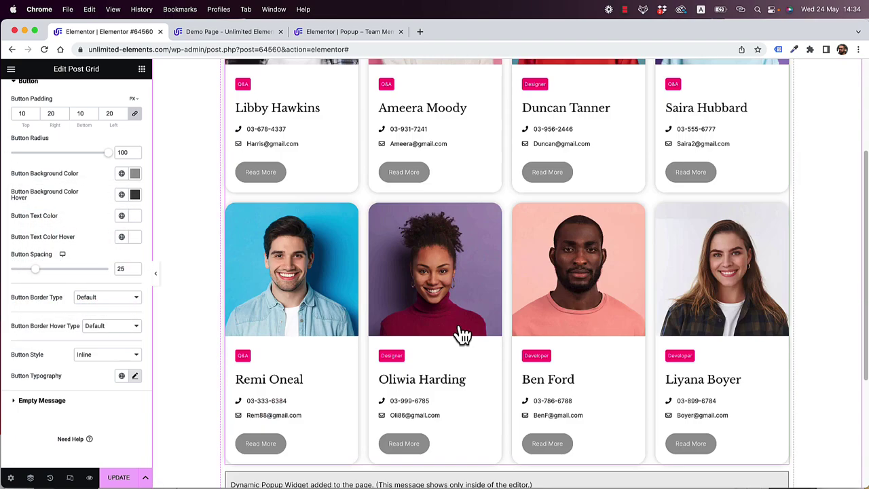
{"action": "scroll", "coordinate": [461, 327], "scroll_direction": "up", "scroll_amount": 3}
{"action": "scroll", "coordinate": [460, 326], "scroll_direction": "down", "scroll_amount": 4}
{"action": "scroll", "coordinate": [461, 326], "scroll_direction": "up", "scroll_amount": 3}
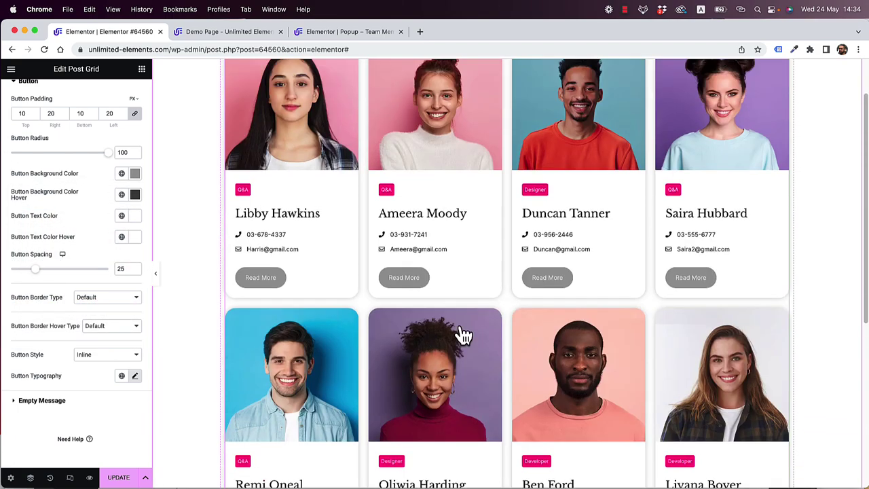
{"action": "scroll", "coordinate": [460, 334], "scroll_direction": "down", "scroll_amount": 2}
{"action": "scroll", "coordinate": [460, 326], "scroll_direction": "up", "scroll_amount": 3}
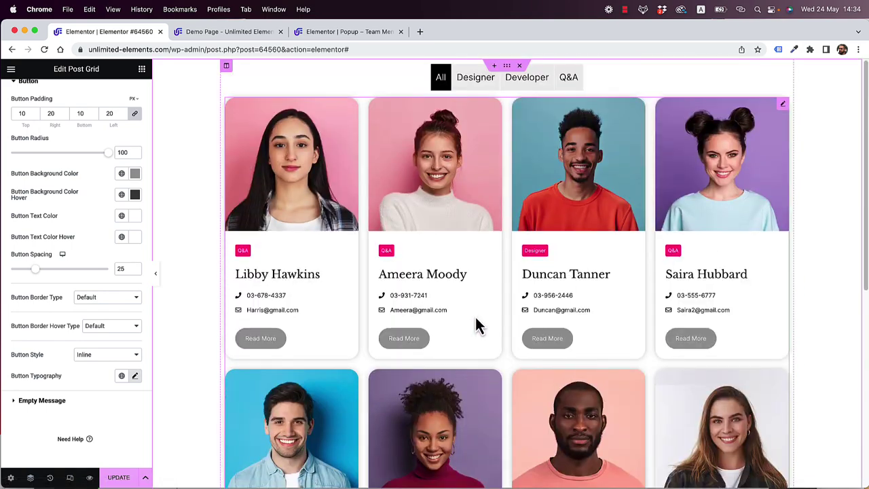
{"action": "left_click", "coordinate": [118, 477]}
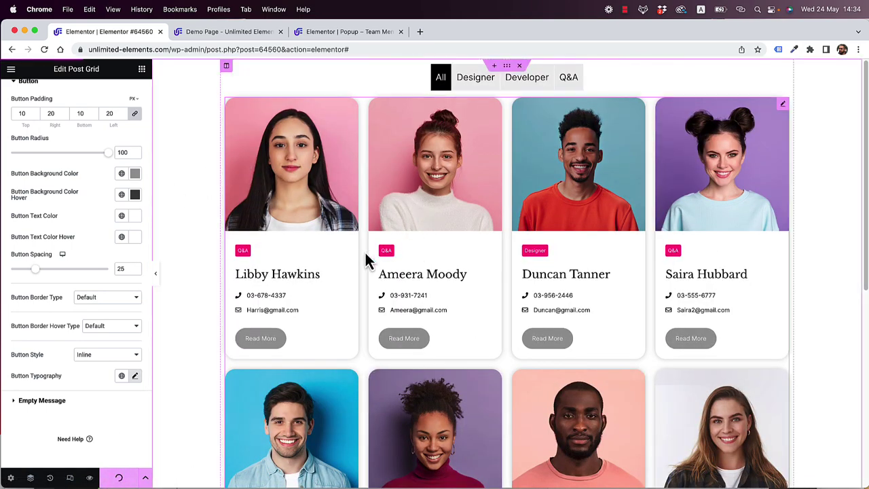